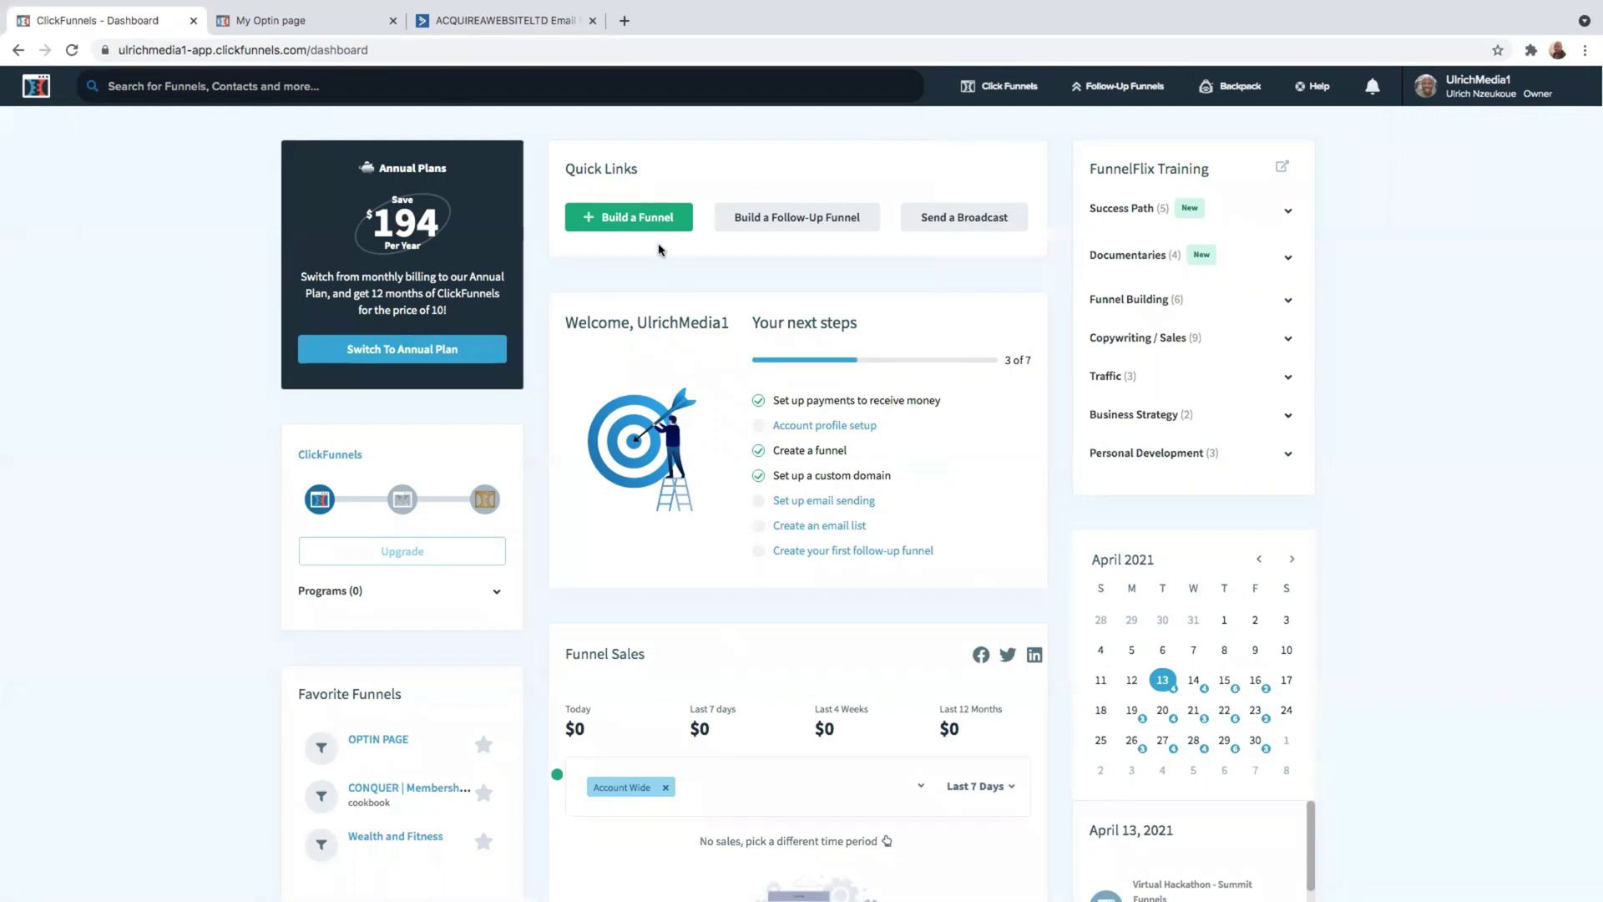
# - Build a new Collect Emails funnel named "my opt in page"
pyautogui.click(618, 223)
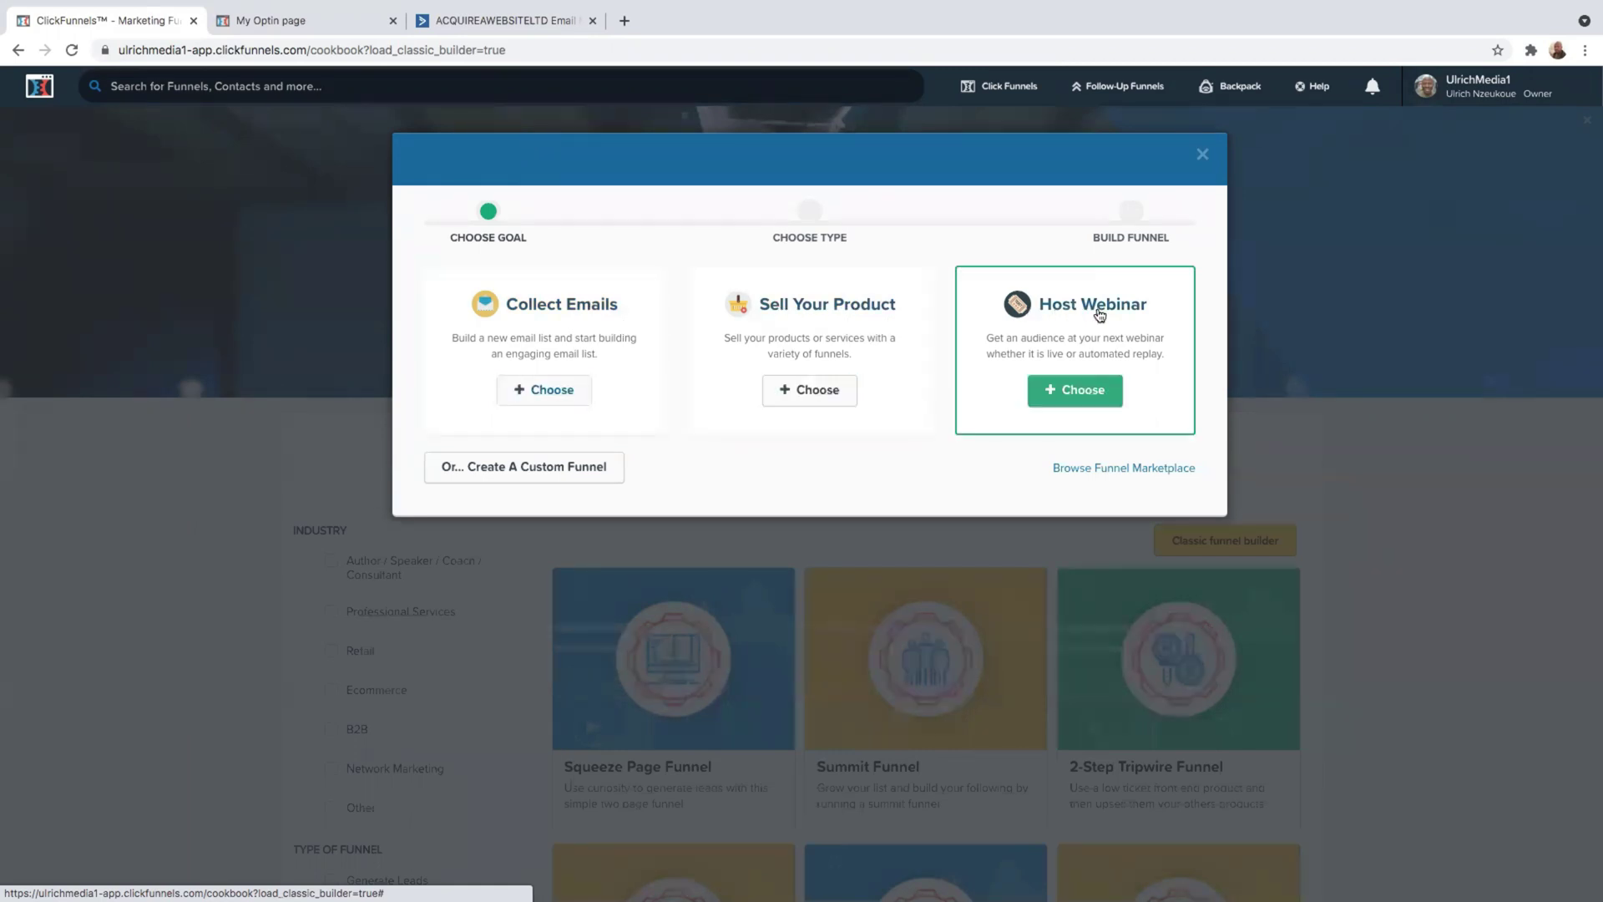
pyautogui.click(543, 394)
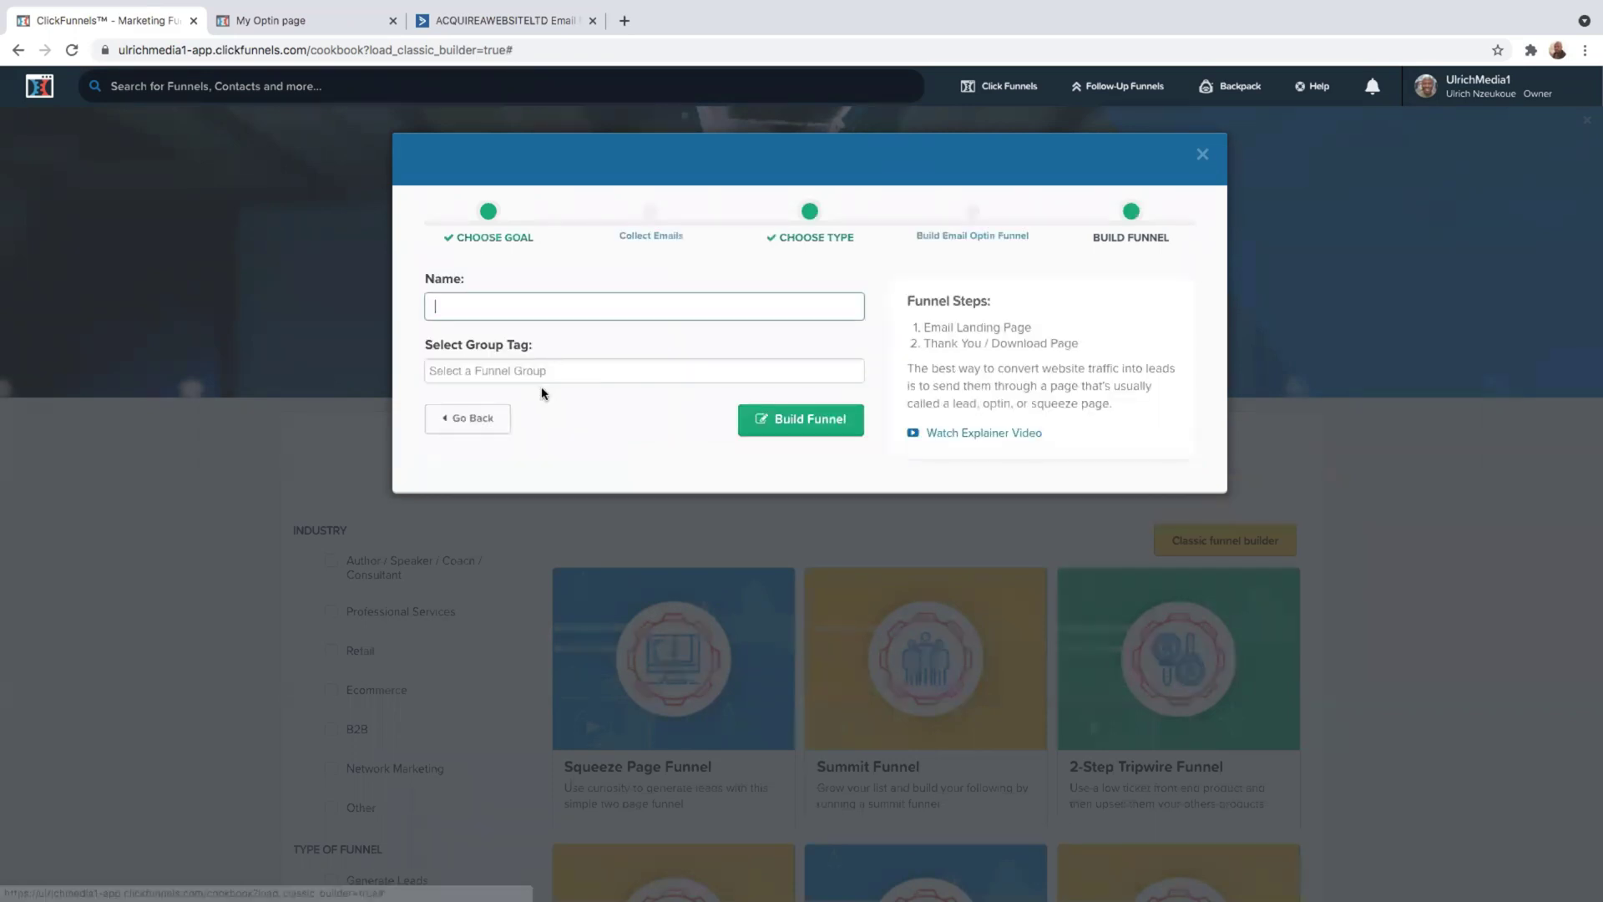
pyautogui.write('my opt in page')
pyautogui.click(807, 434)
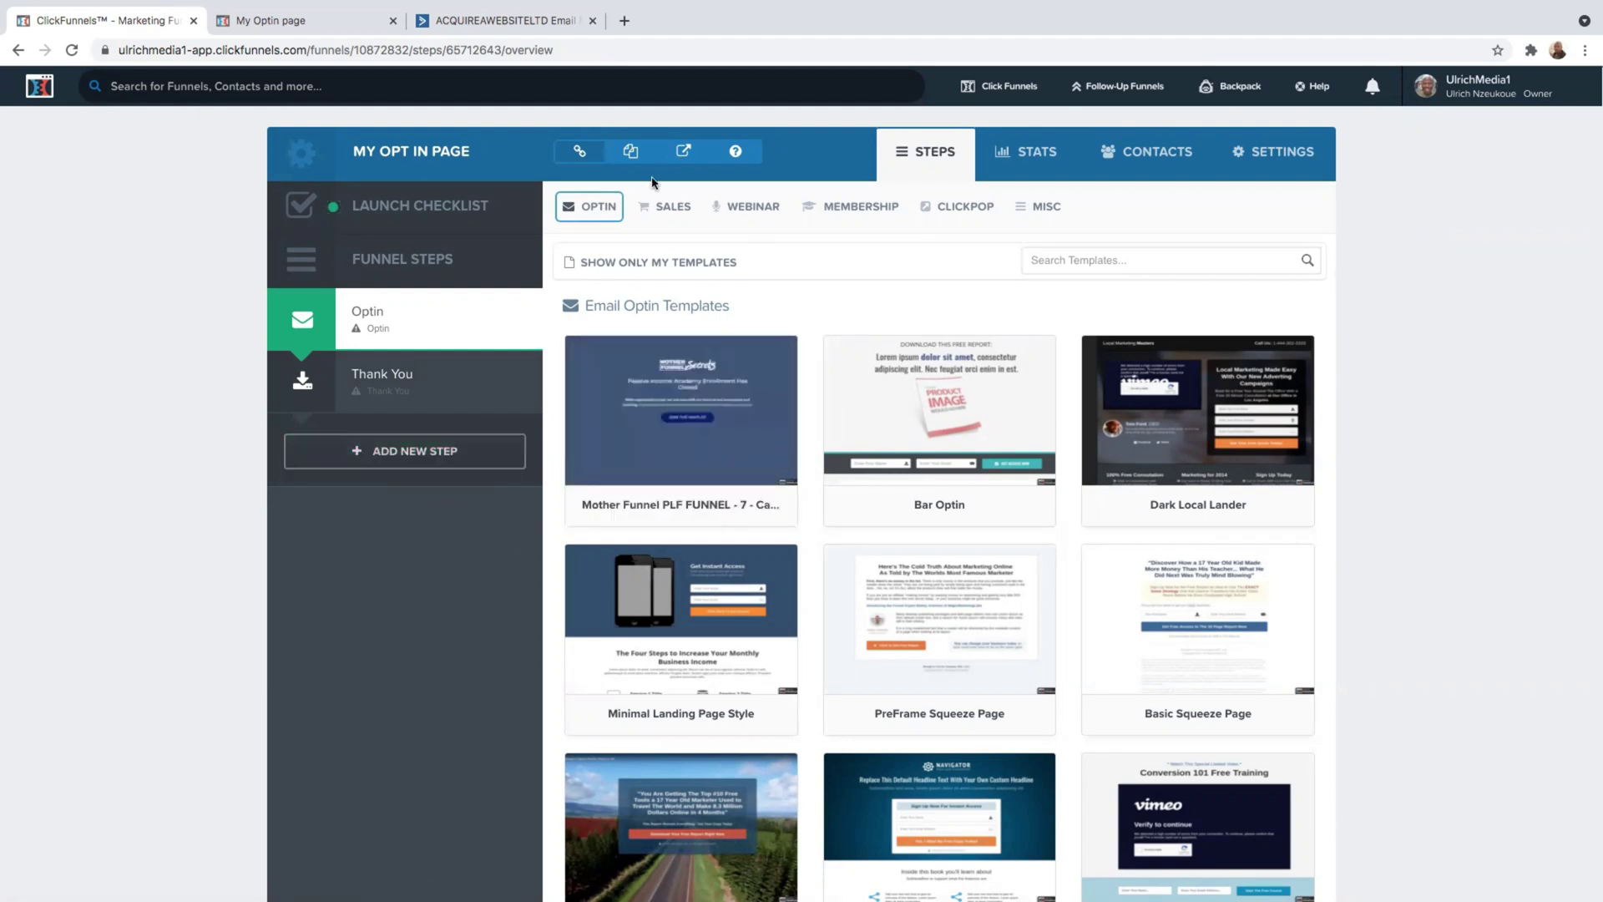
# - Apply the Minimal Landing Page Style template to the Optin step and open the page in the editor
pyautogui.moveTo(586, 219)
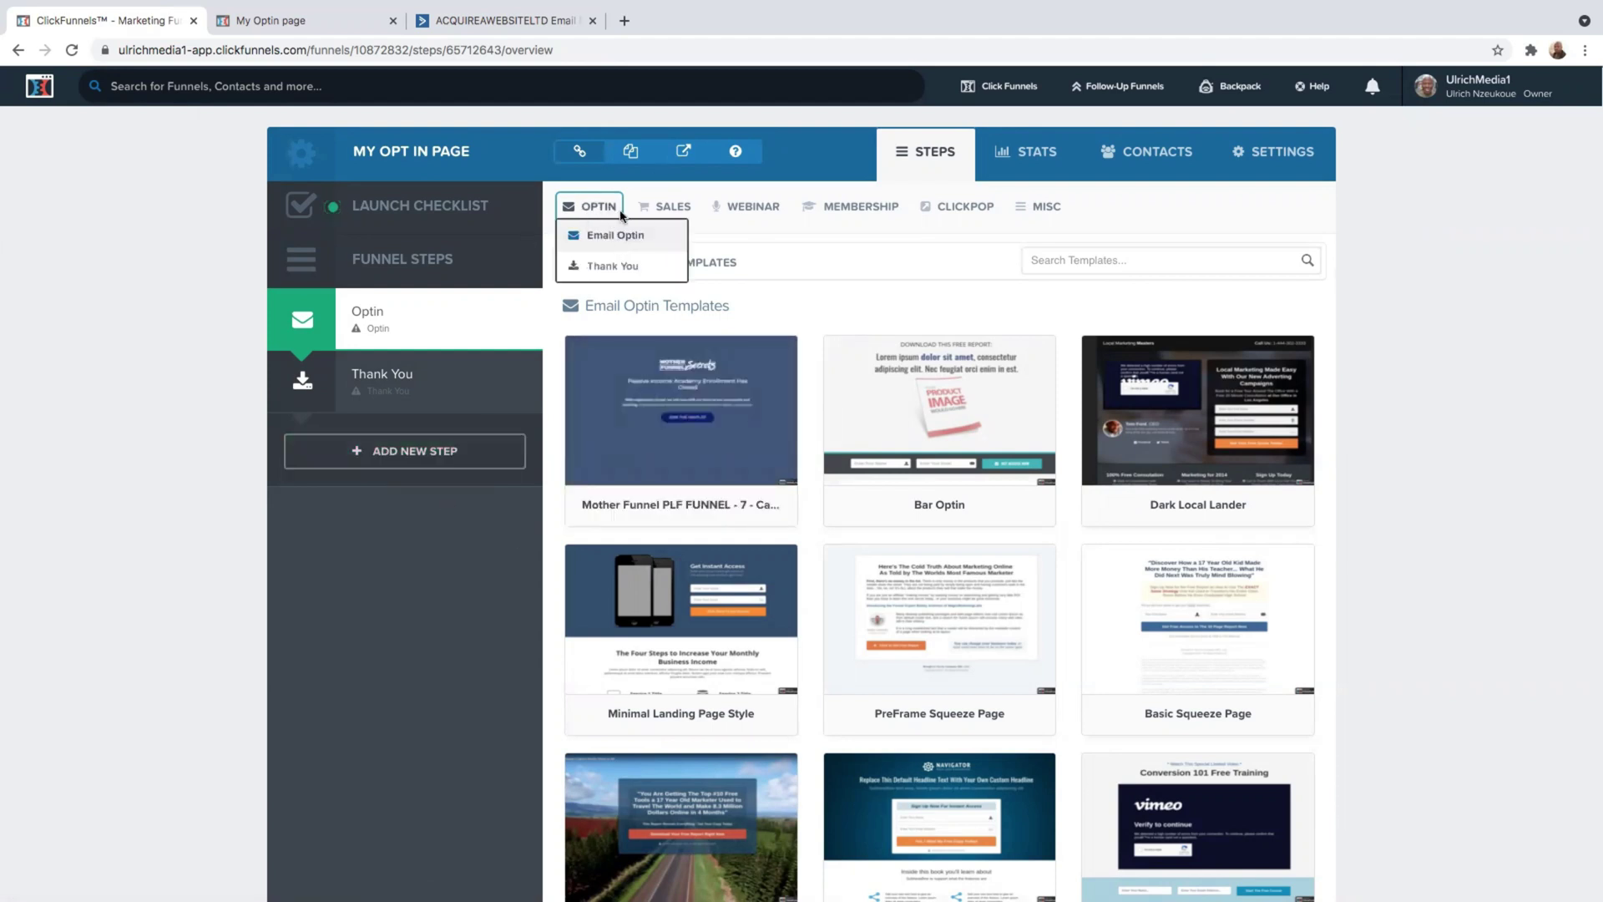
pyautogui.moveTo(689, 442)
pyautogui.scroll(-4, 689, 448)
pyautogui.moveTo(659, 291)
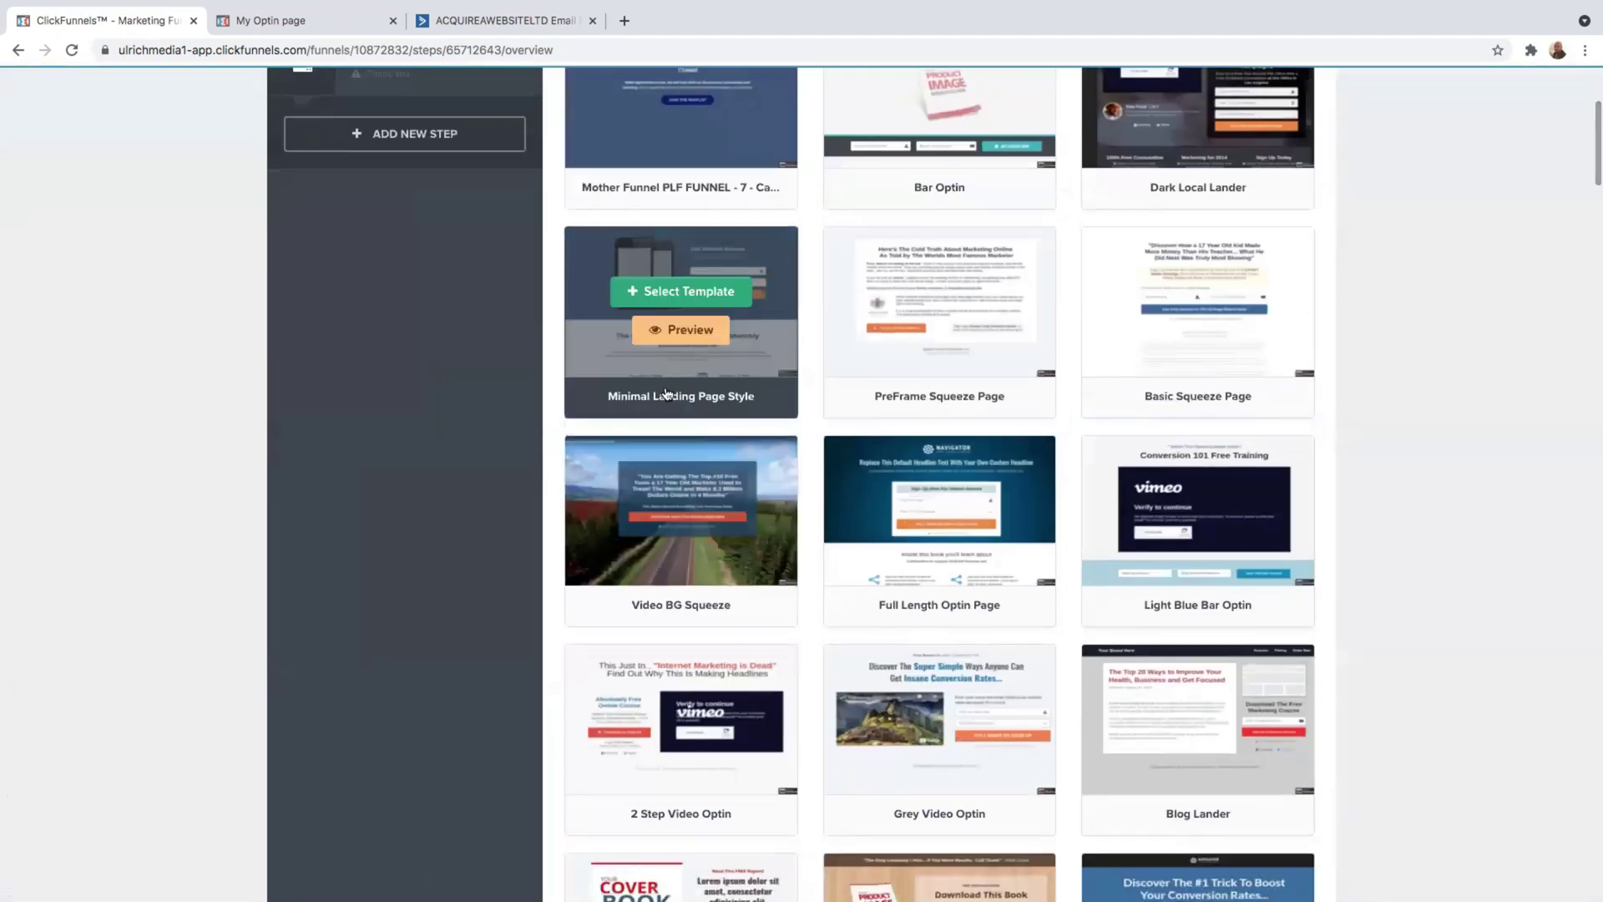
pyautogui.click(669, 300)
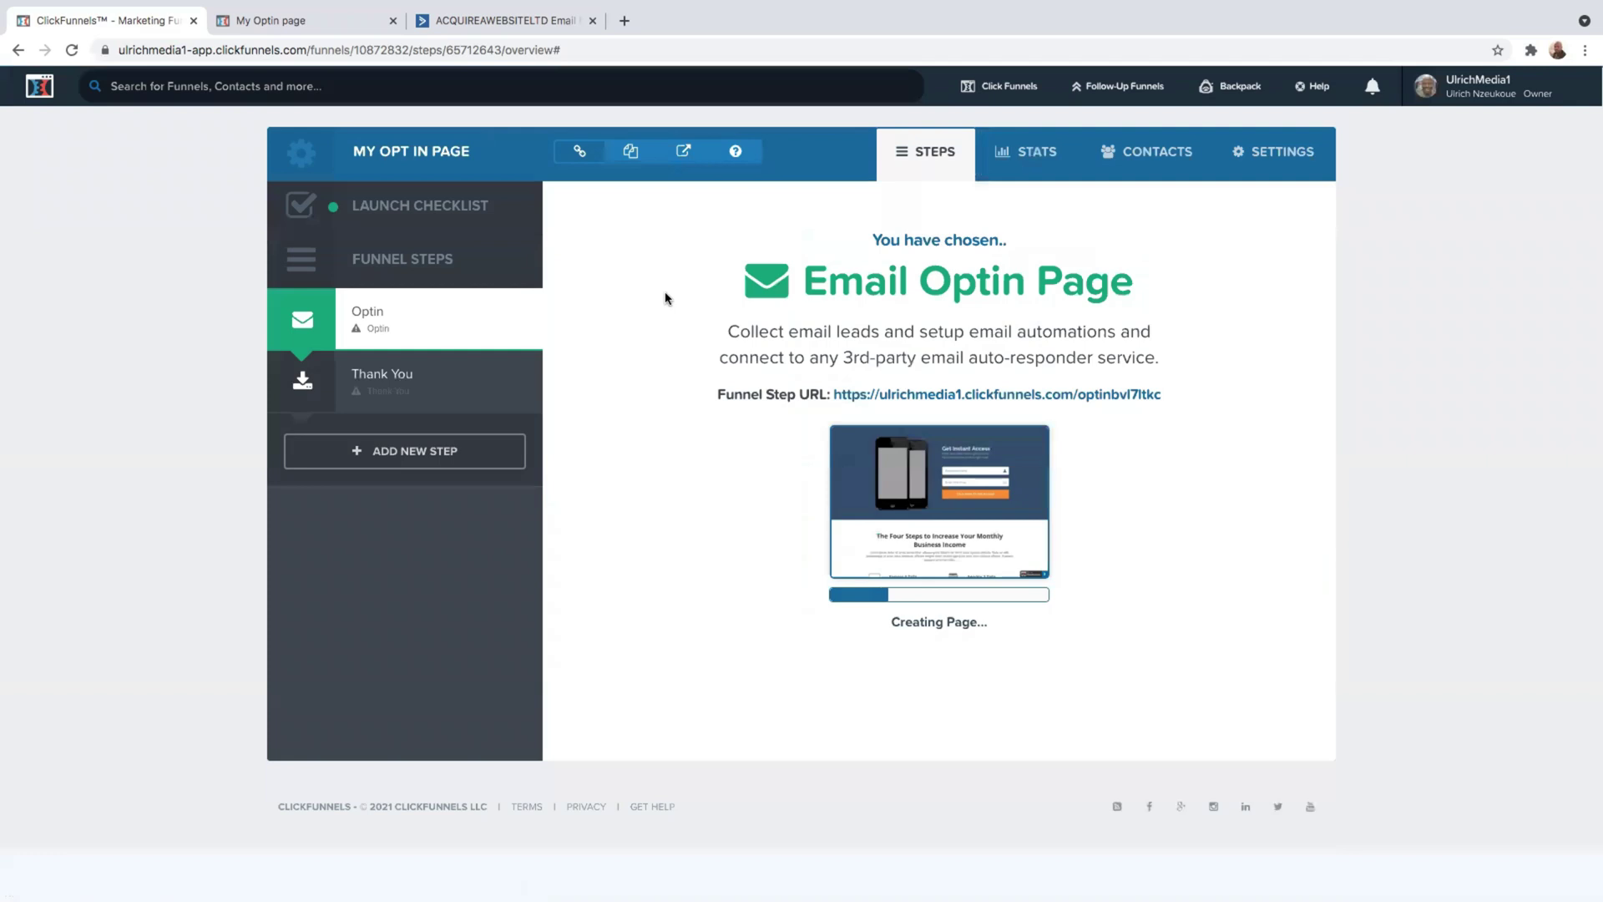
pyautogui.click(645, 538)
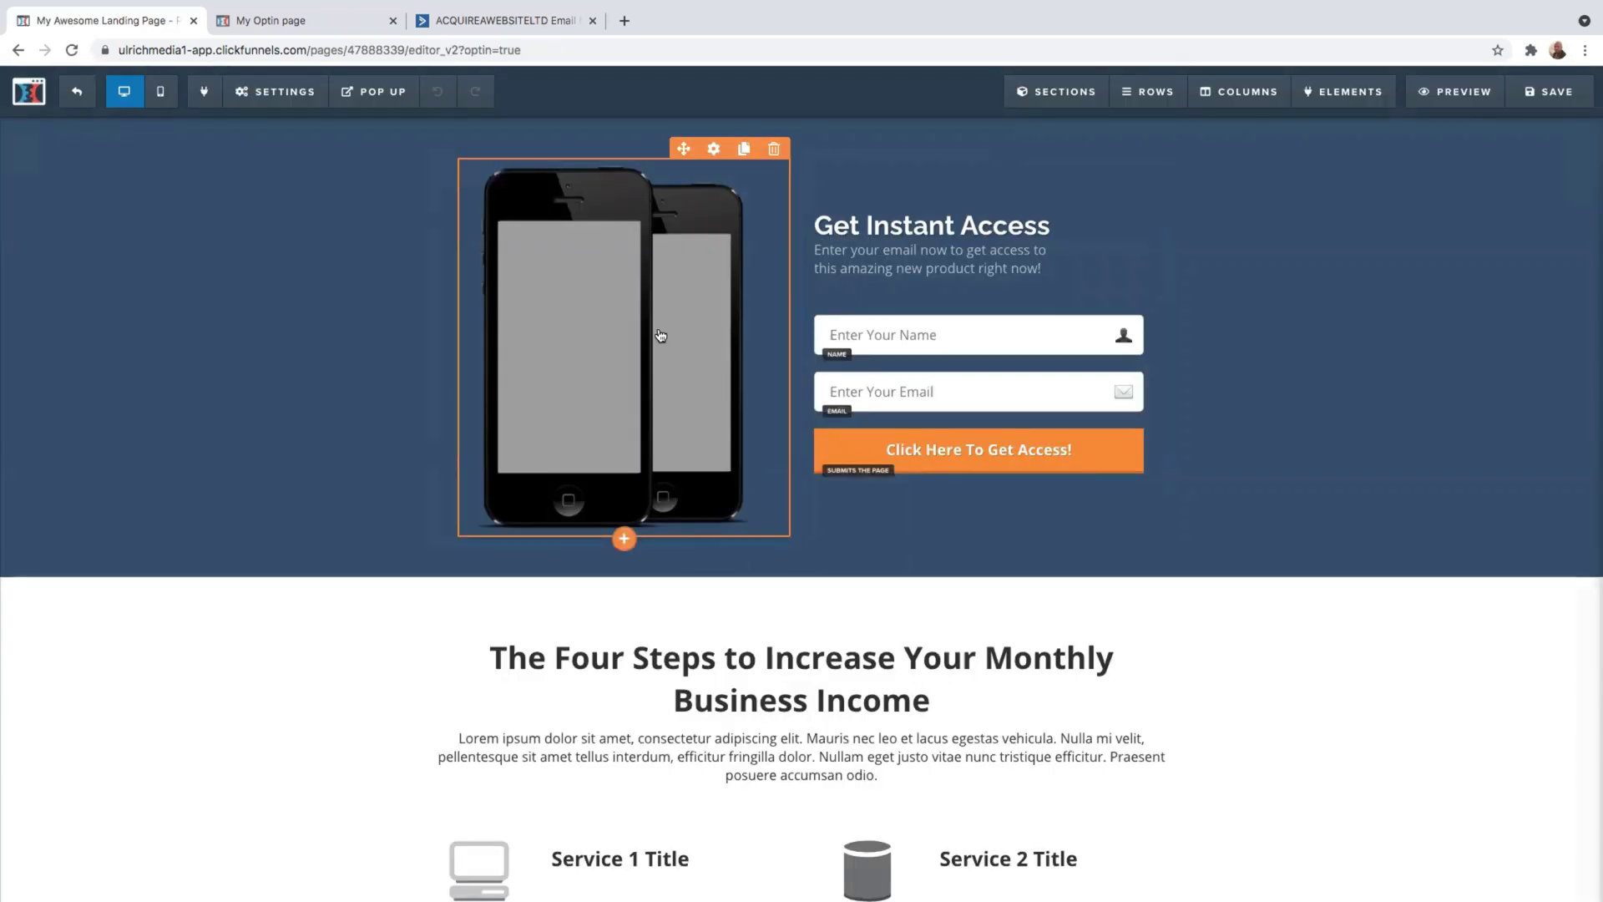
# - Replace the phone image on the landing page with the vegetable basket picture from the uploaded images
pyautogui.click(588, 283)
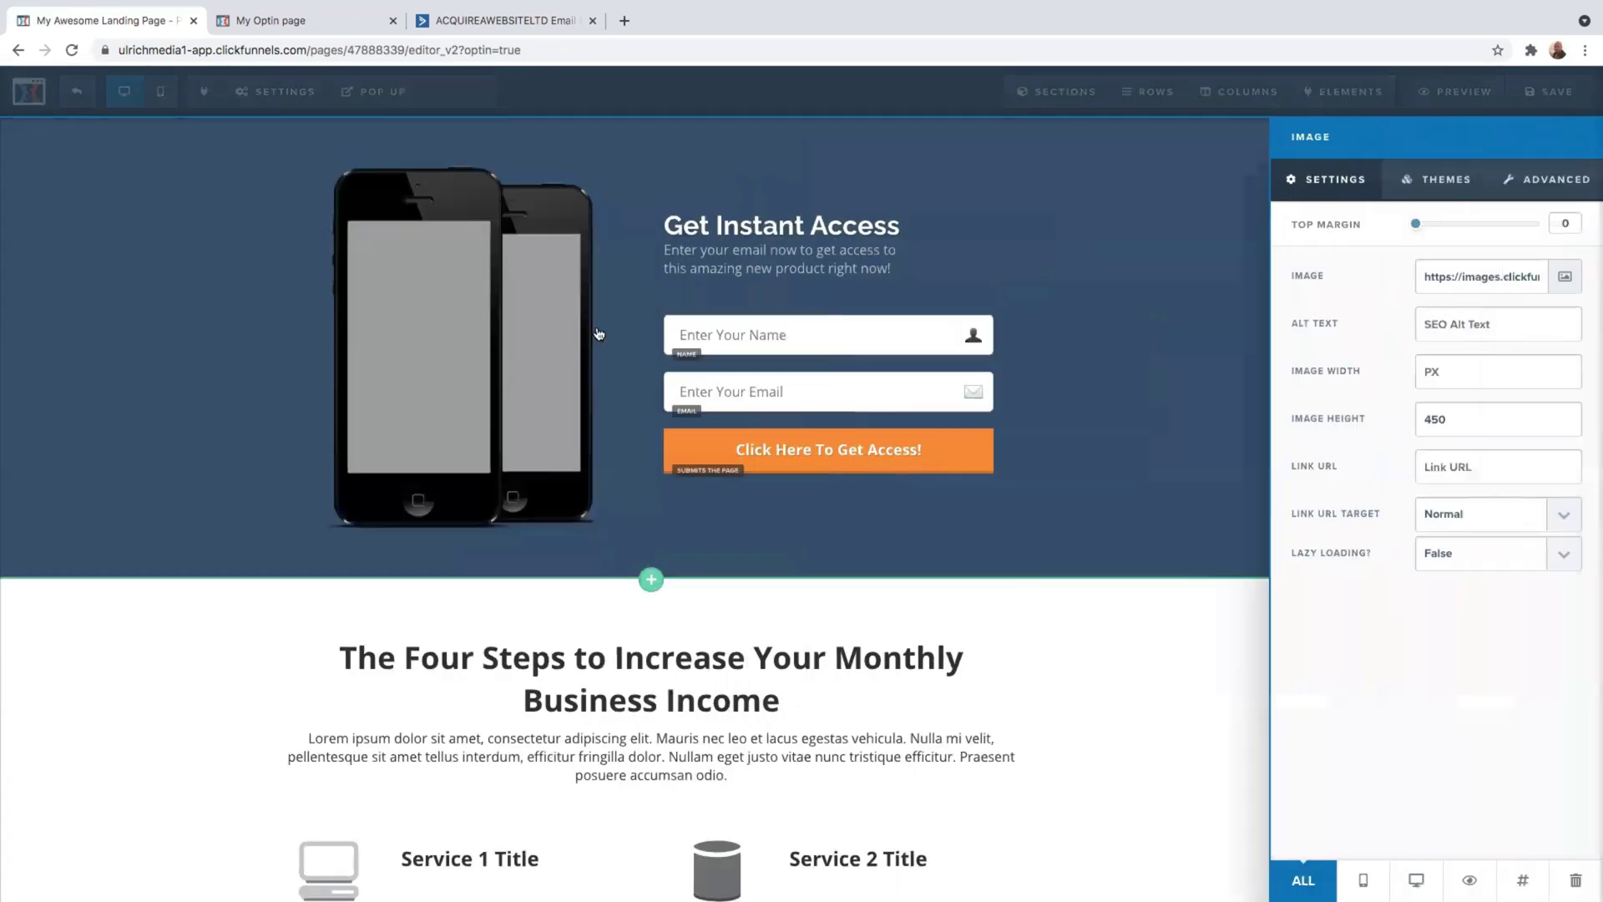
pyautogui.click(1568, 280)
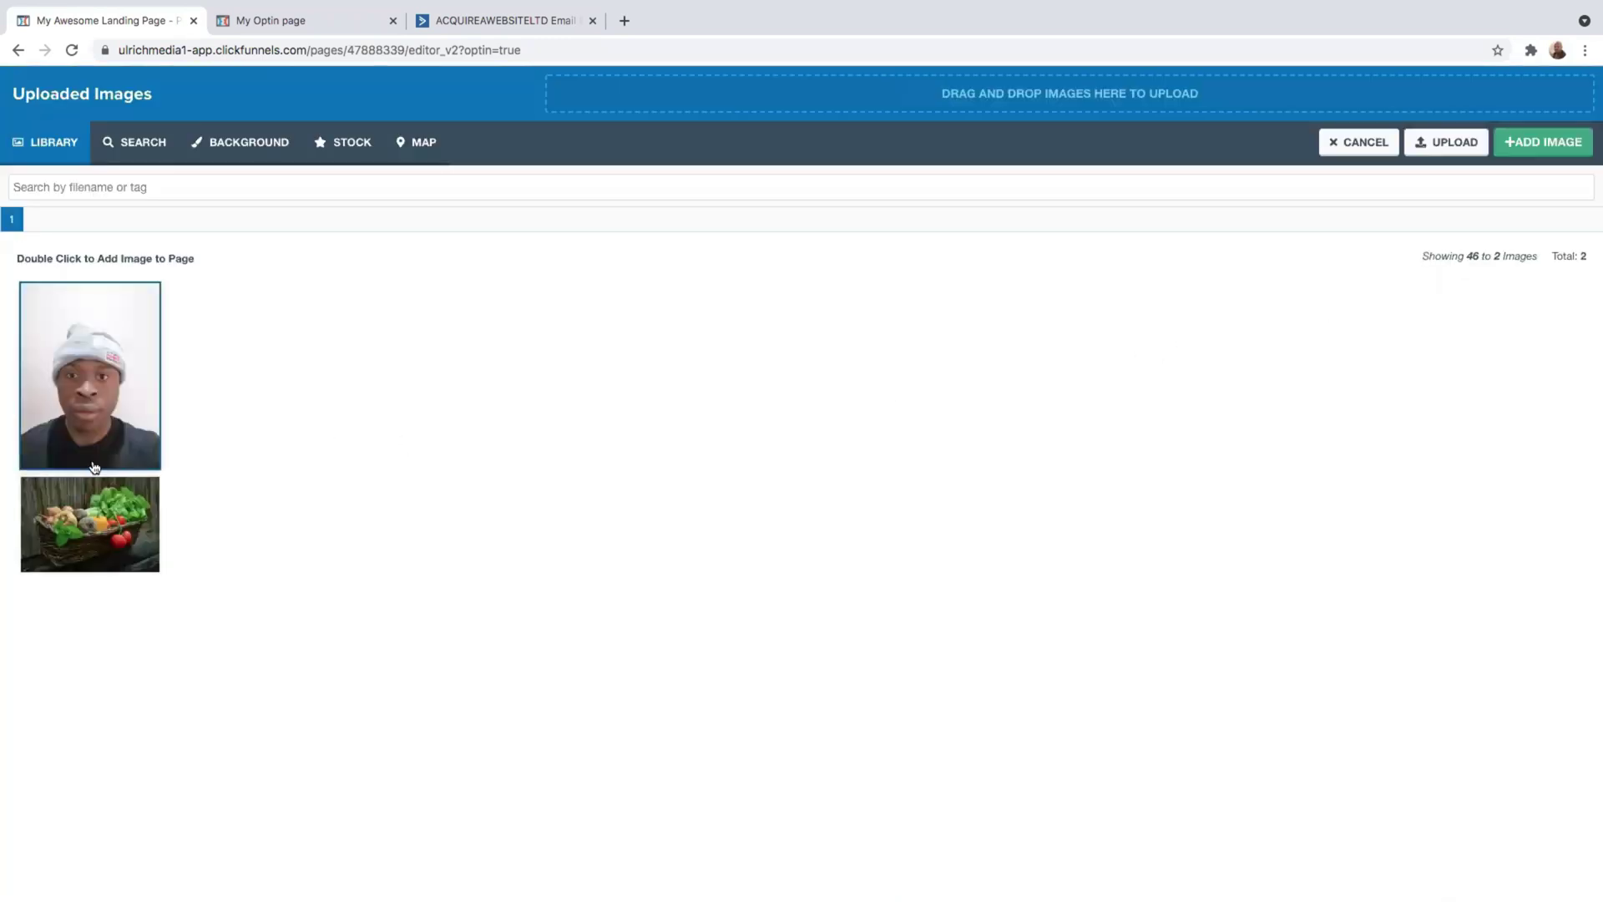
pyautogui.click(91, 555)
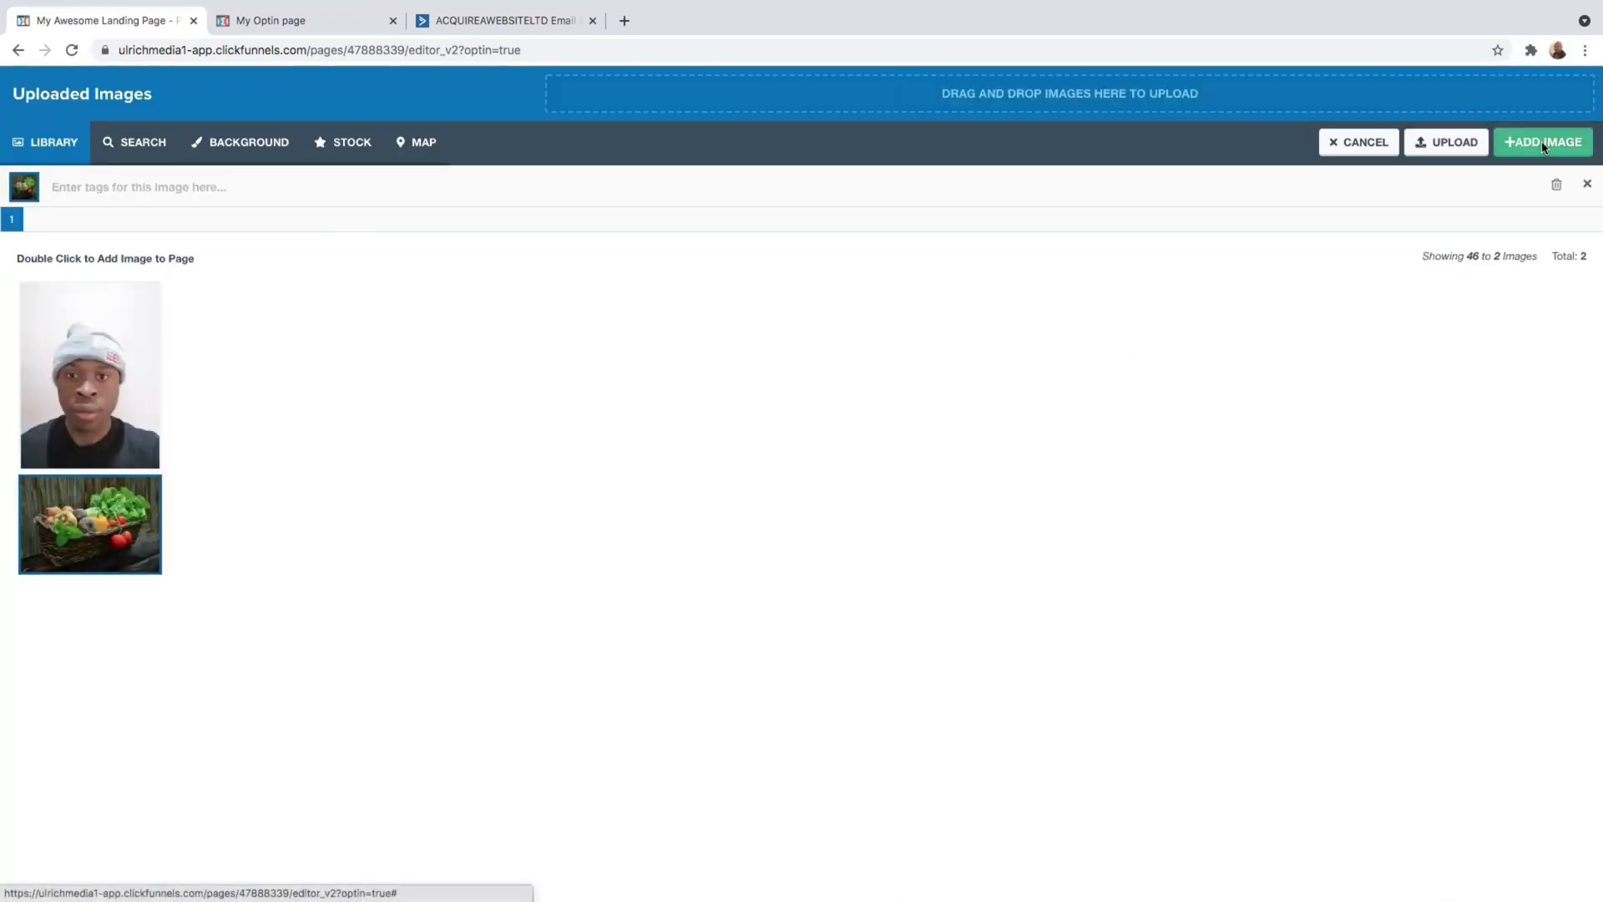
pyautogui.click(1543, 142)
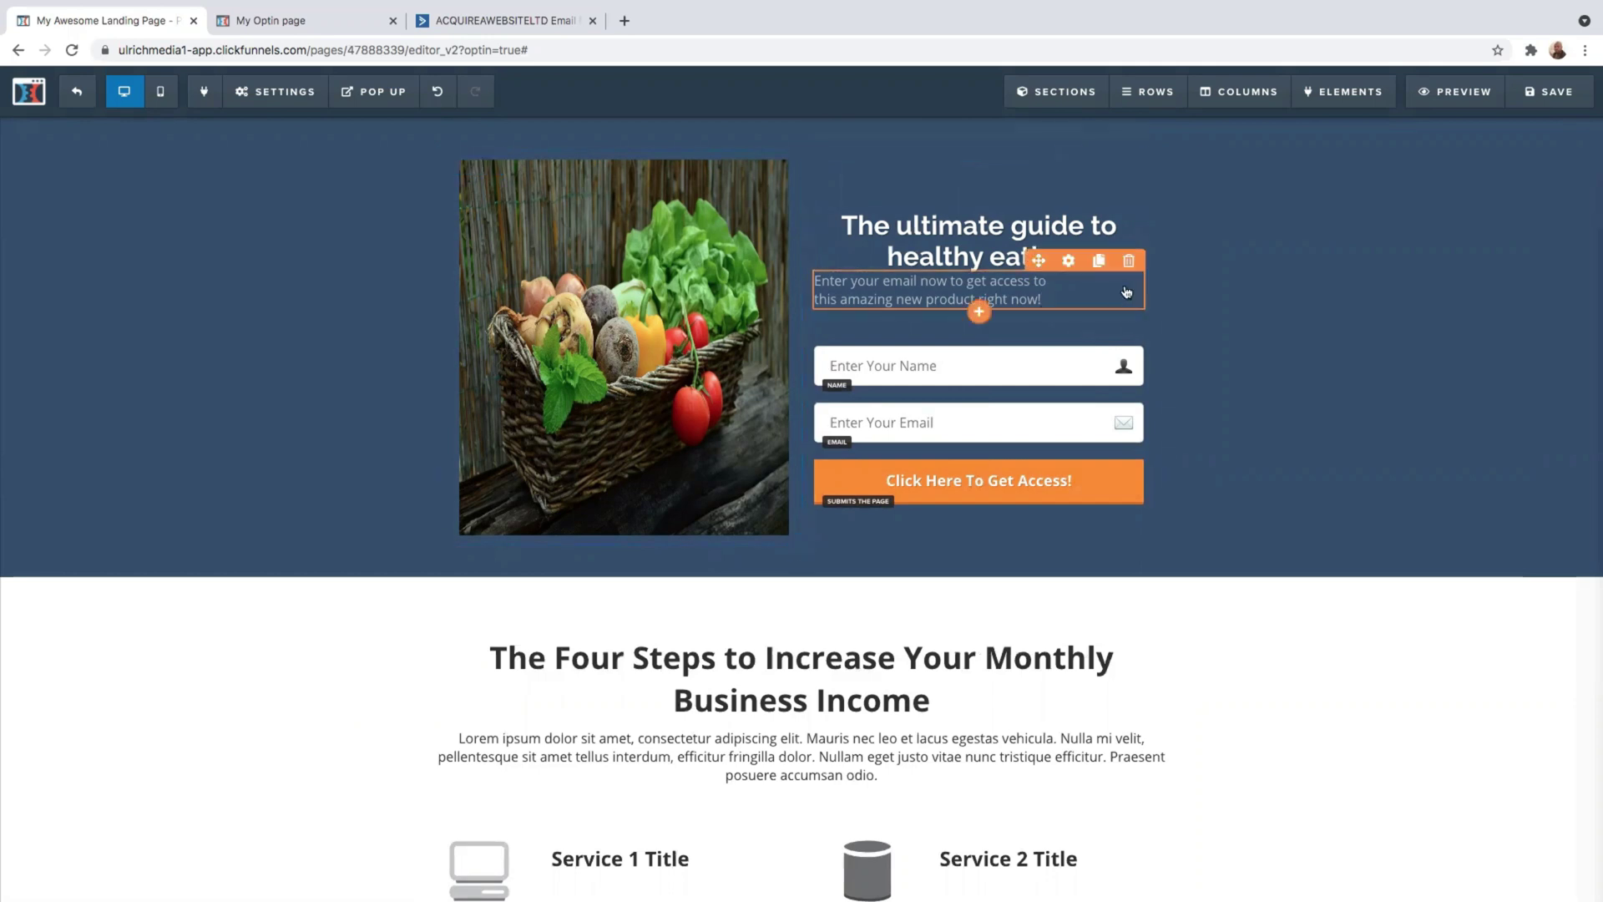
# - Delete the sub-headline text, the name field and the email field between the headline and the orange button
pyautogui.click(1132, 262)
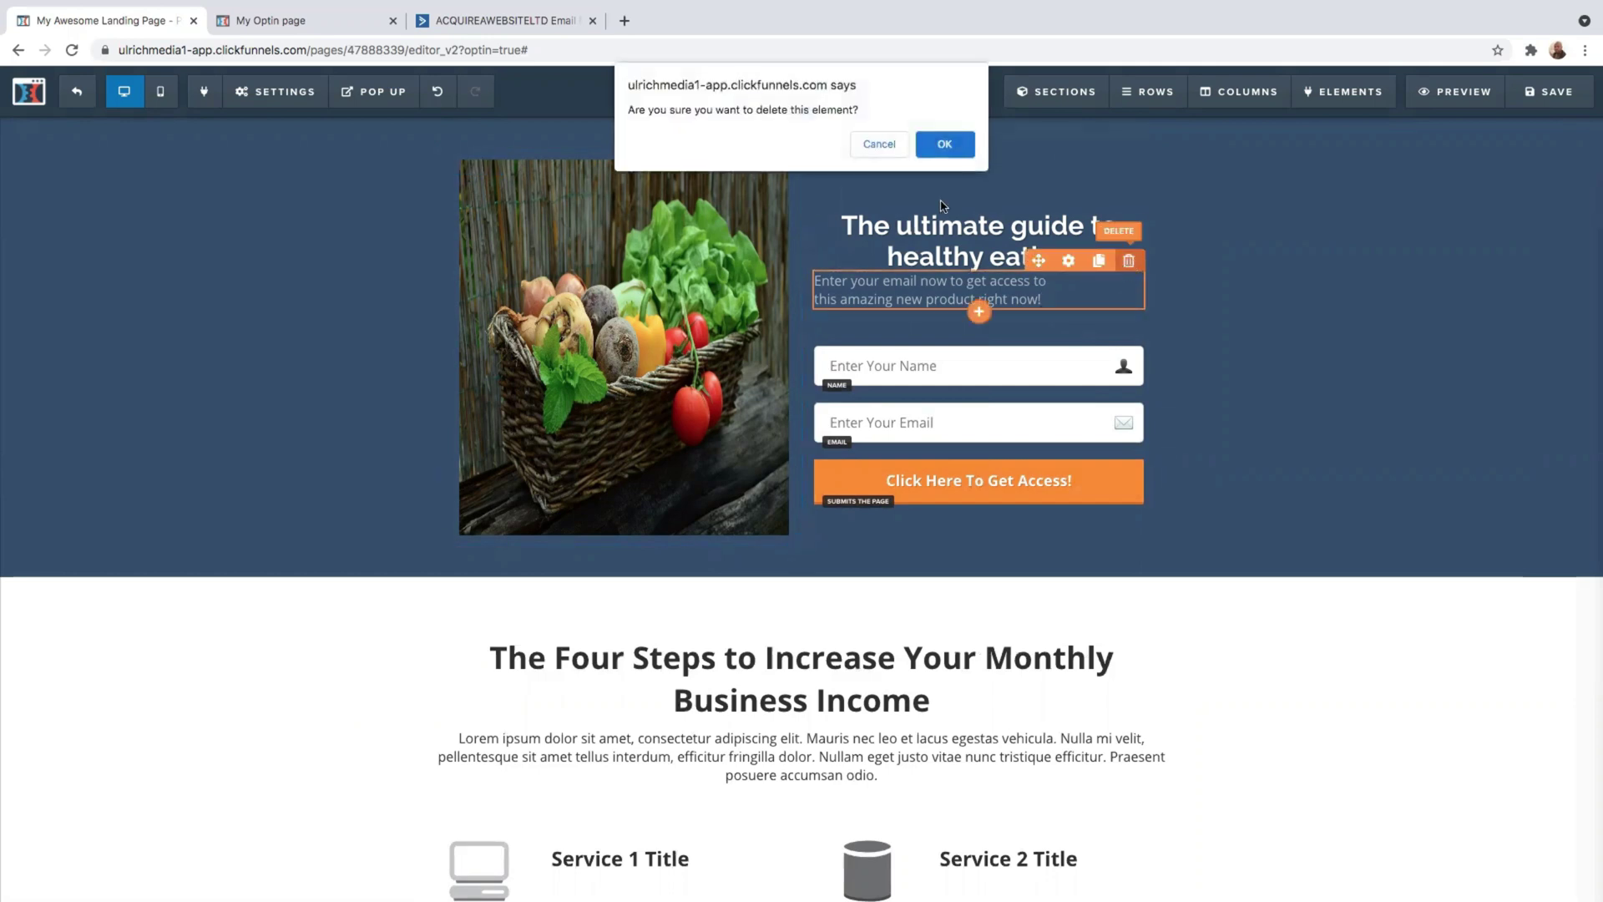
pyautogui.click(938, 154)
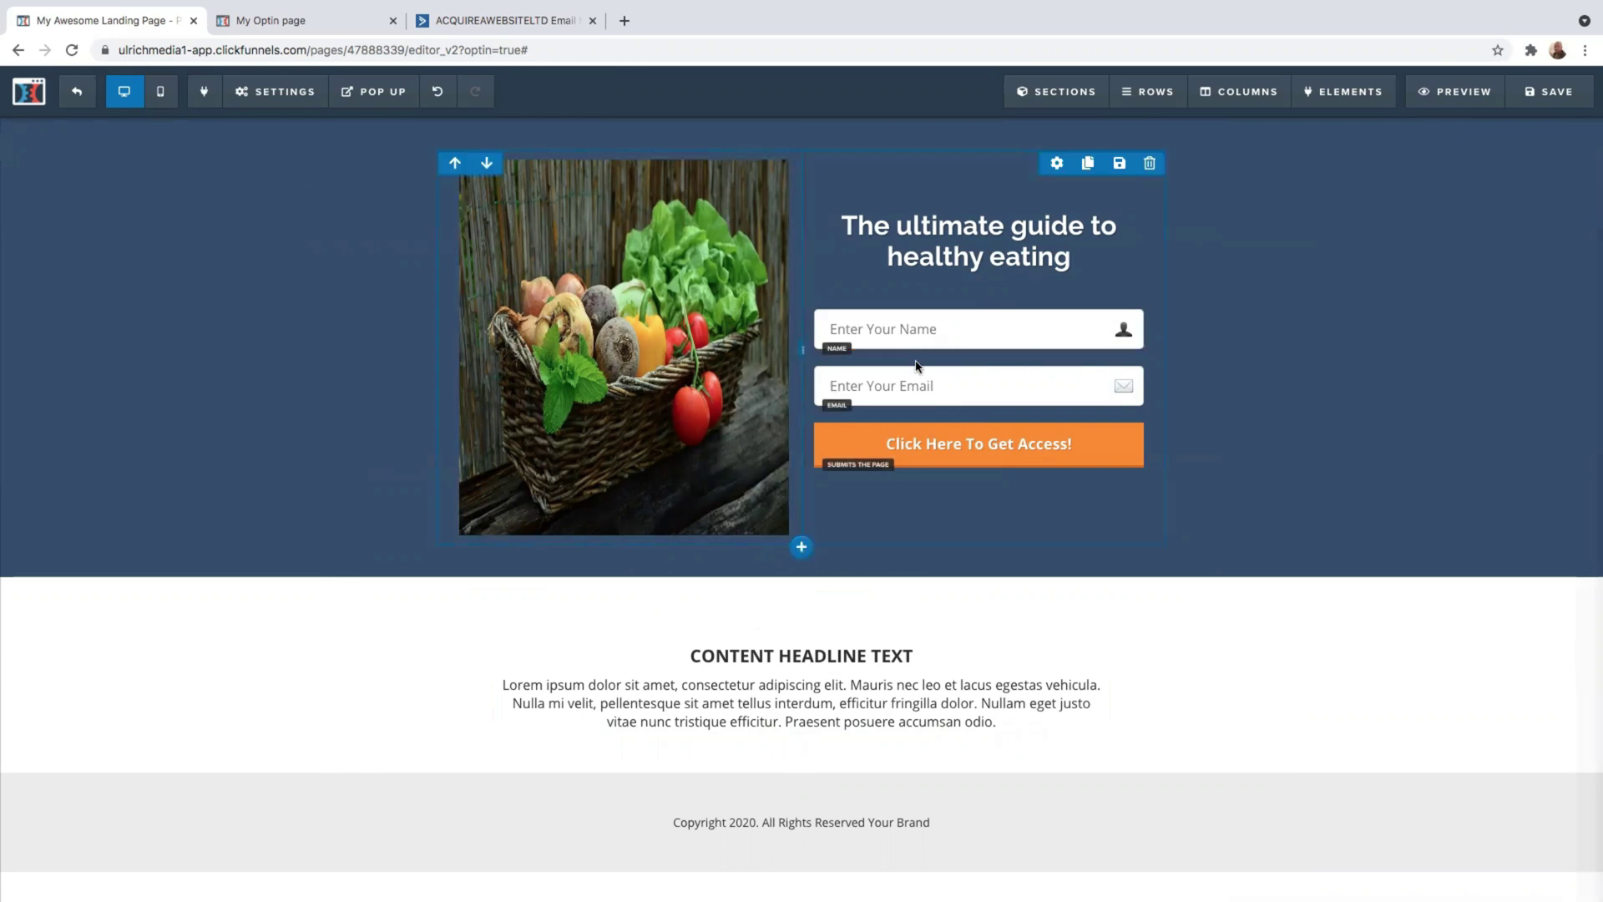
pyautogui.moveTo(866, 326)
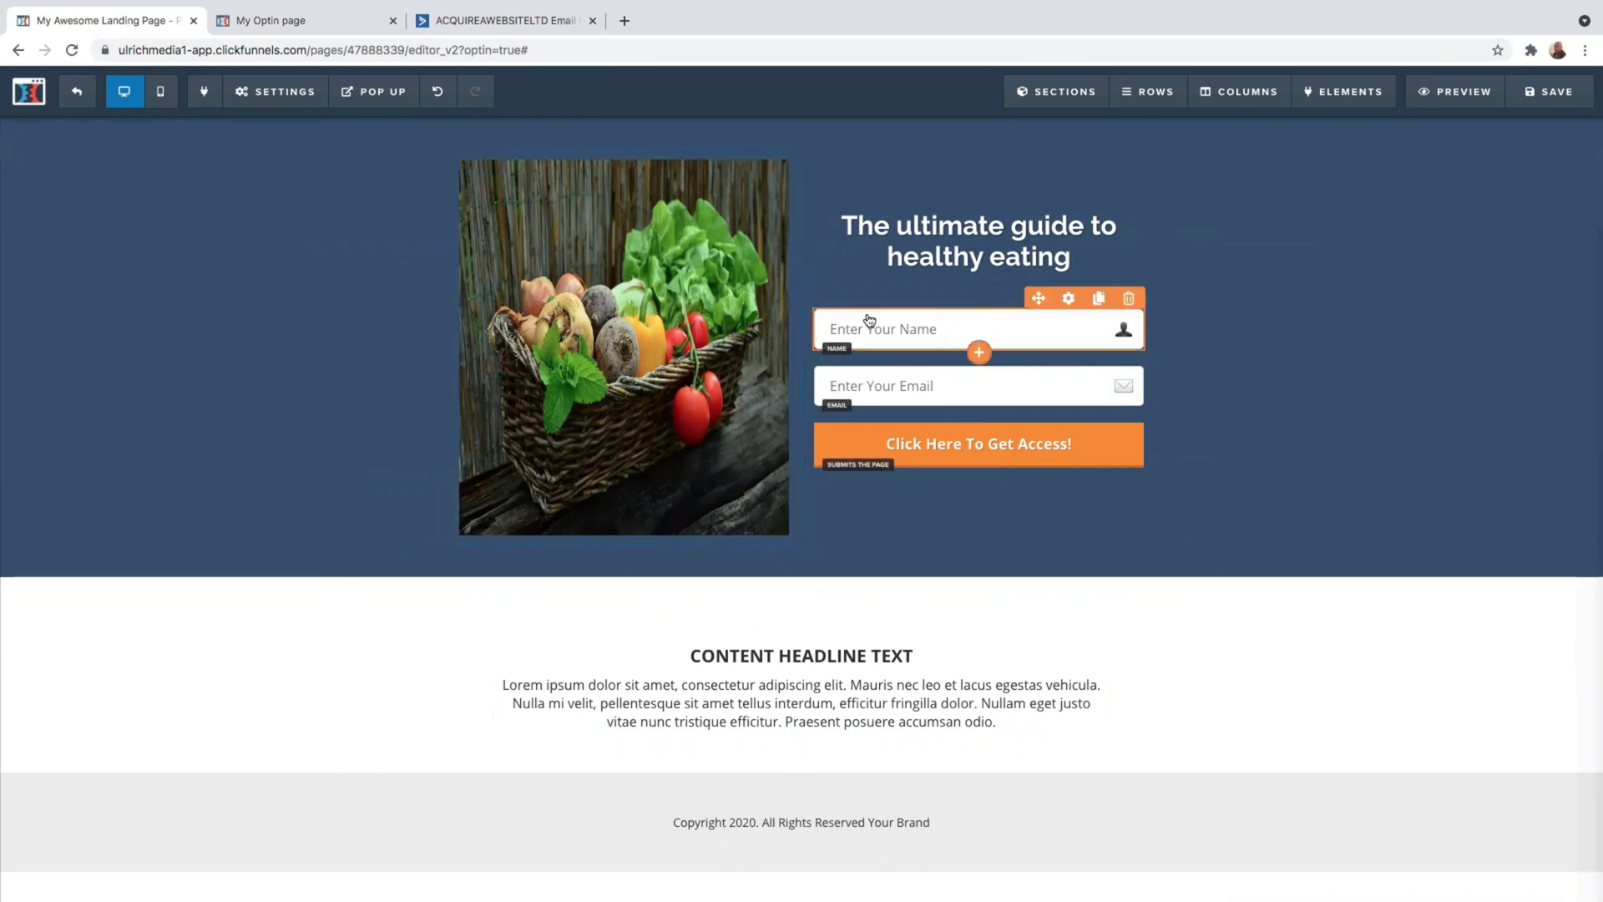
pyautogui.click(1129, 299)
pyautogui.click(948, 151)
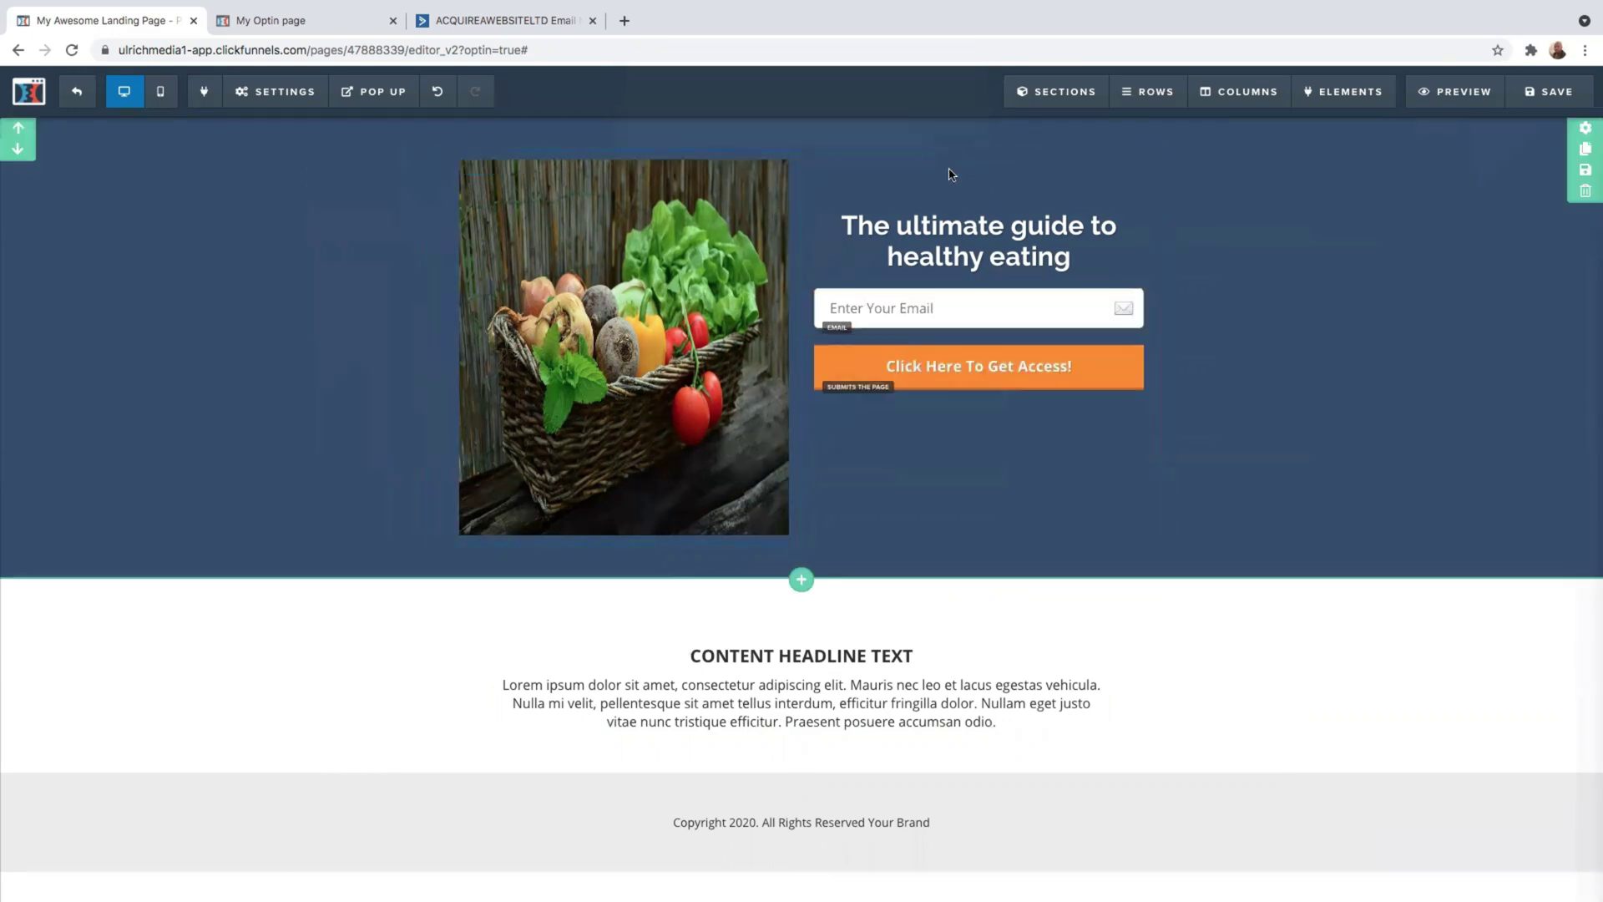
pyautogui.click(1129, 278)
pyautogui.click(946, 147)
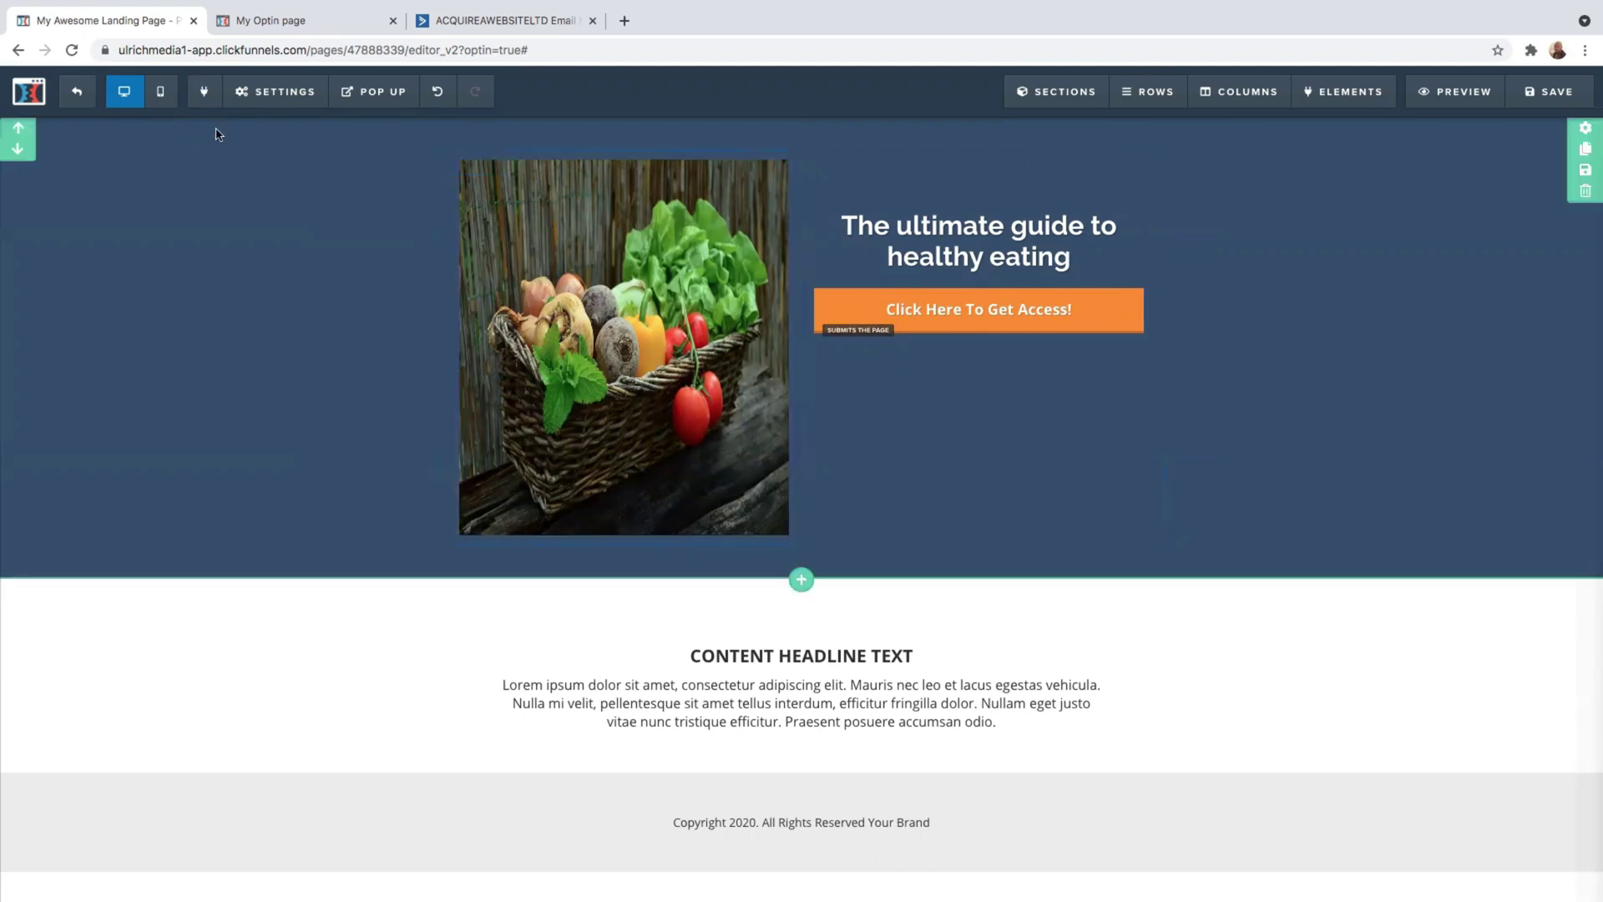
# - Connect the page's email integration to ActiveCampaign with the action Add To List and the list coaching program1
pyautogui.moveTo(263, 91)
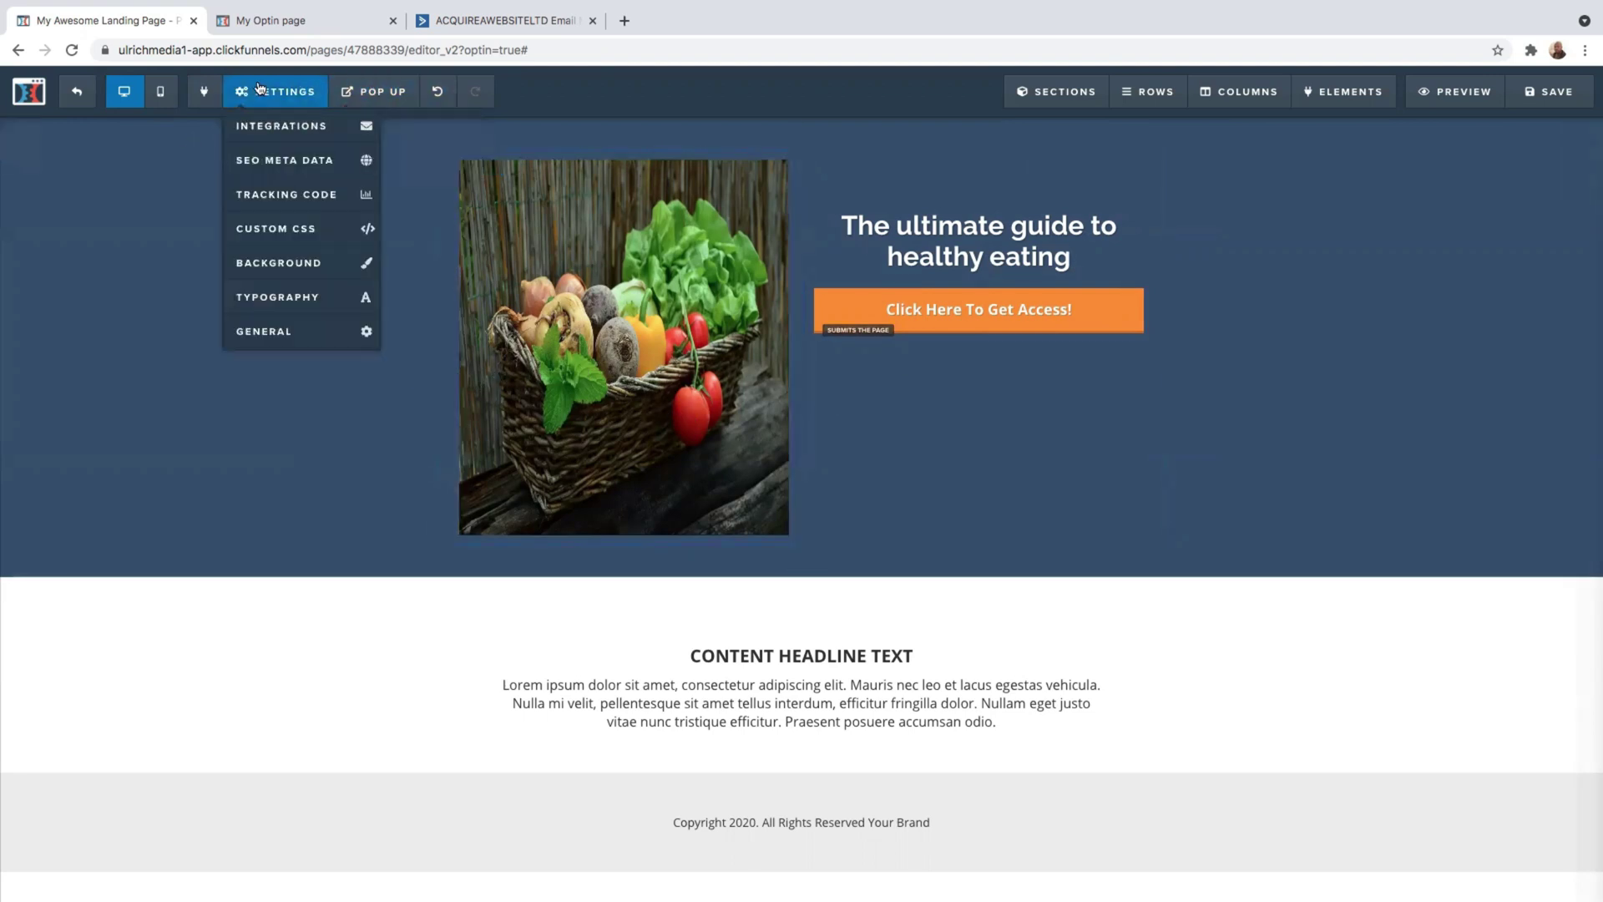
pyautogui.click(278, 132)
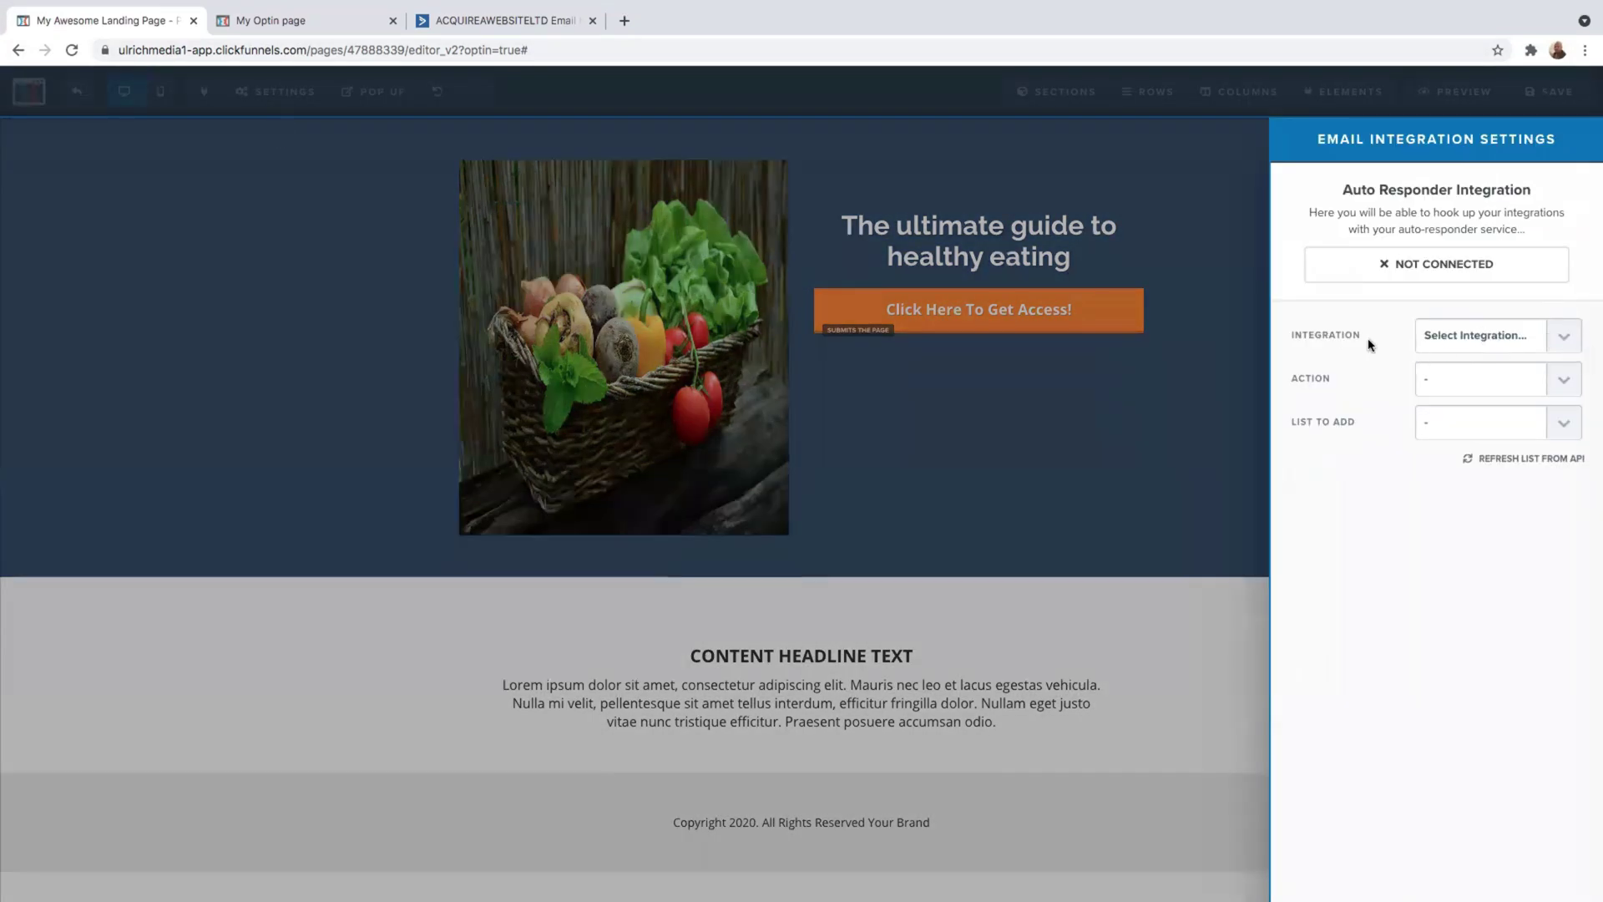
pyautogui.click(1563, 338)
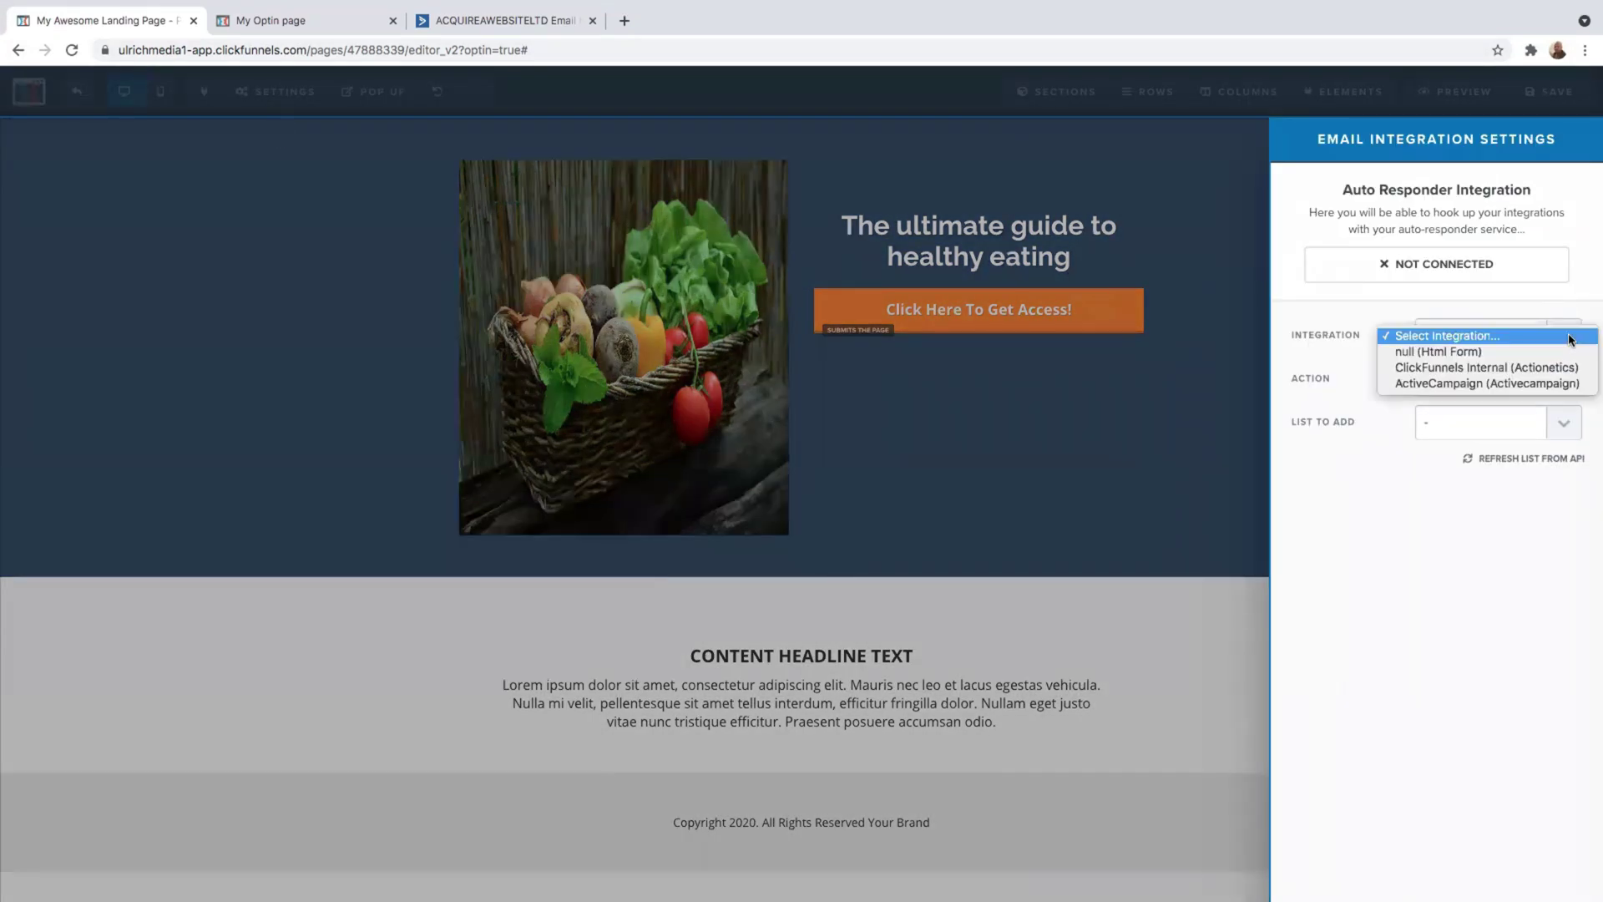
pyautogui.click(1440, 384)
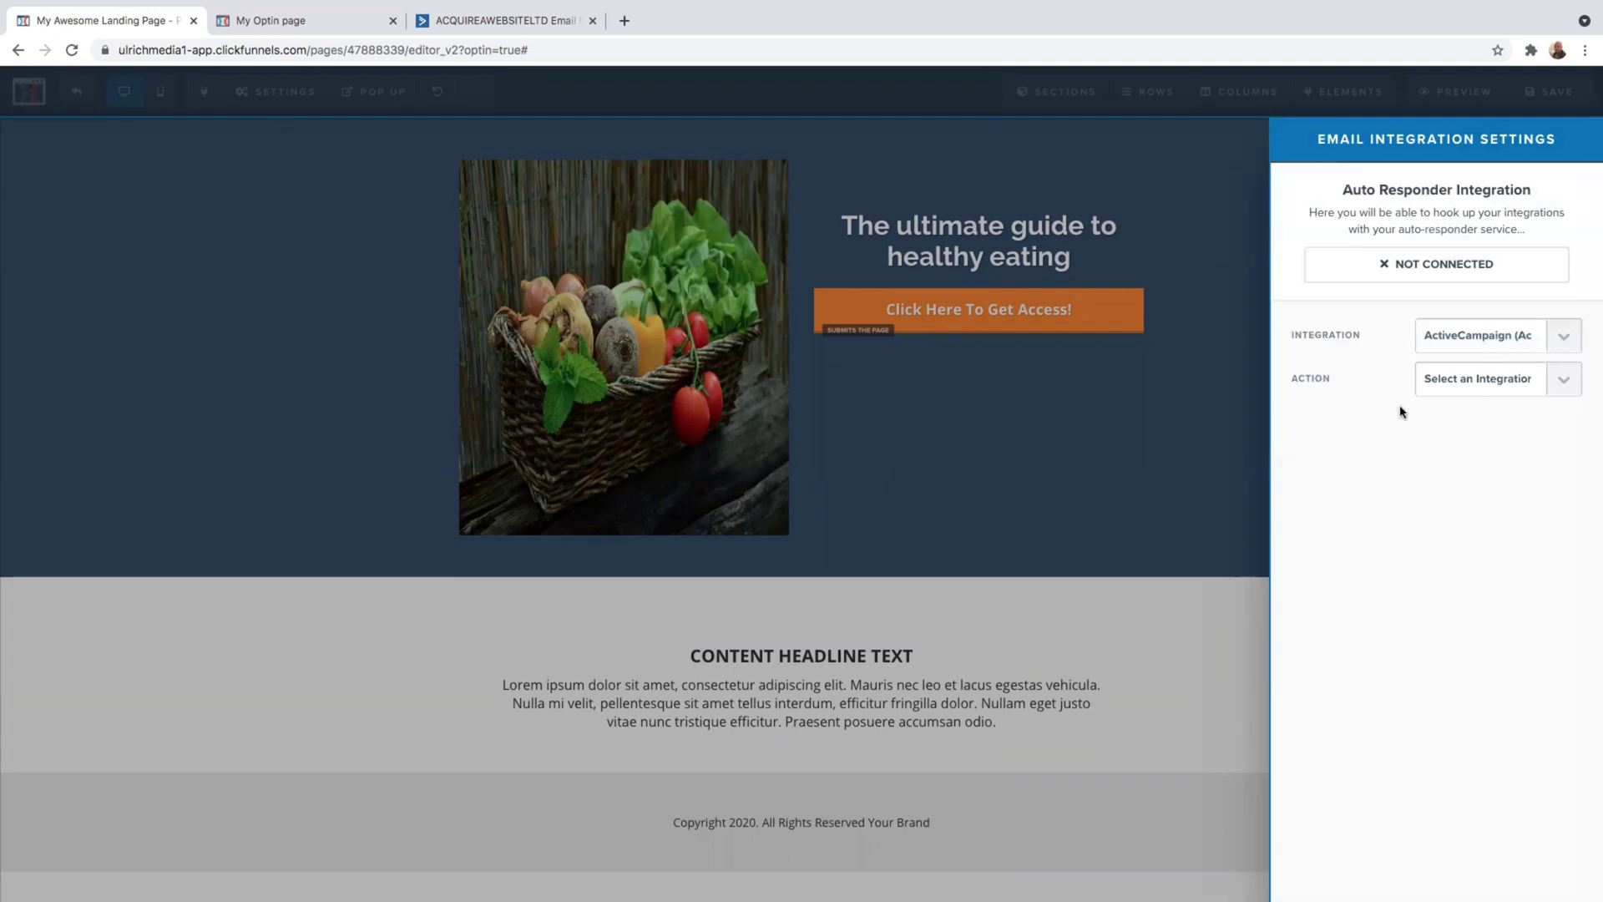
pyautogui.click(1564, 388)
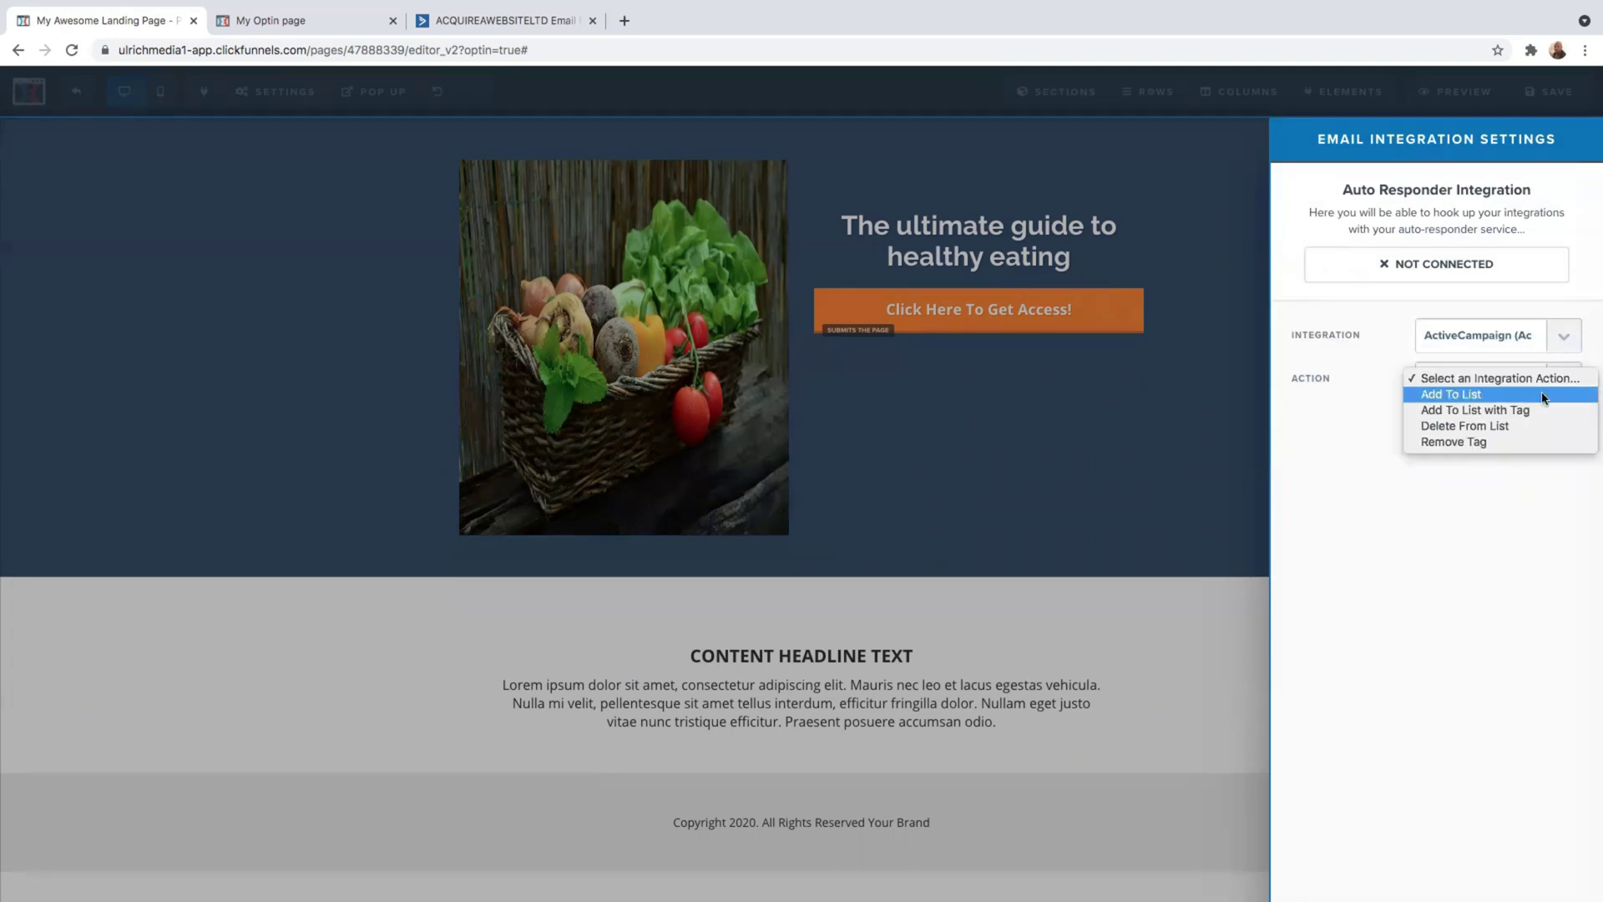
pyautogui.click(1476, 396)
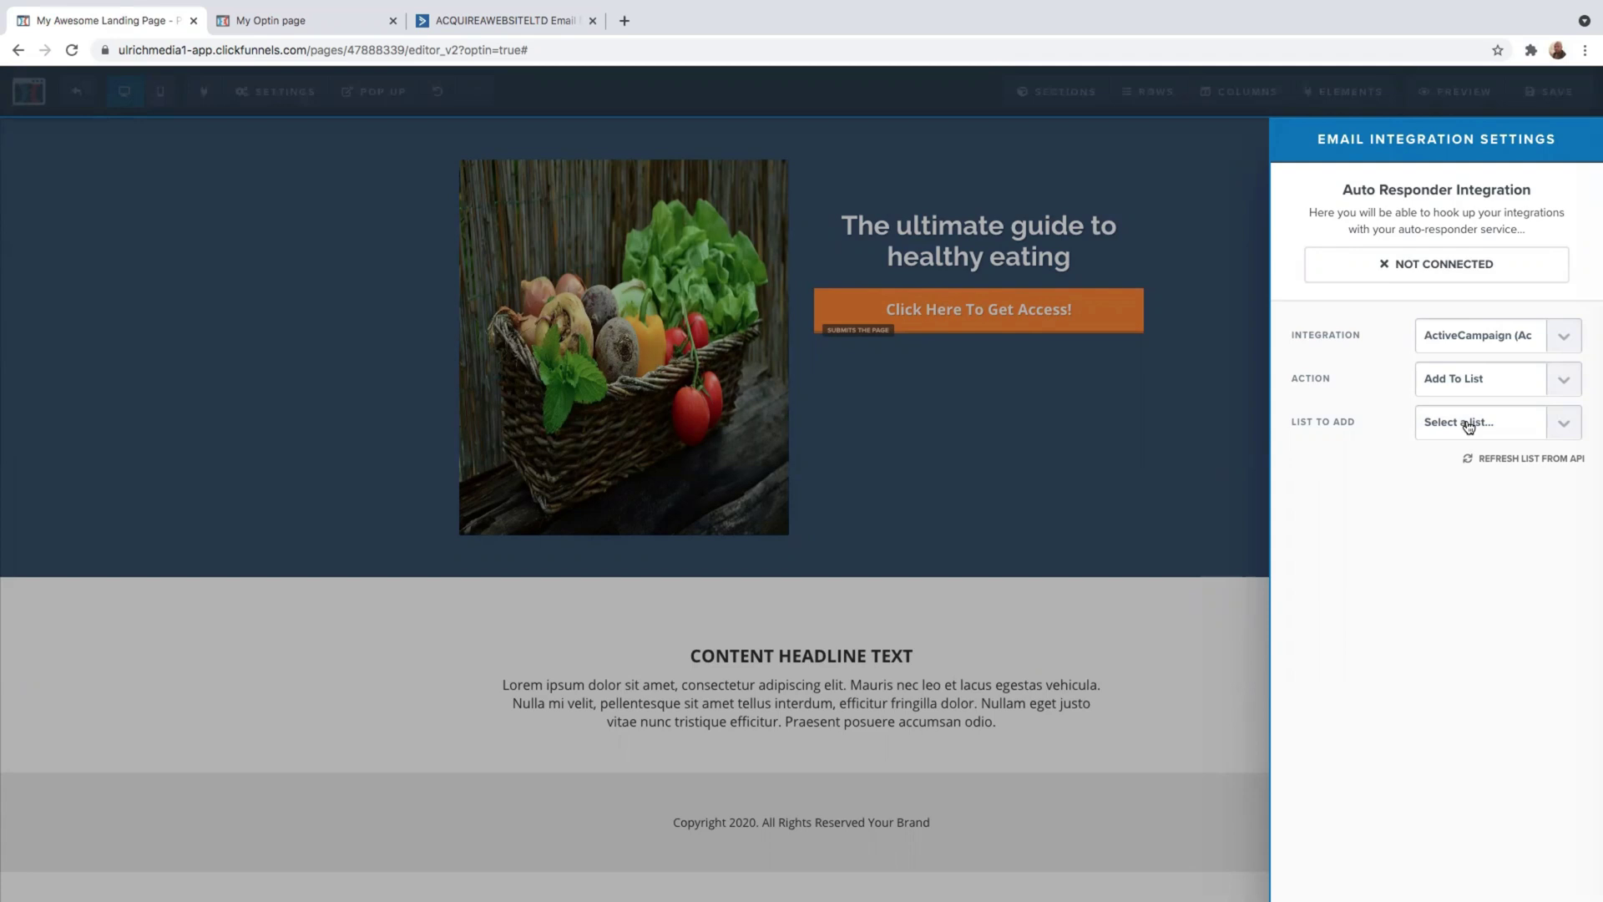
pyautogui.click(1559, 426)
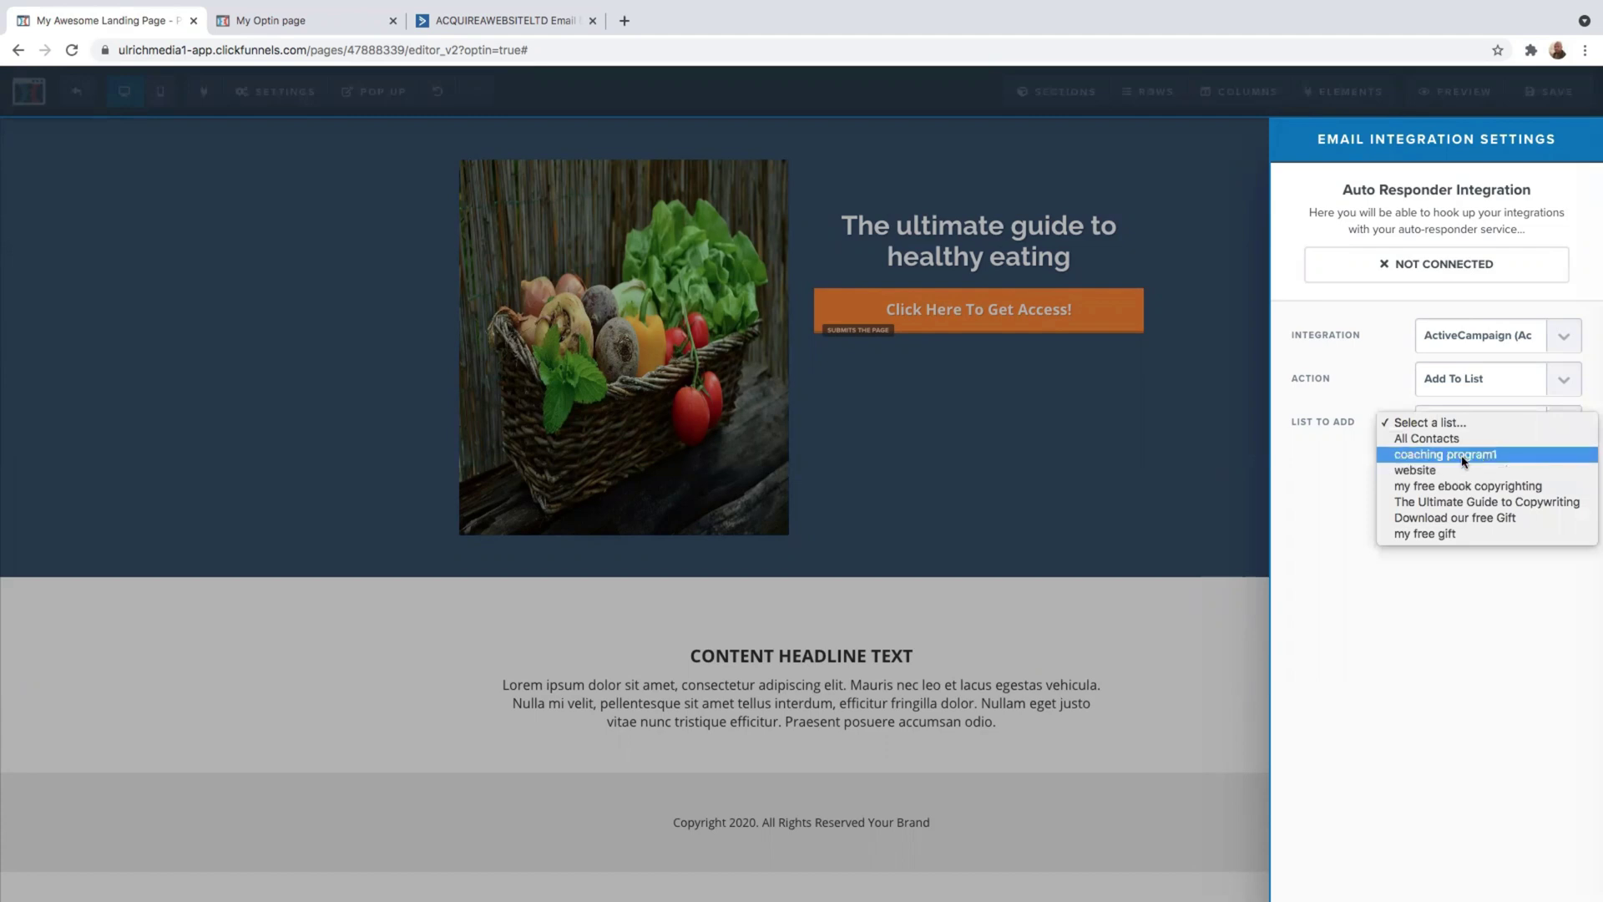
pyautogui.click(1485, 458)
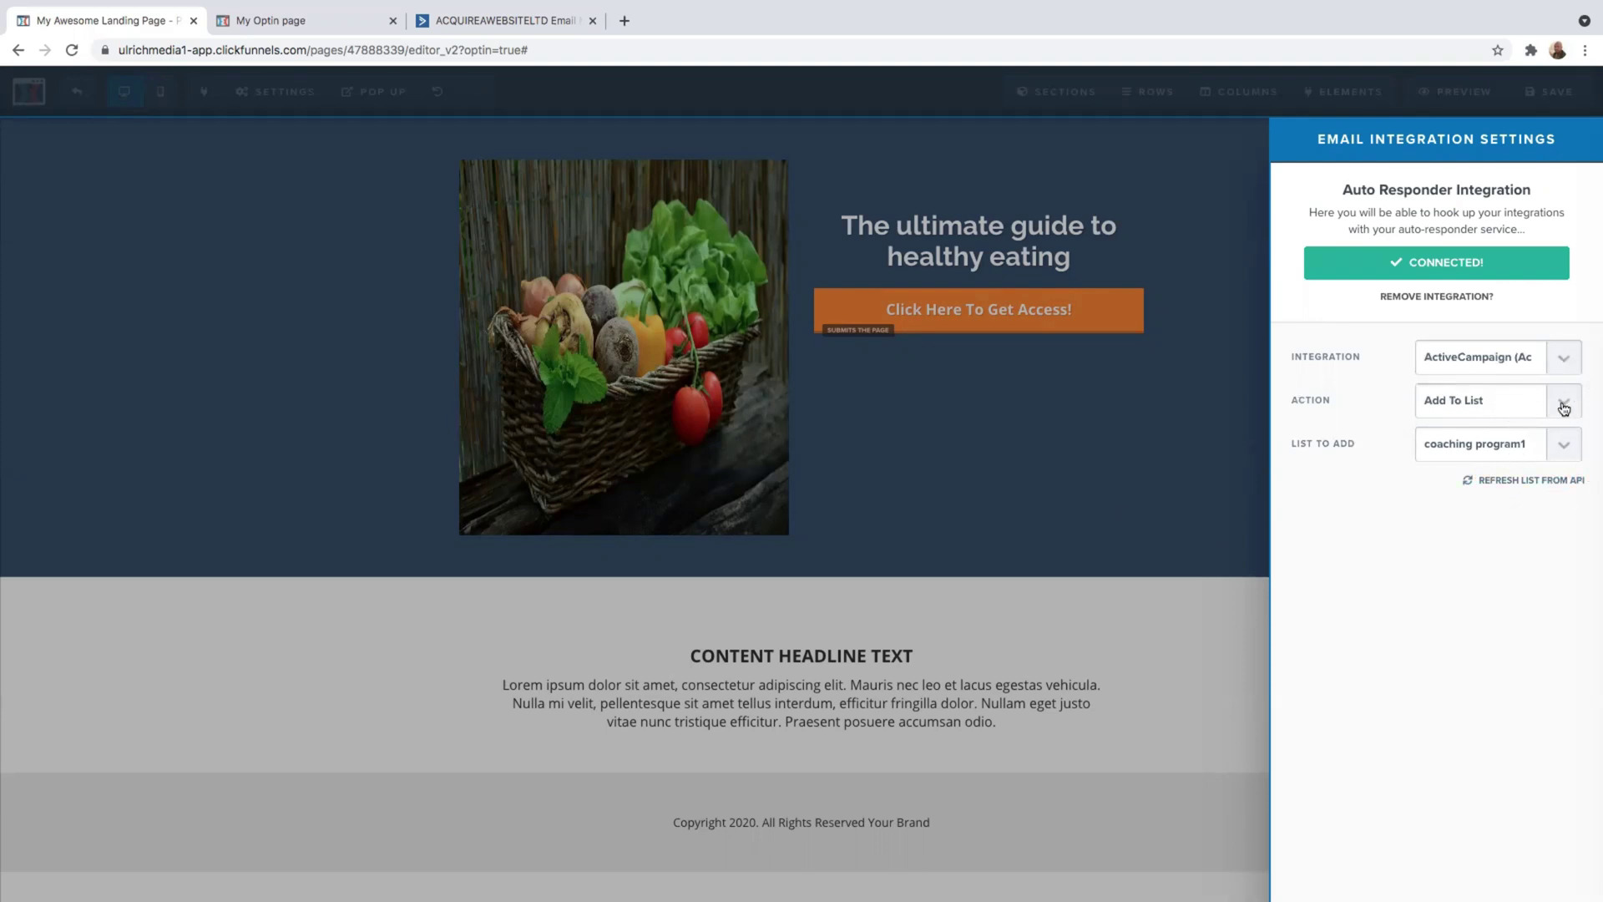
pyautogui.click(1222, 476)
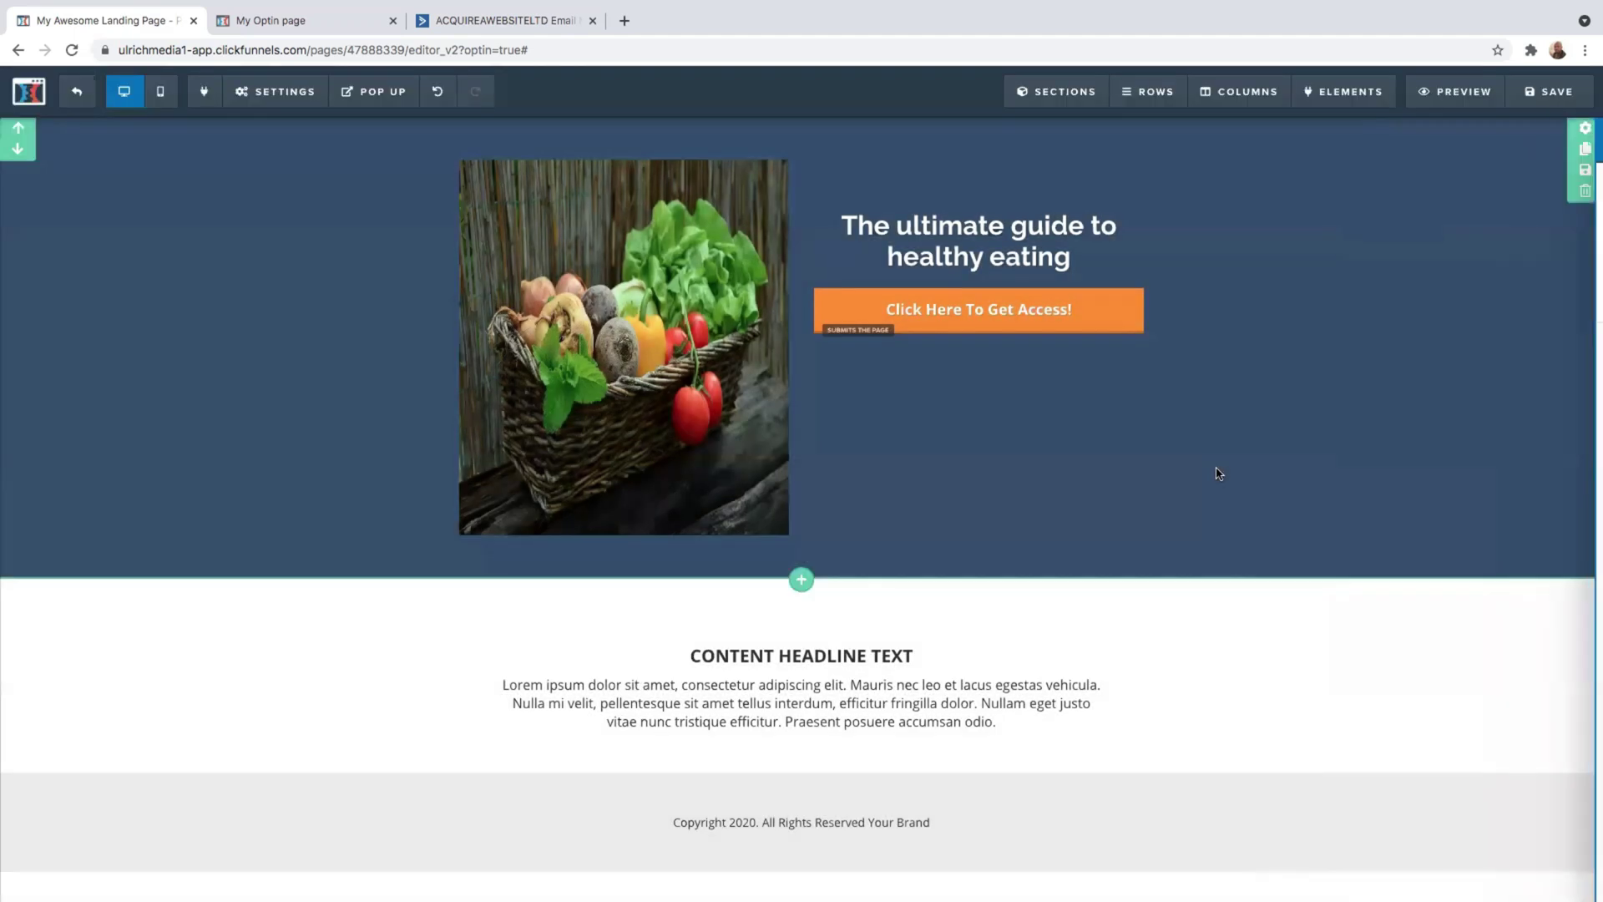
# - Show the page's pop-up and add a one-column row containing a headline element to it
pyautogui.moveTo(378, 98)
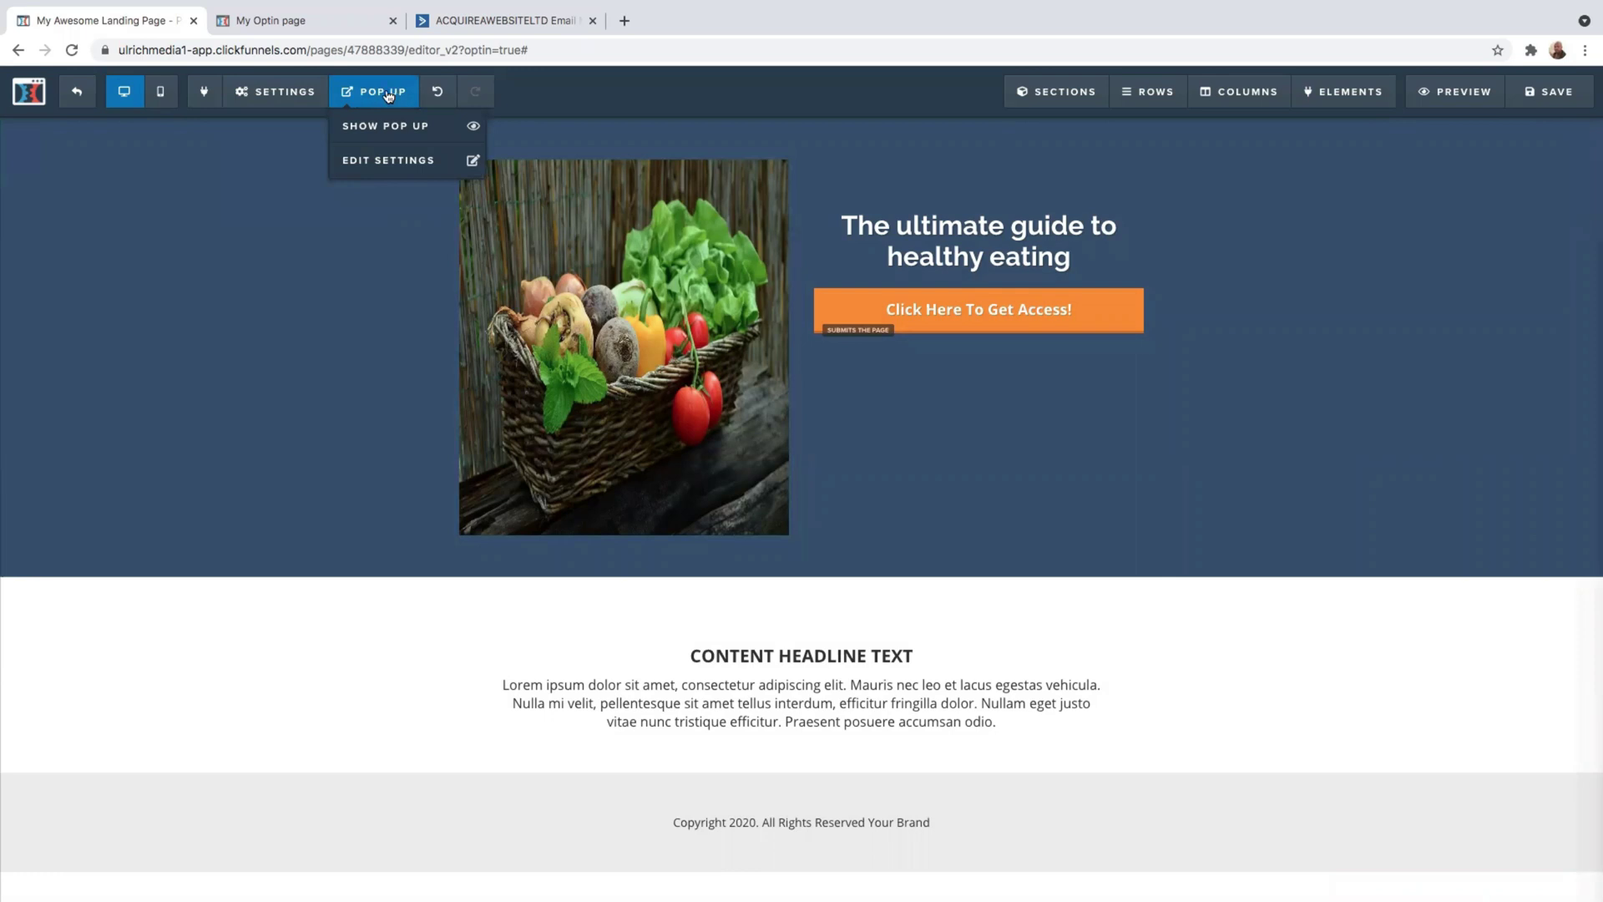
pyautogui.click(385, 134)
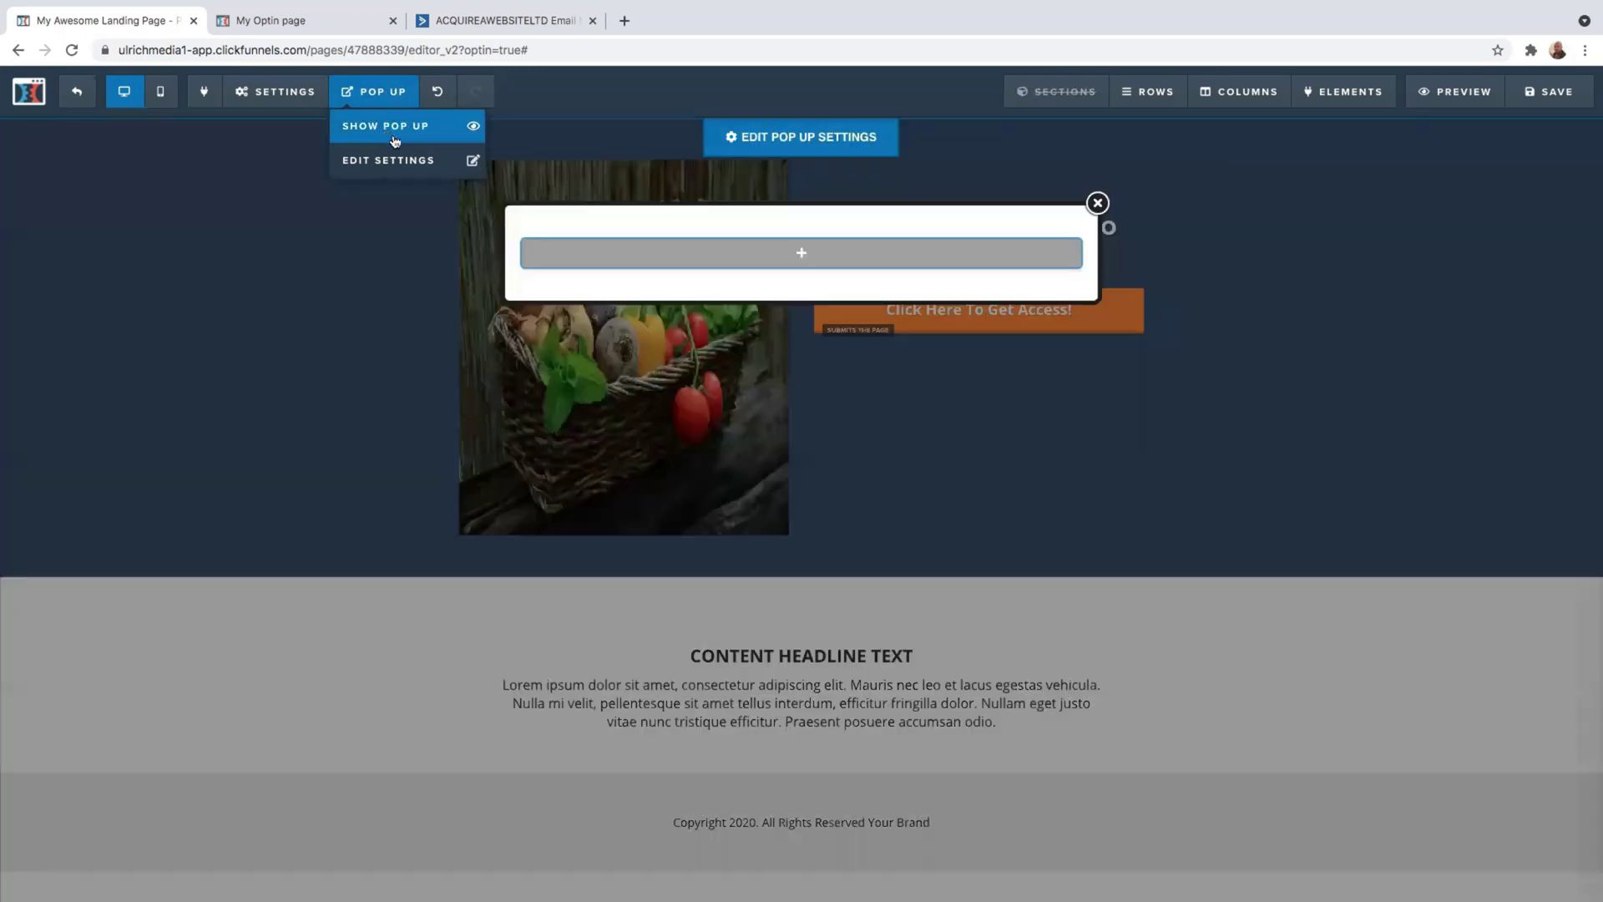
pyautogui.click(799, 254)
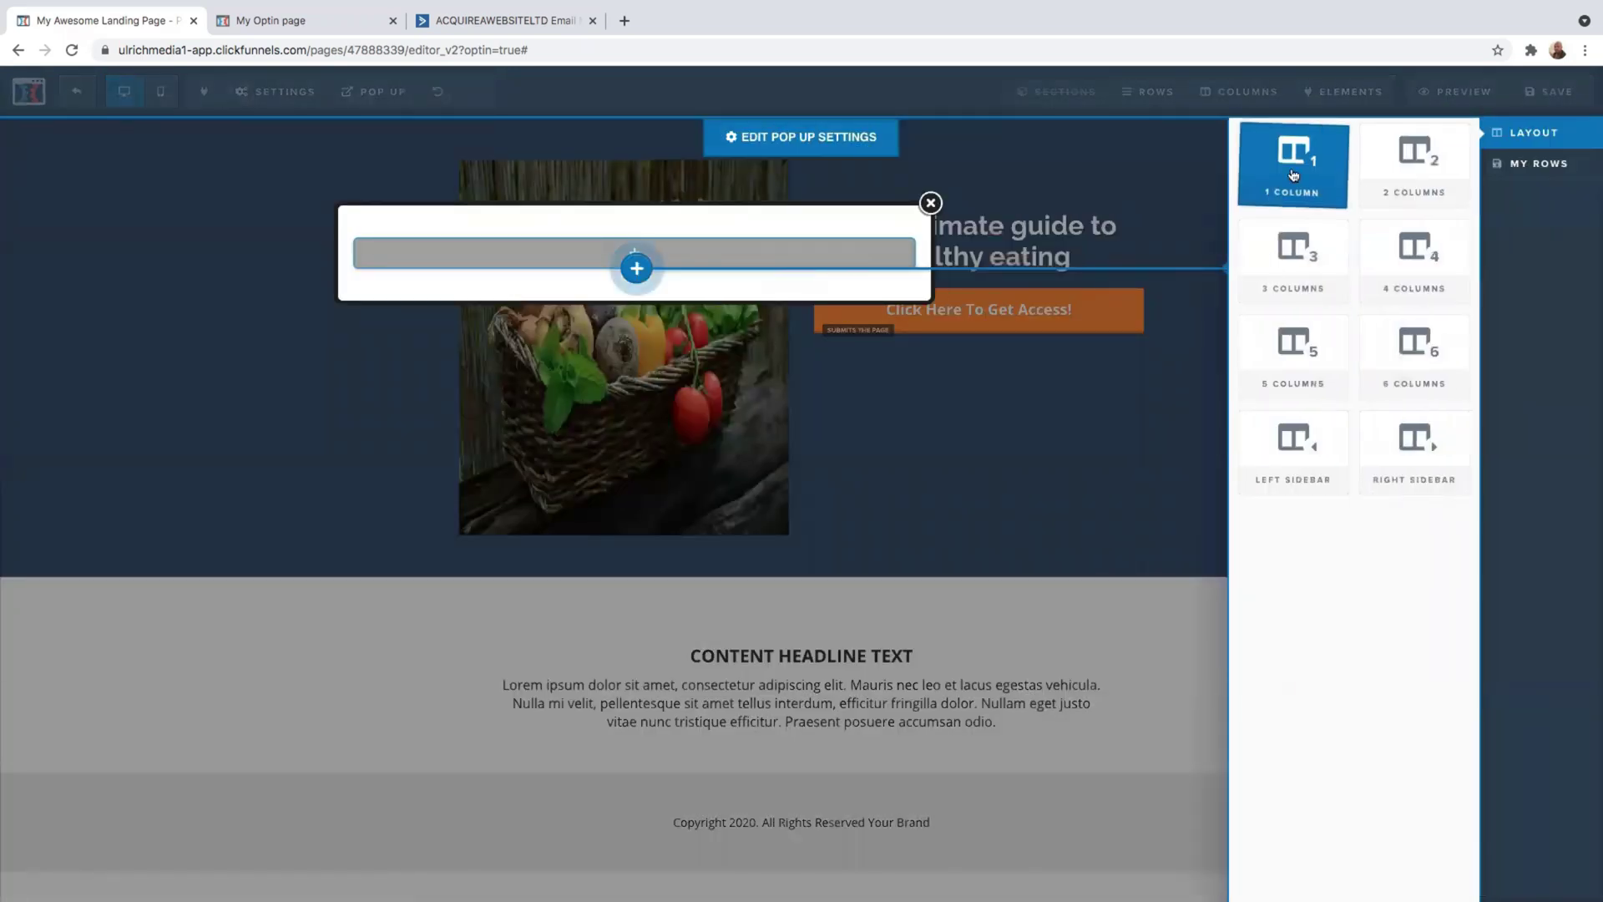
pyautogui.moveTo(923, 230); pyautogui.dragTo(811, 267)
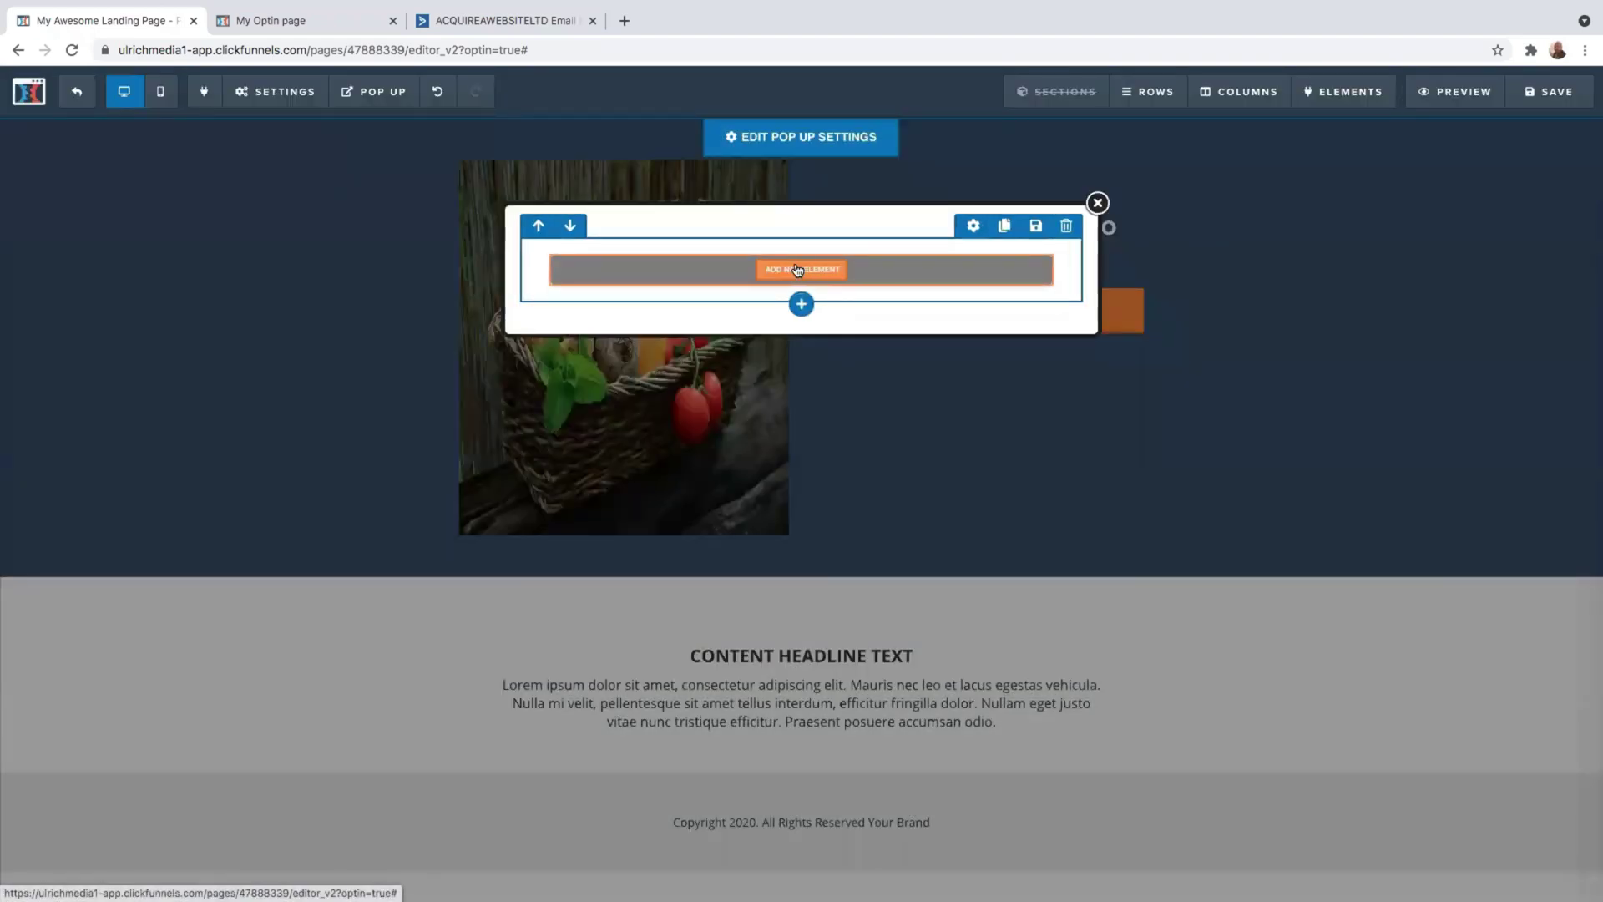
pyautogui.click(811, 267)
pyautogui.click(1085, 259)
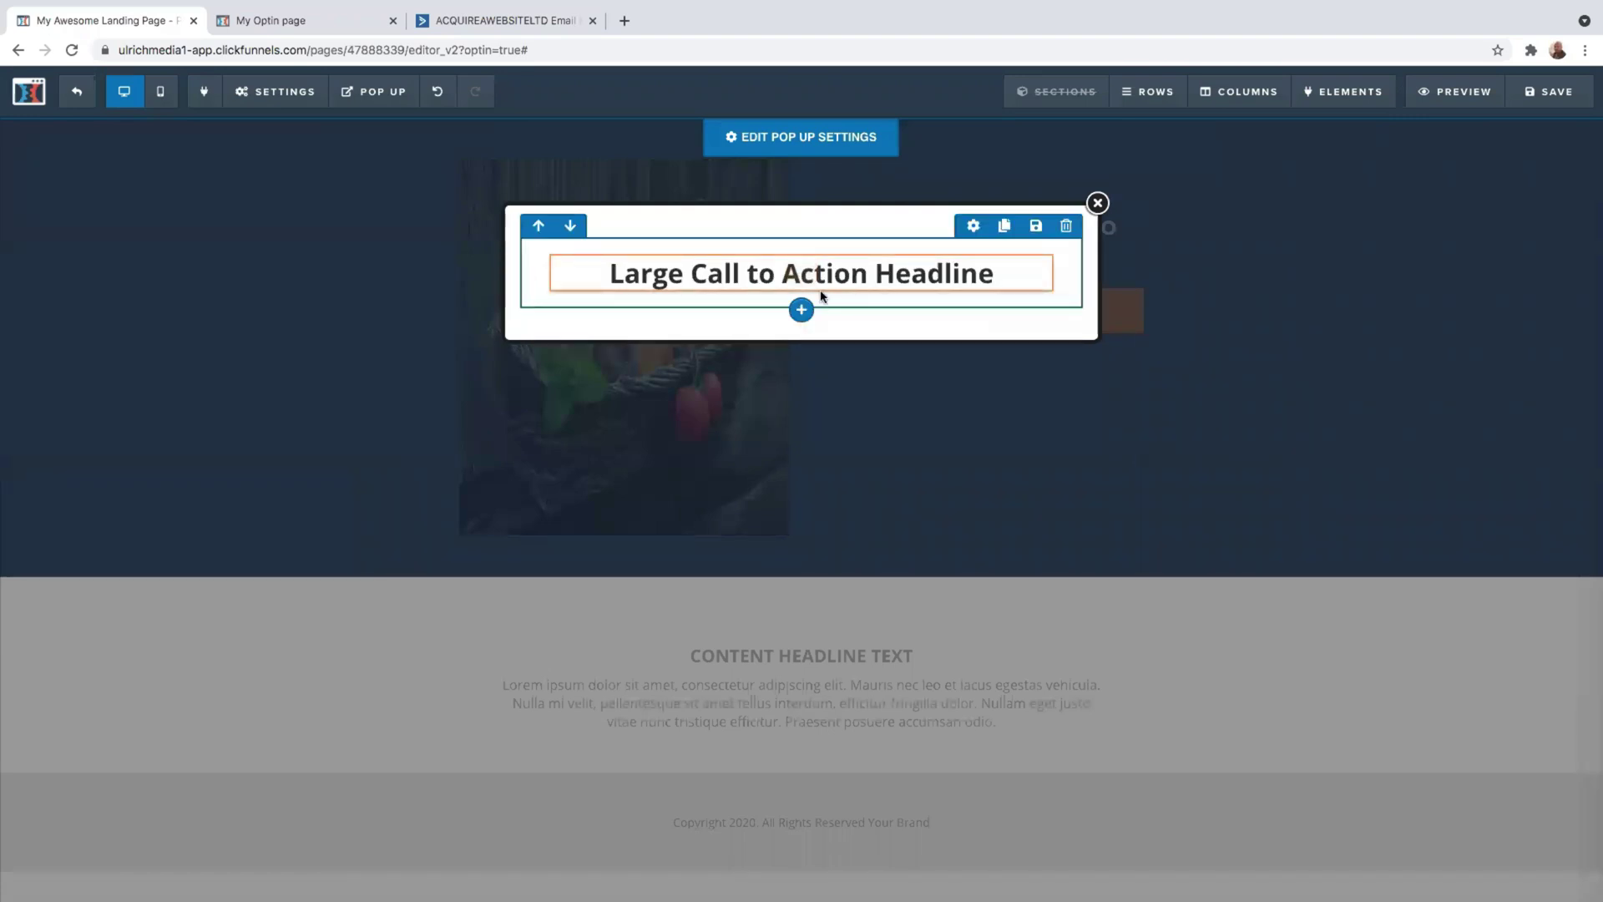
# - Add a one-column row containing an input element below the headline in the pop-up
pyautogui.click(800, 311)
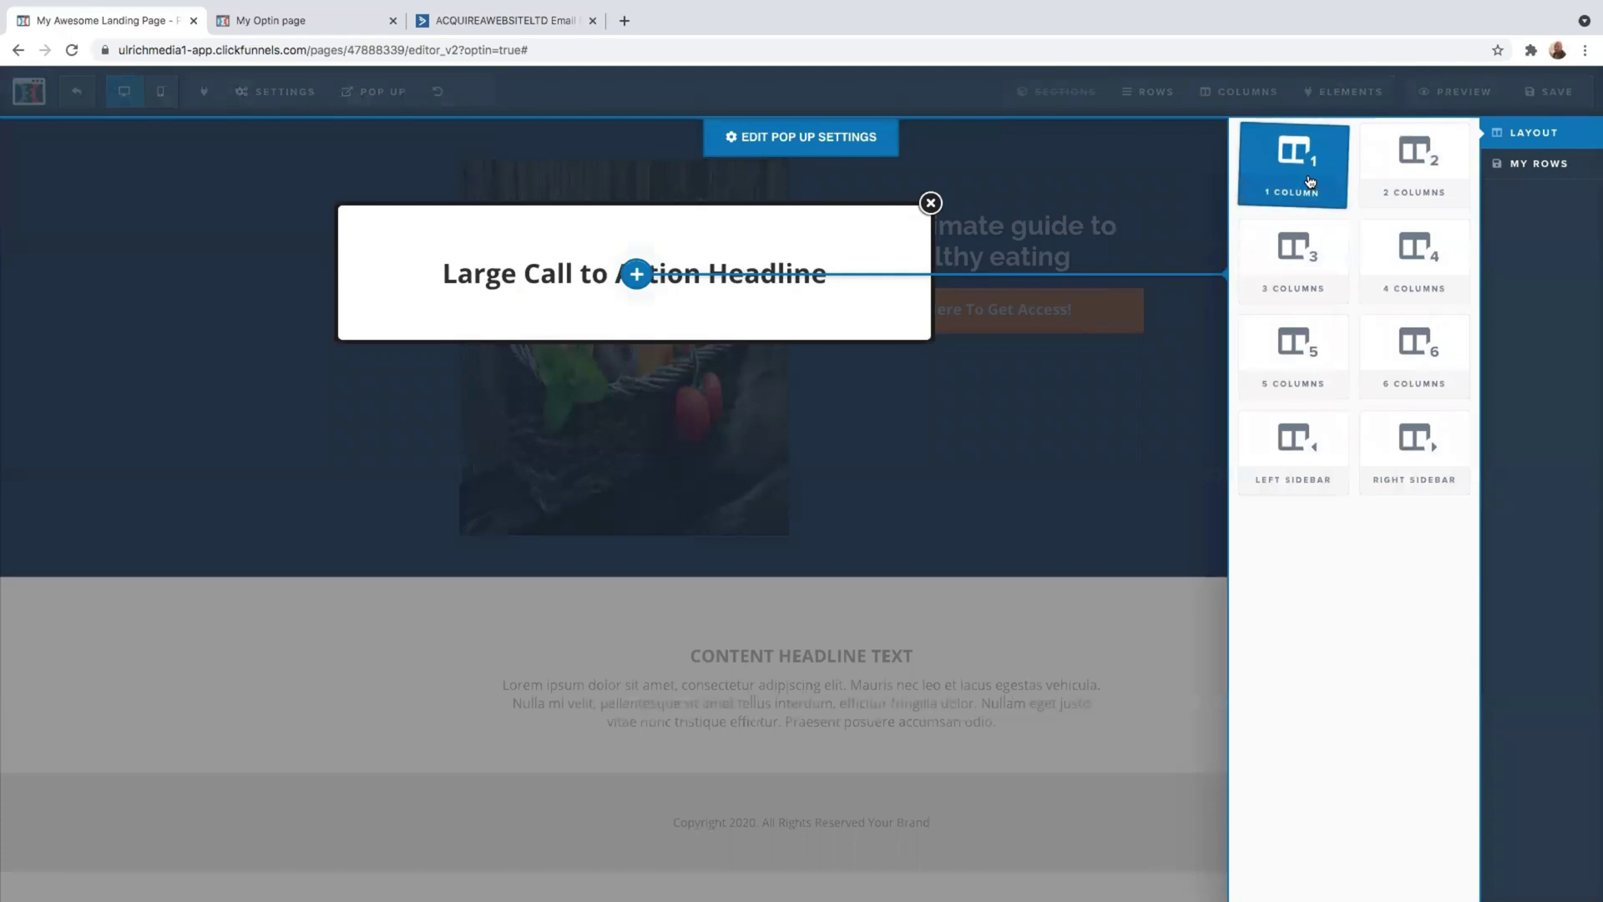
pyautogui.click(1307, 188)
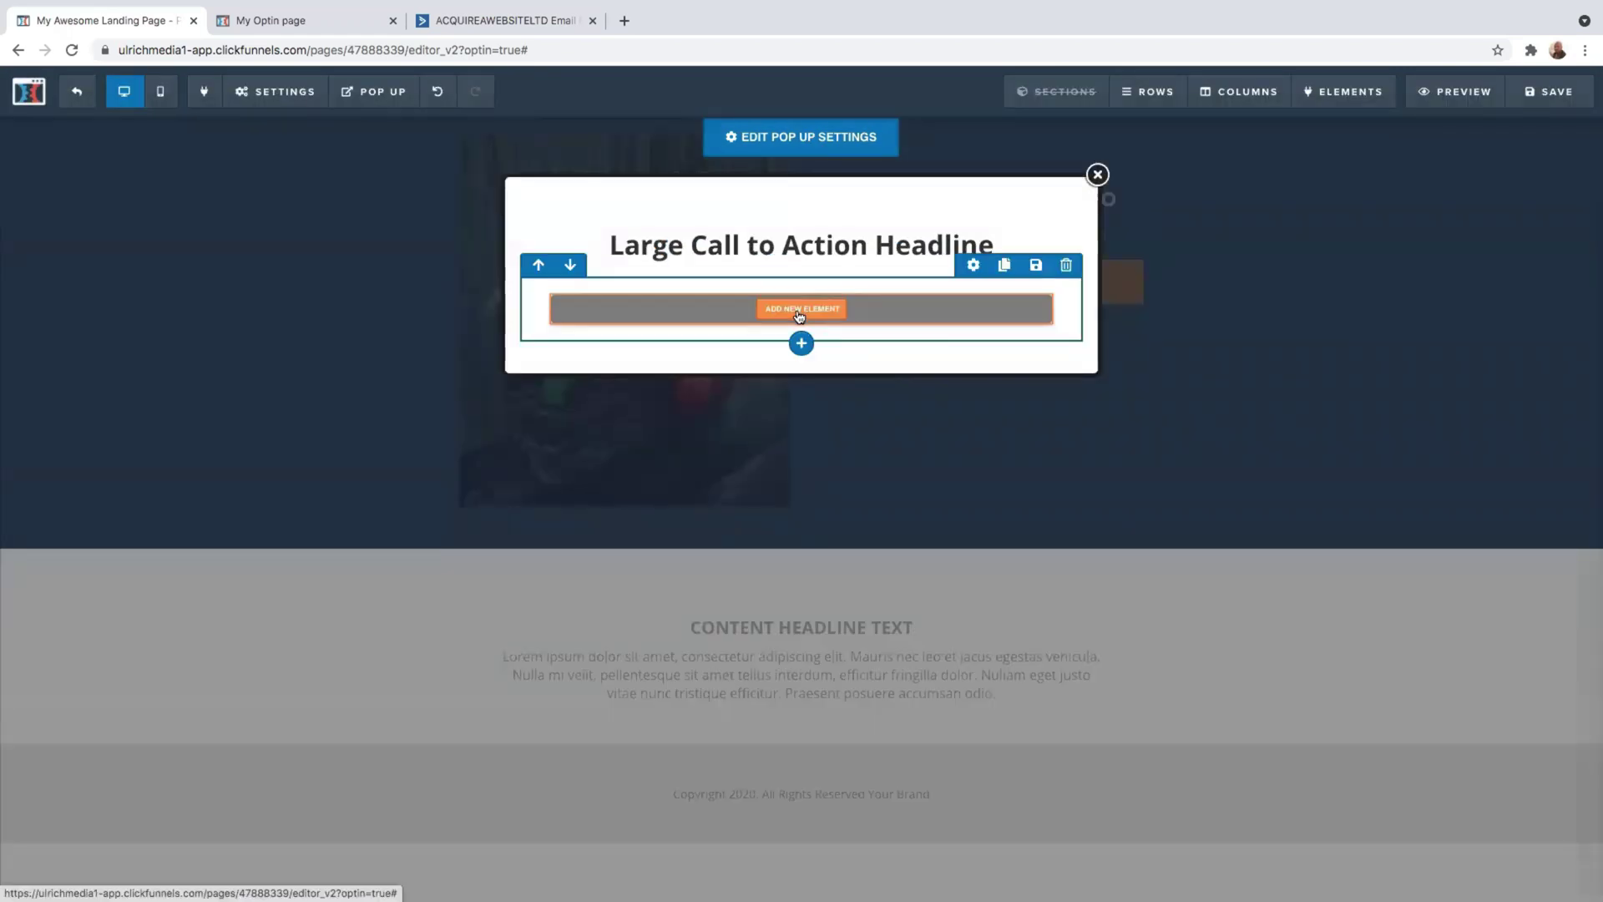
pyautogui.click(801, 308)
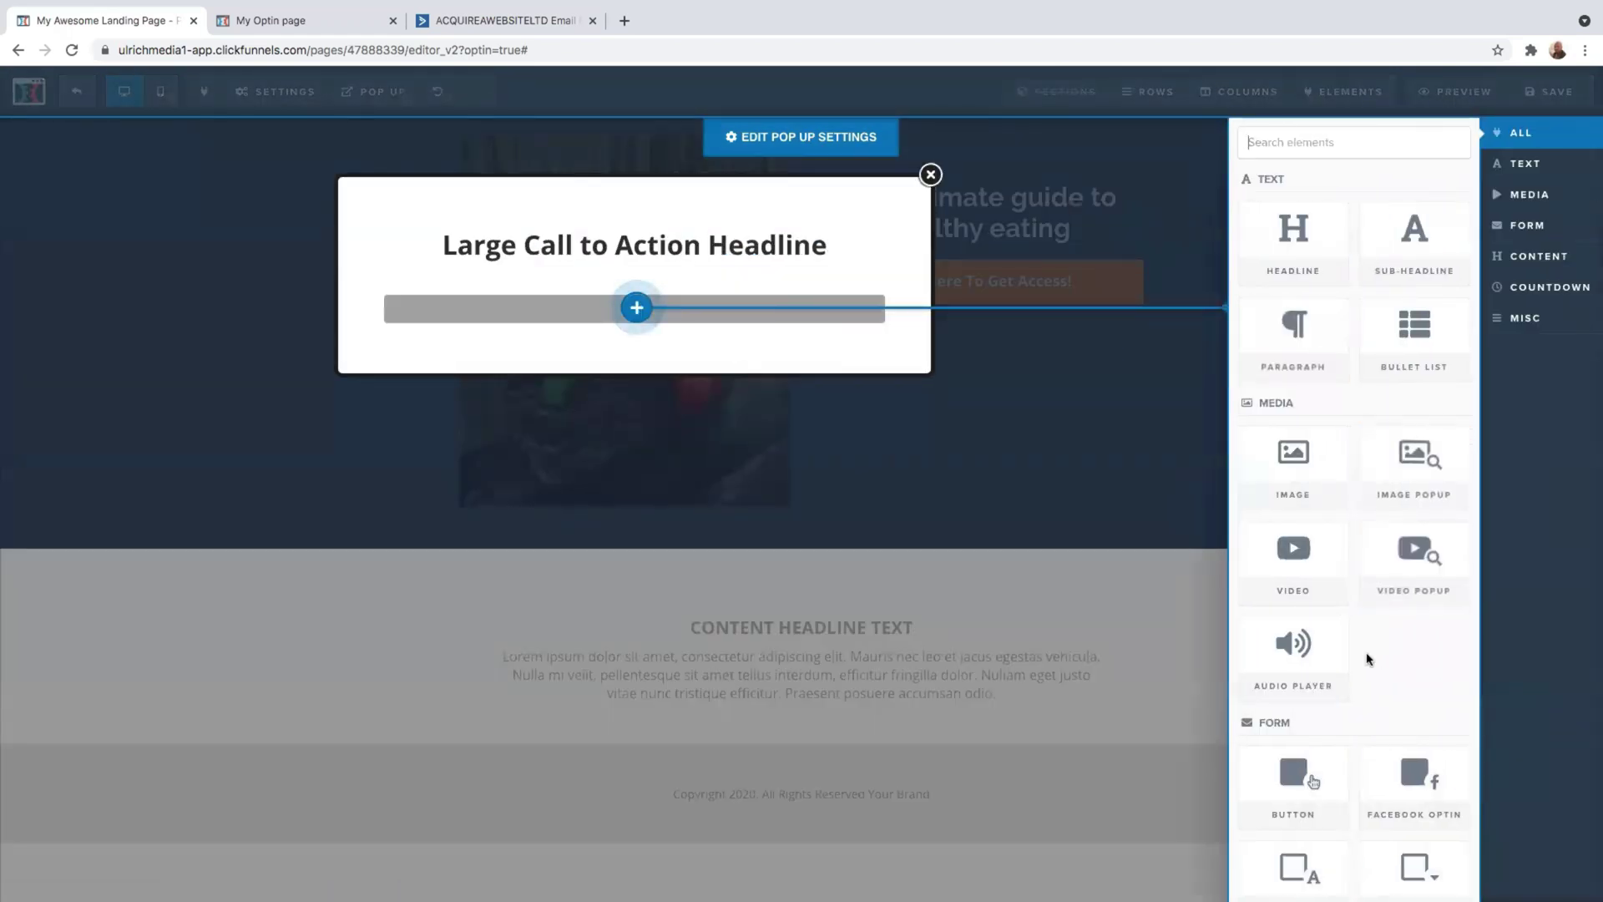
pyautogui.click(1304, 153)
pyautogui.write('i')
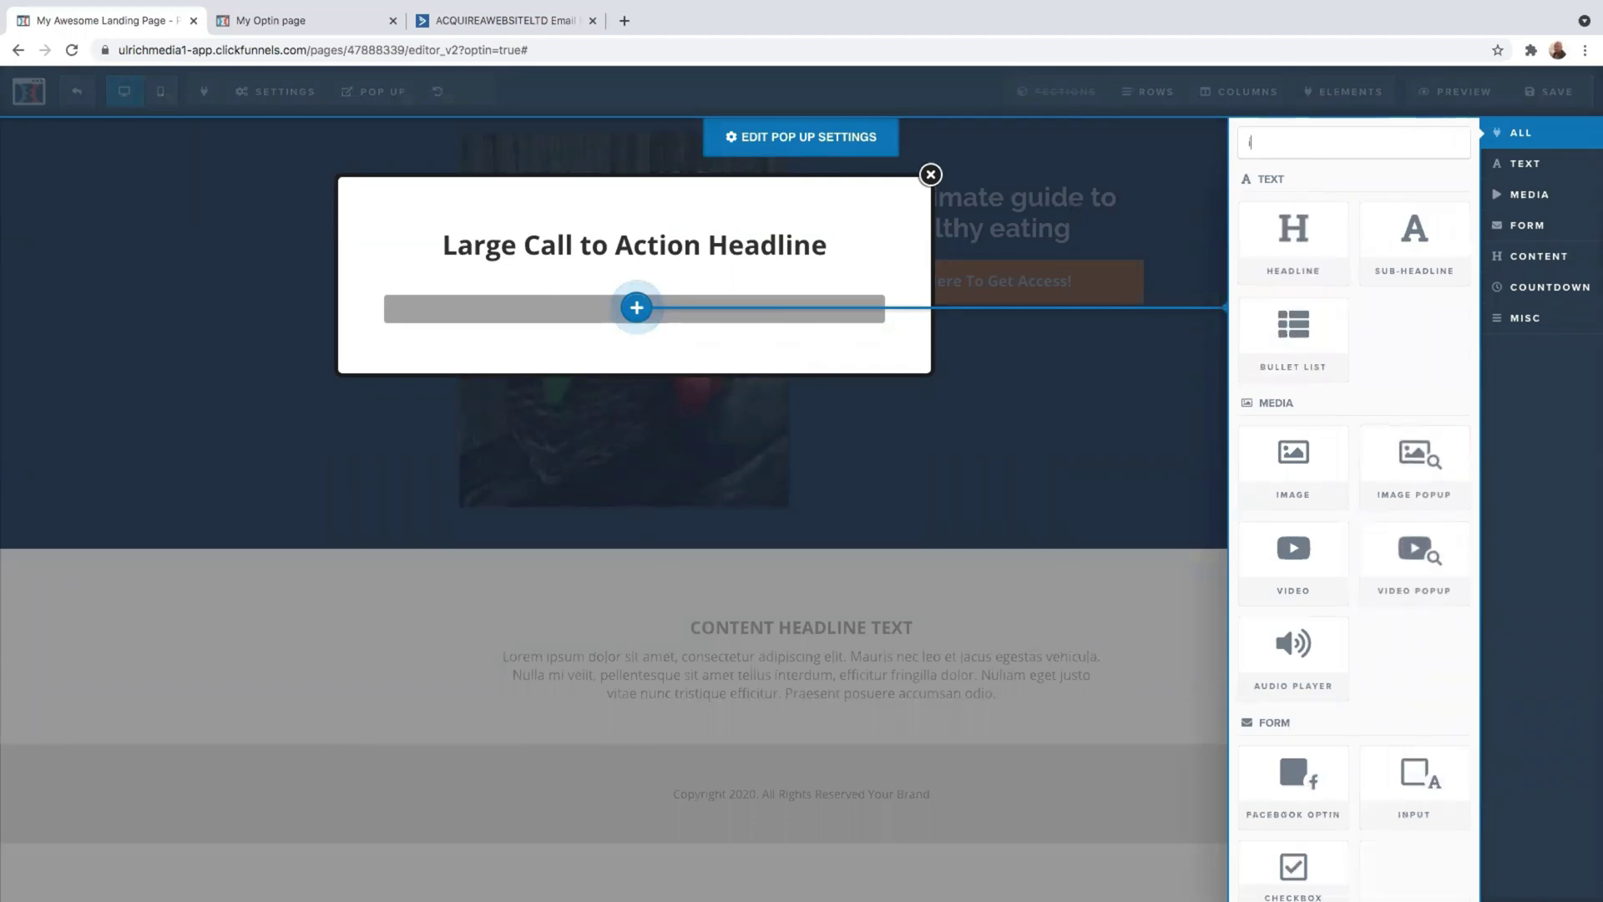
pyautogui.write('nput')
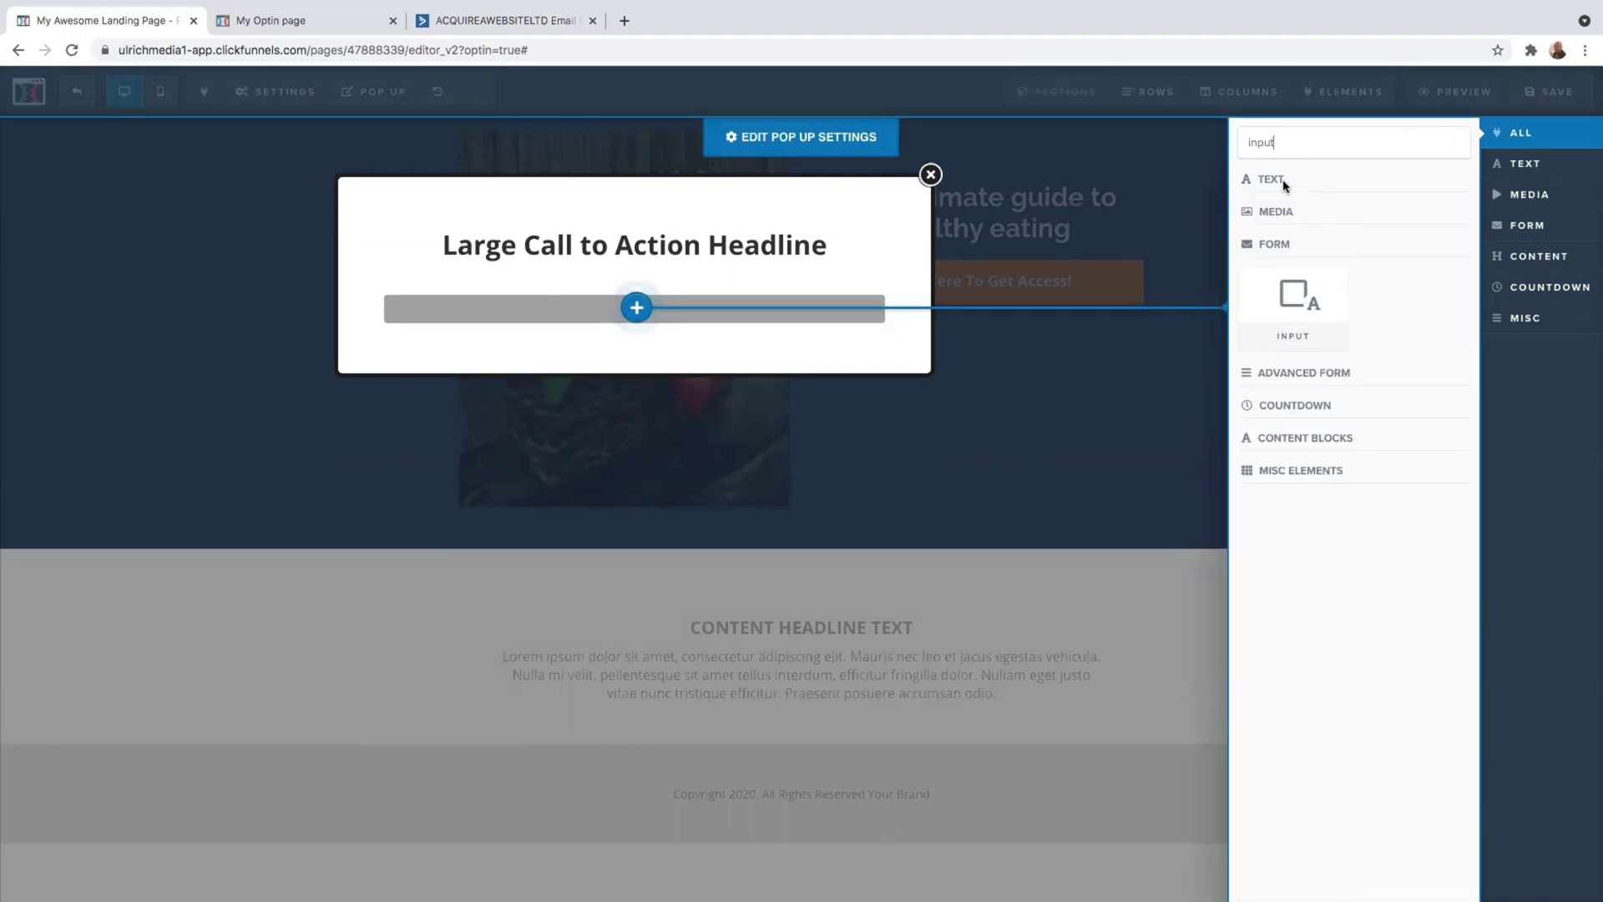
pyautogui.moveTo(1295, 304); pyautogui.dragTo(797, 299)
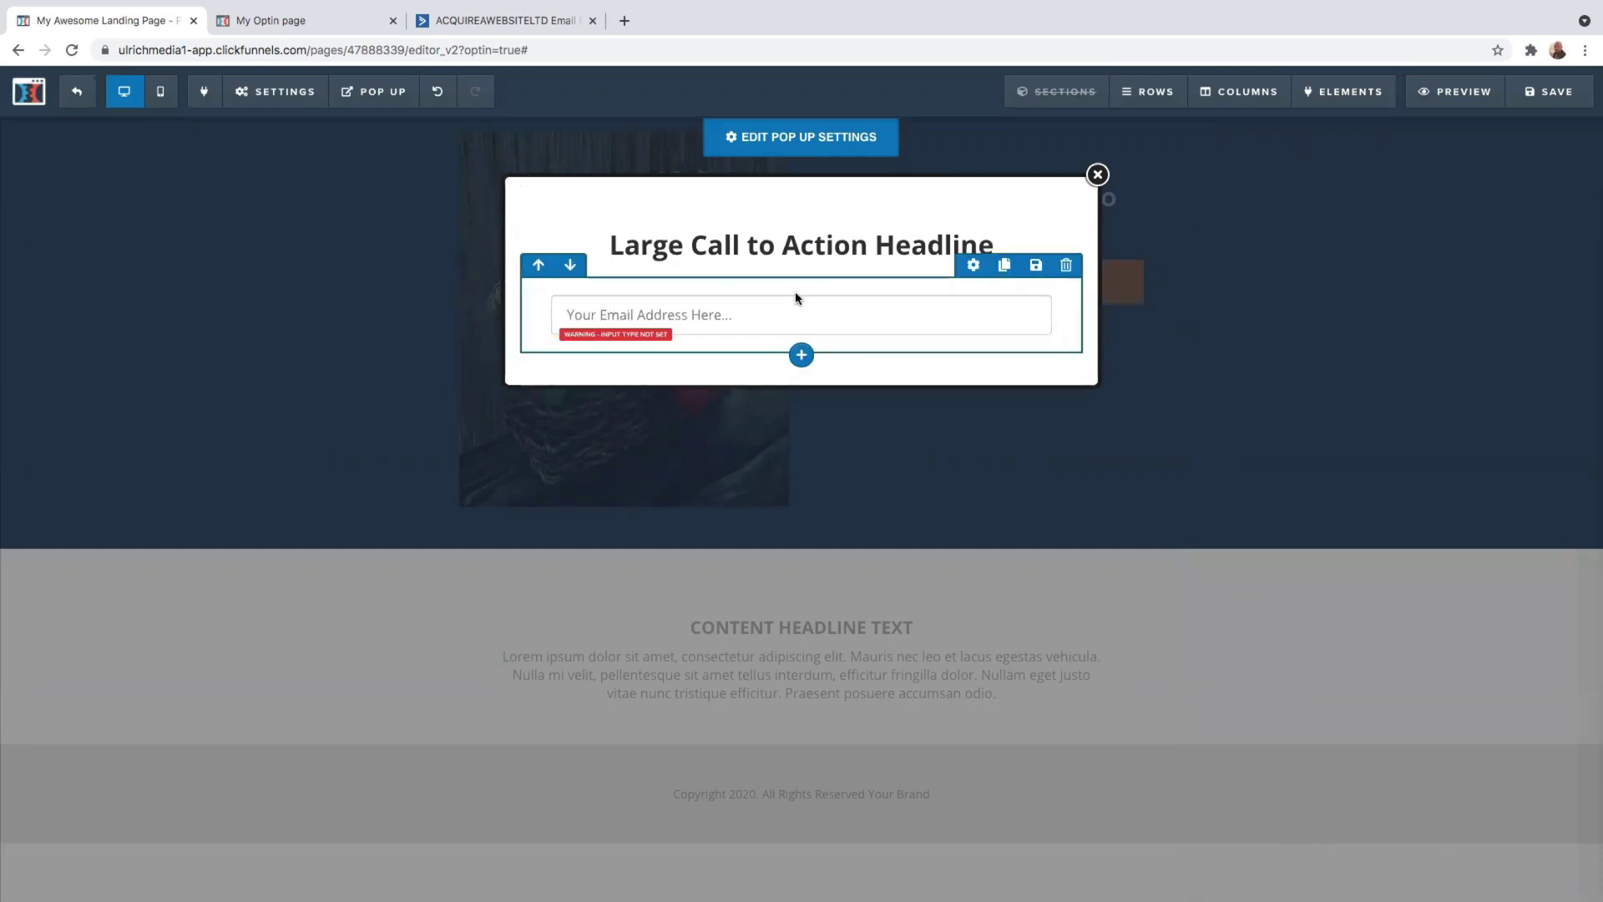
# - Add another one-column row with an input element below the first input, and change the pop-up headline to "Please fill in the form"
pyautogui.click(799, 362)
pyautogui.click(1280, 189)
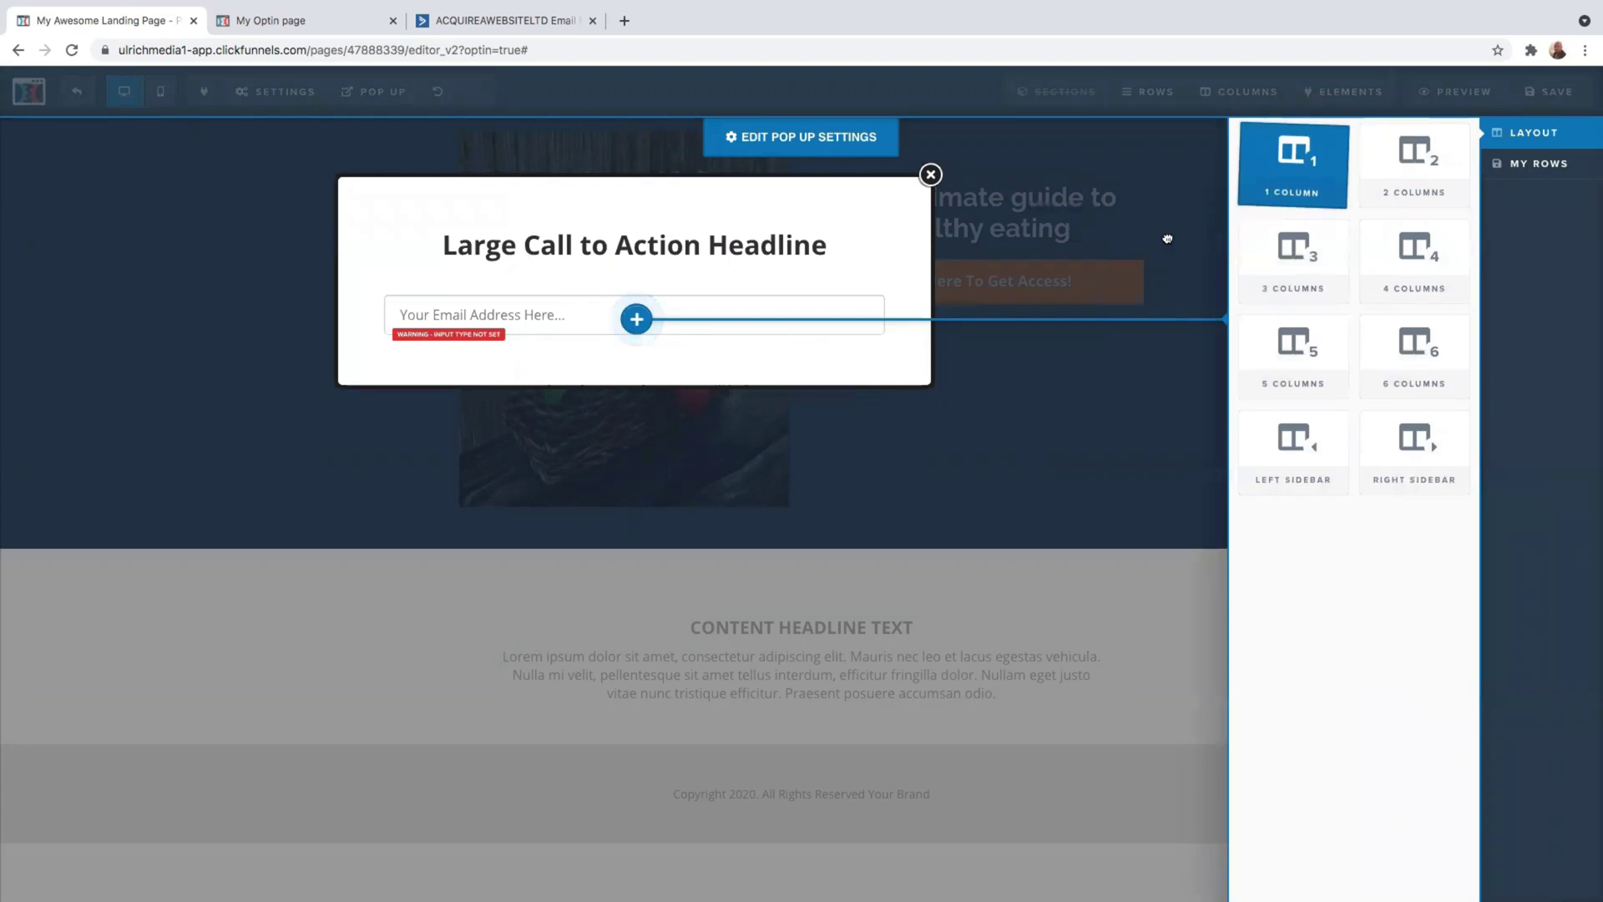
pyautogui.moveTo(807, 497); pyautogui.dragTo(802, 497)
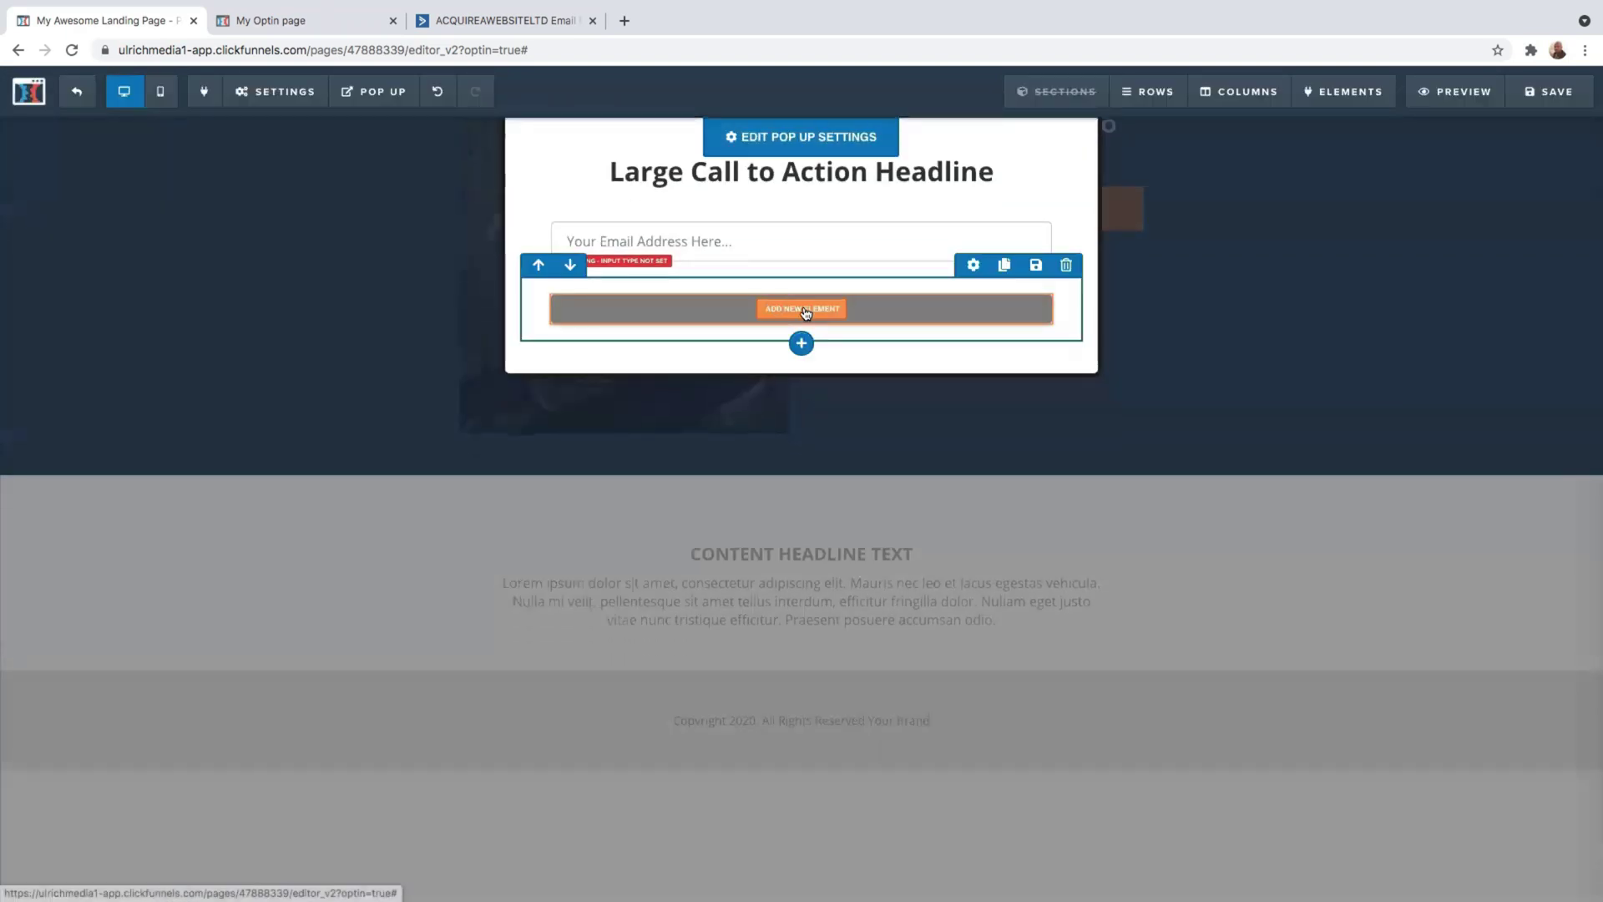
pyautogui.click(800, 309)
pyautogui.write('input')
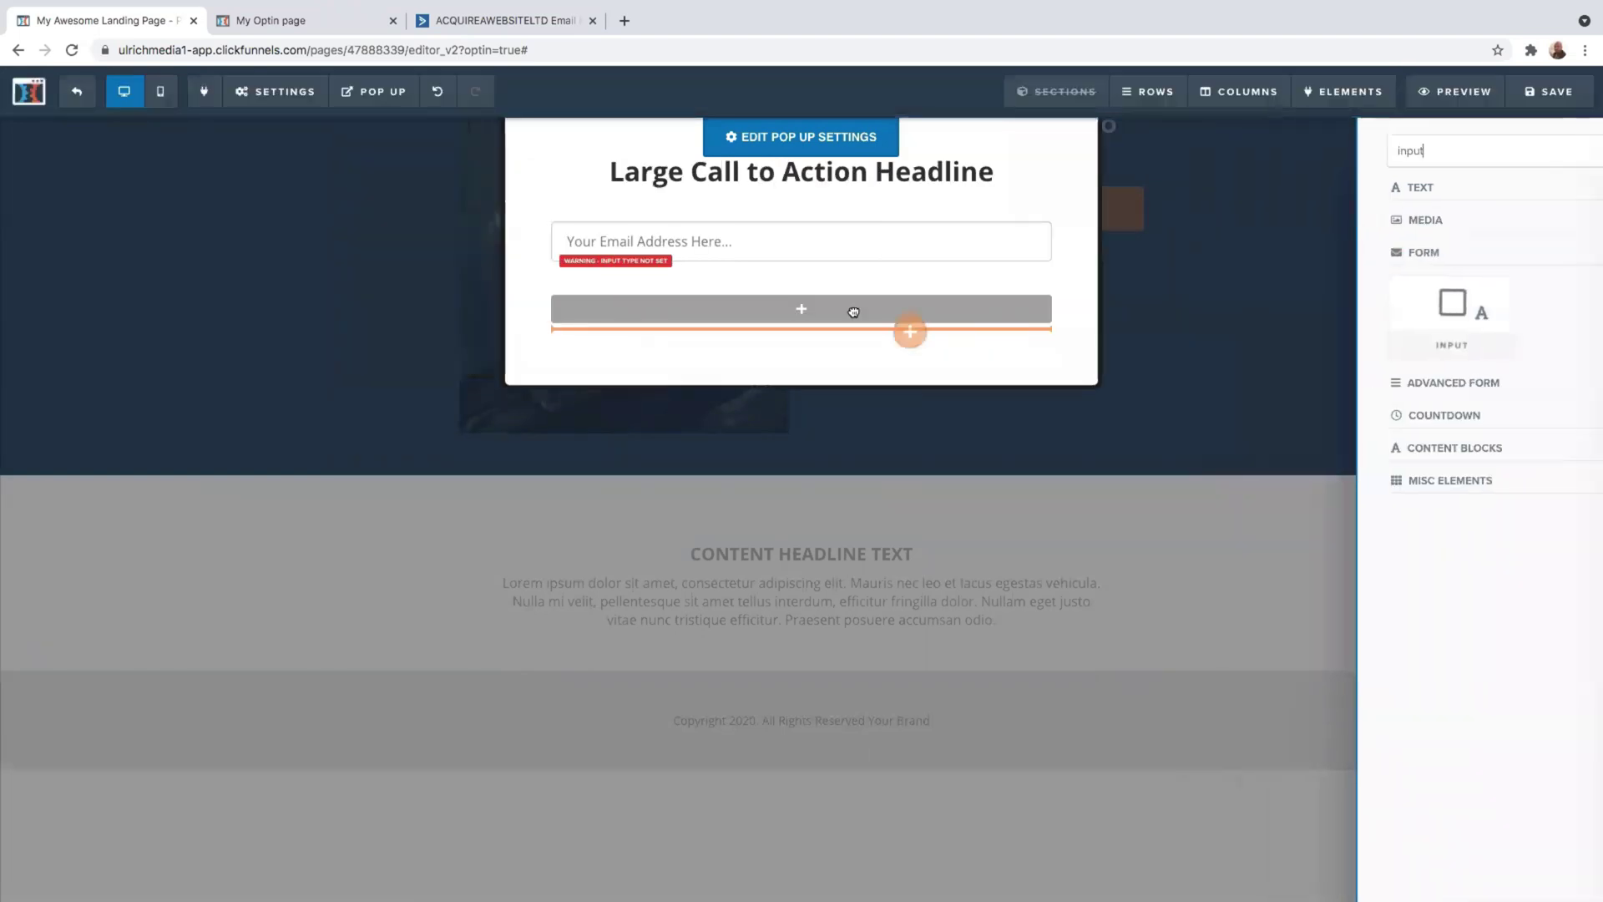
pyautogui.moveTo(853, 312); pyautogui.dragTo(781, 313)
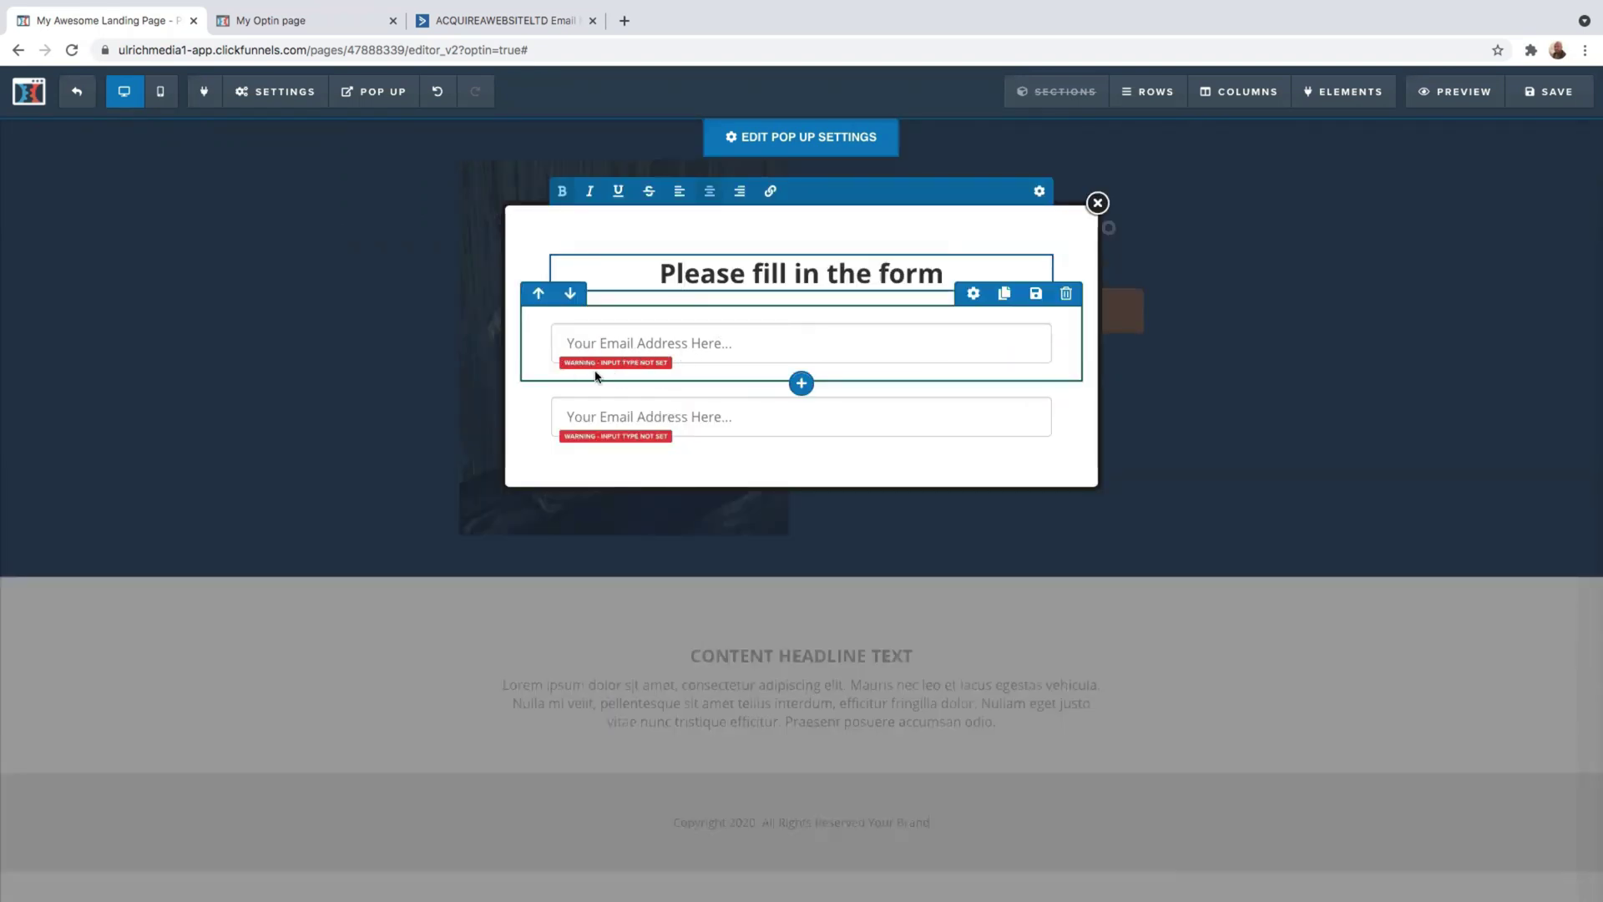
# - Set the input type of the pop-up's upper input field to First Name
pyautogui.click(691, 360)
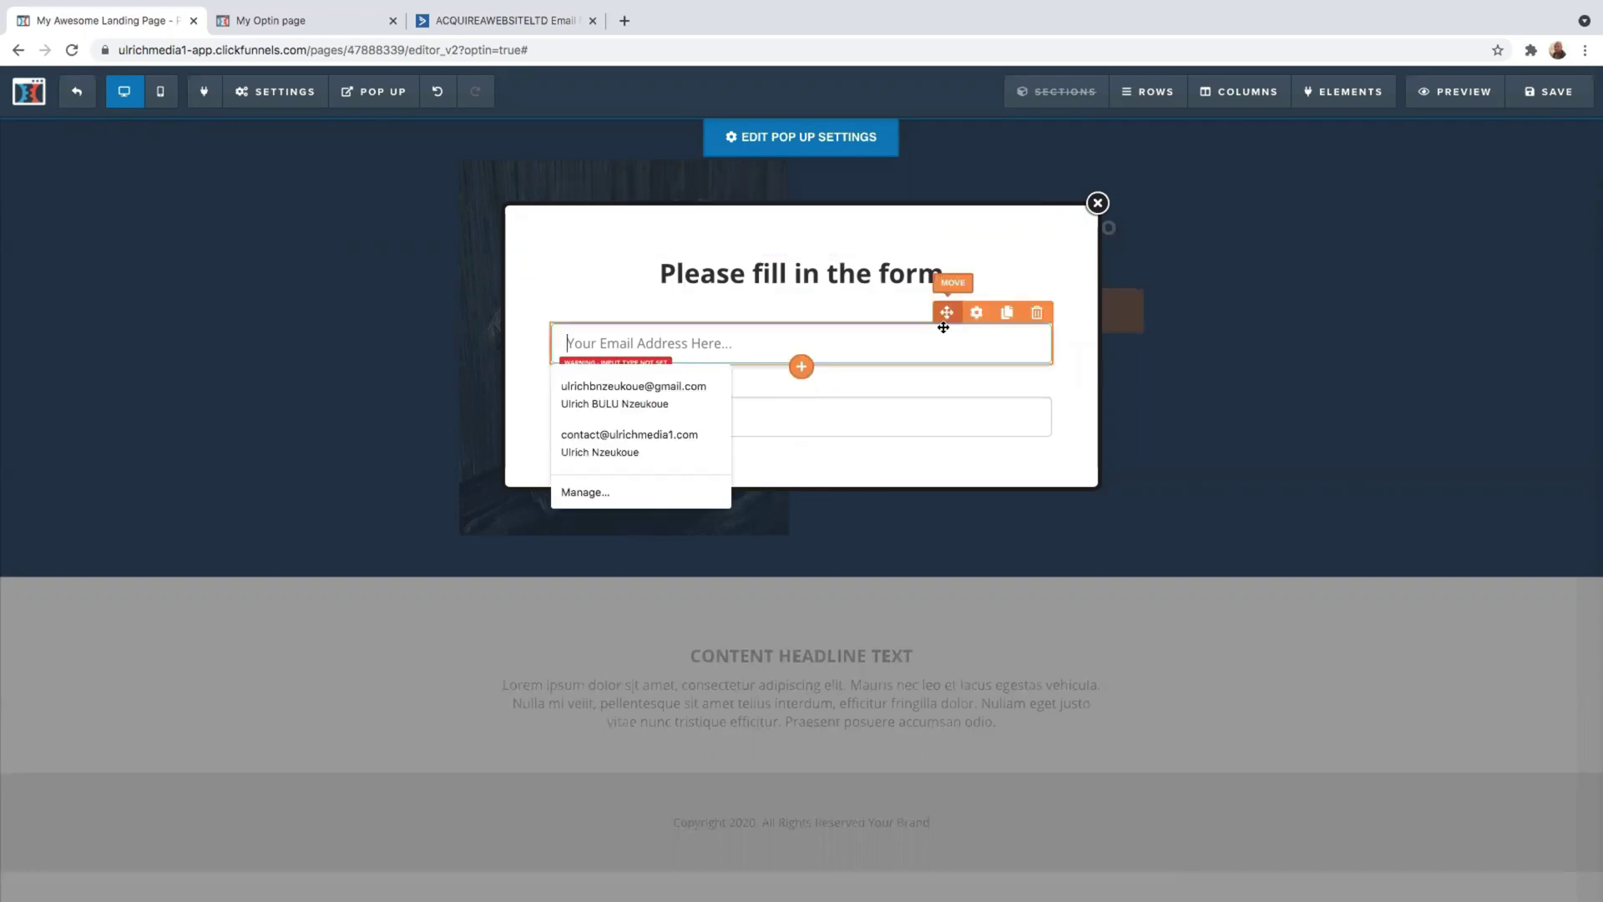
pyautogui.click(927, 348)
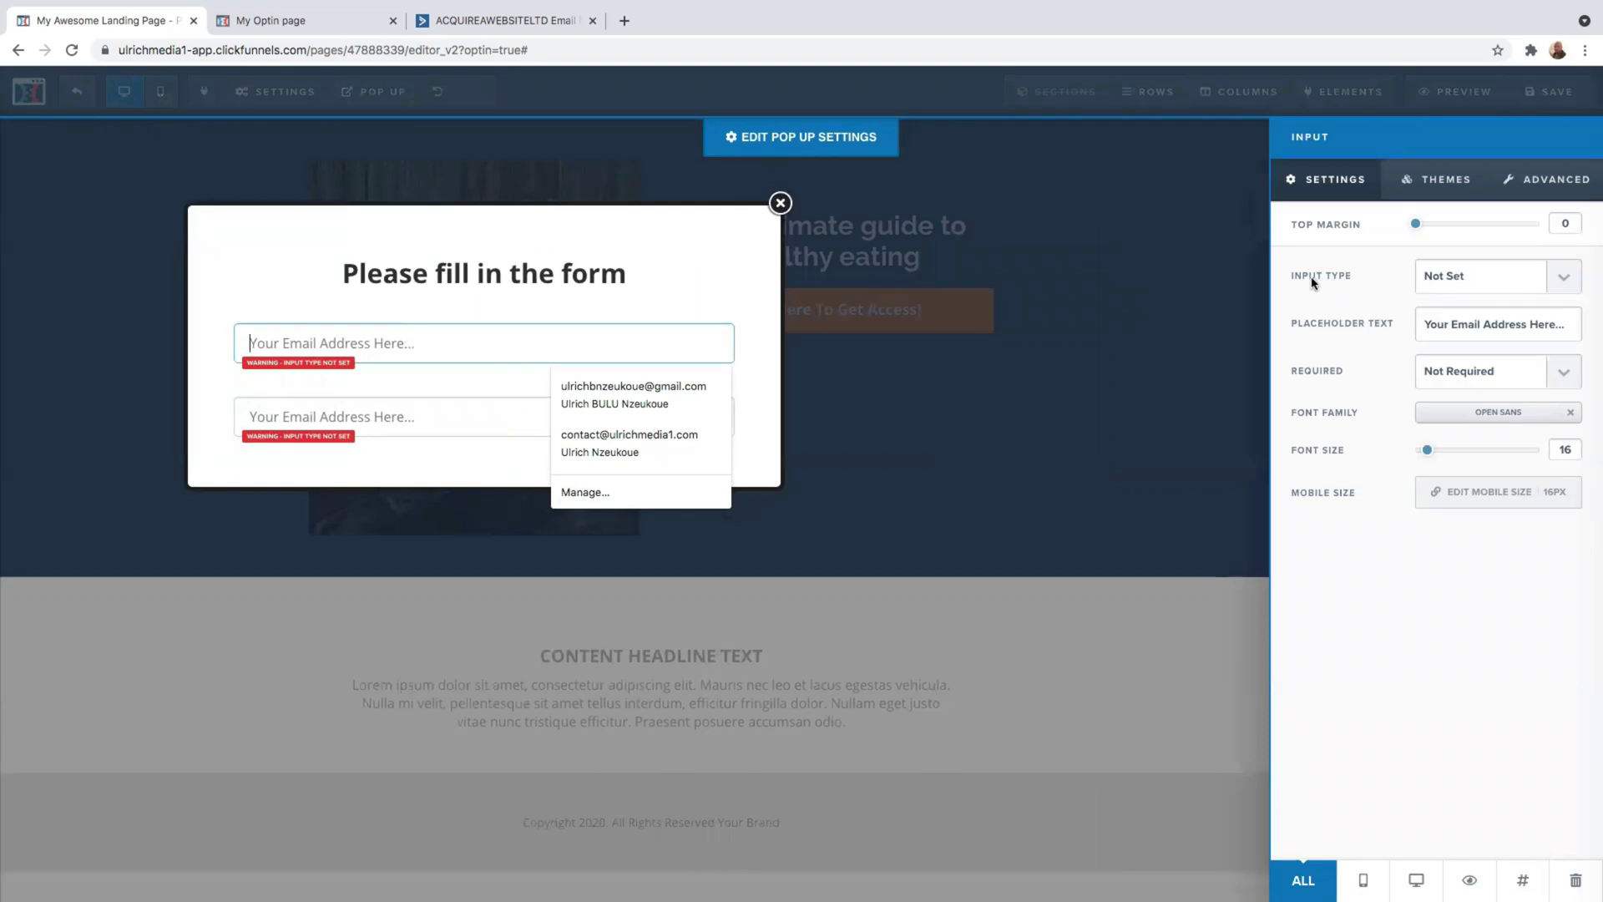
pyautogui.click(1564, 277)
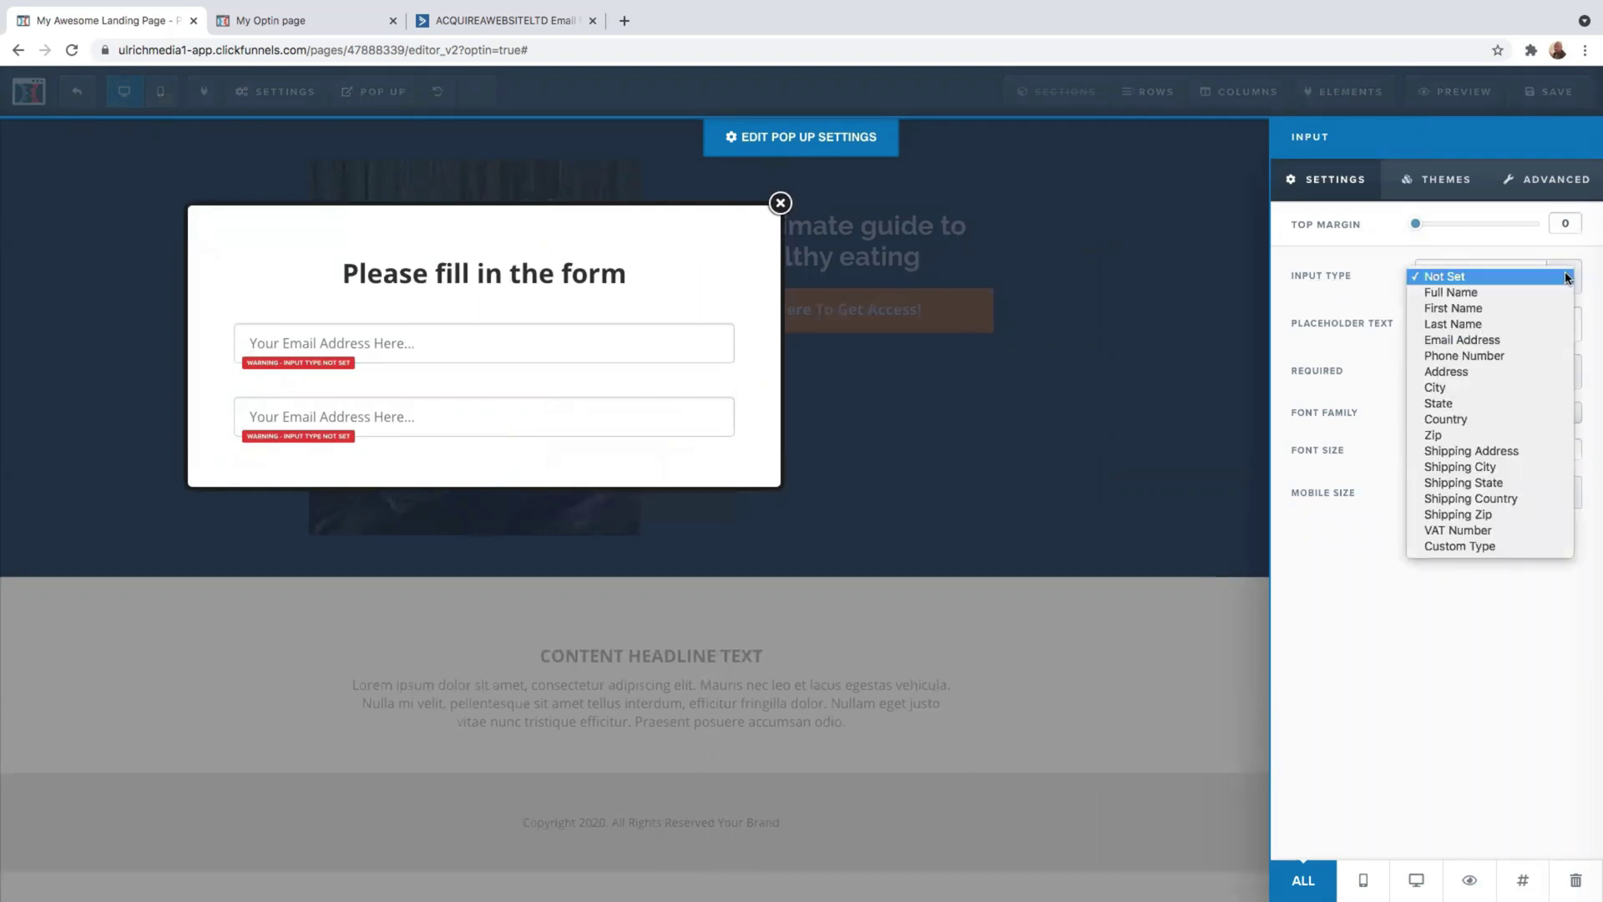
pyautogui.click(1473, 310)
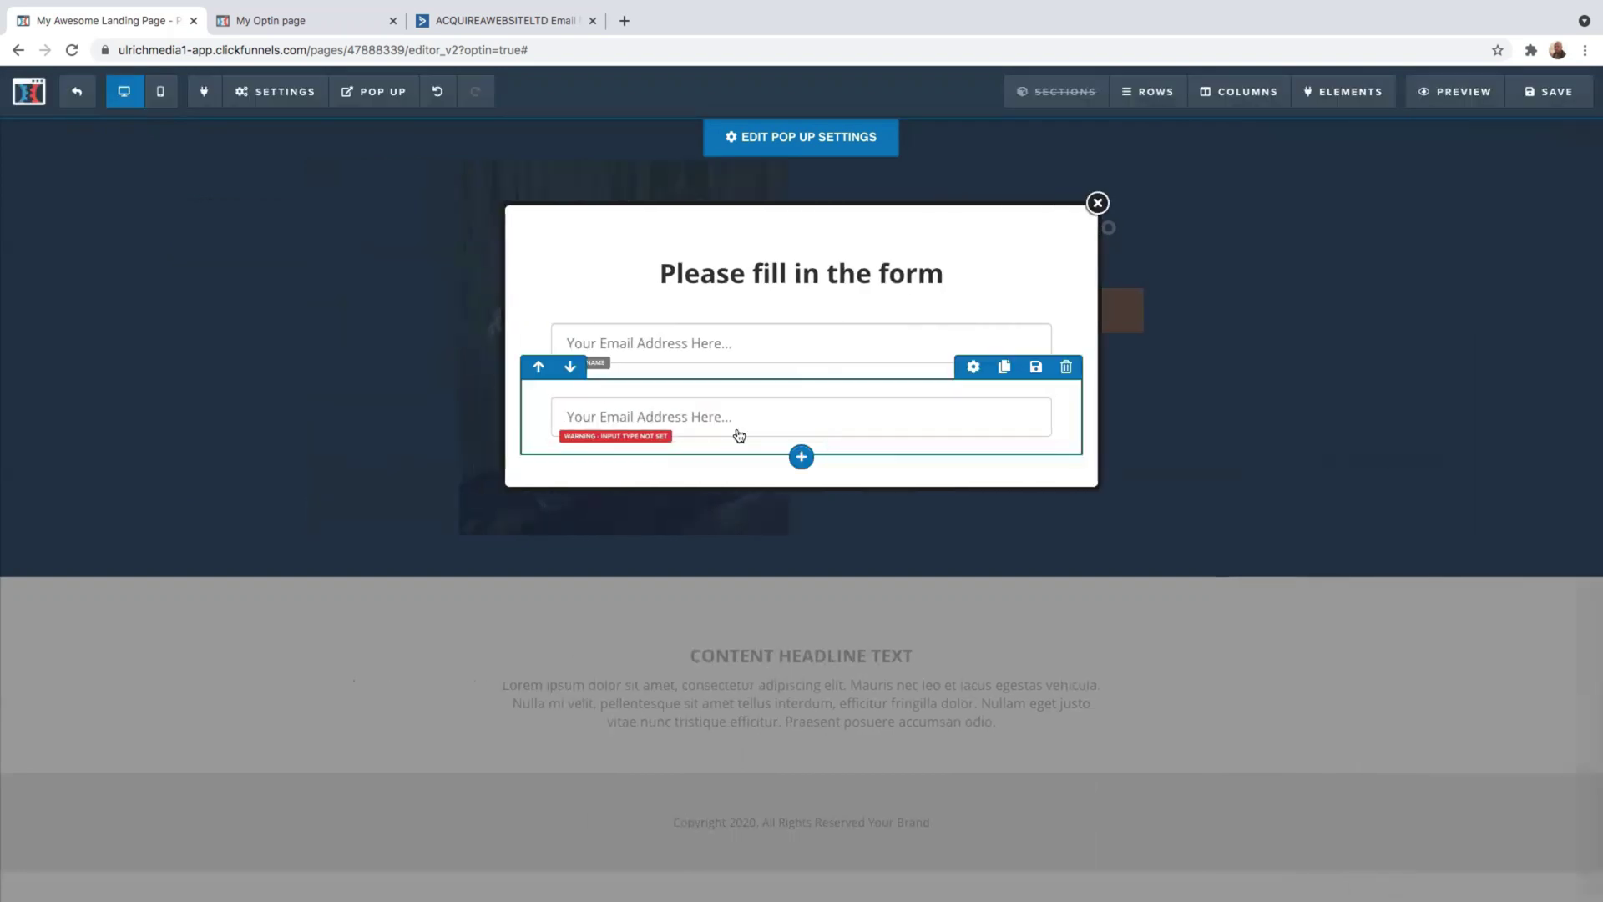
# - Set the input type of the pop-up's lower input field to Email Address
pyautogui.click(687, 426)
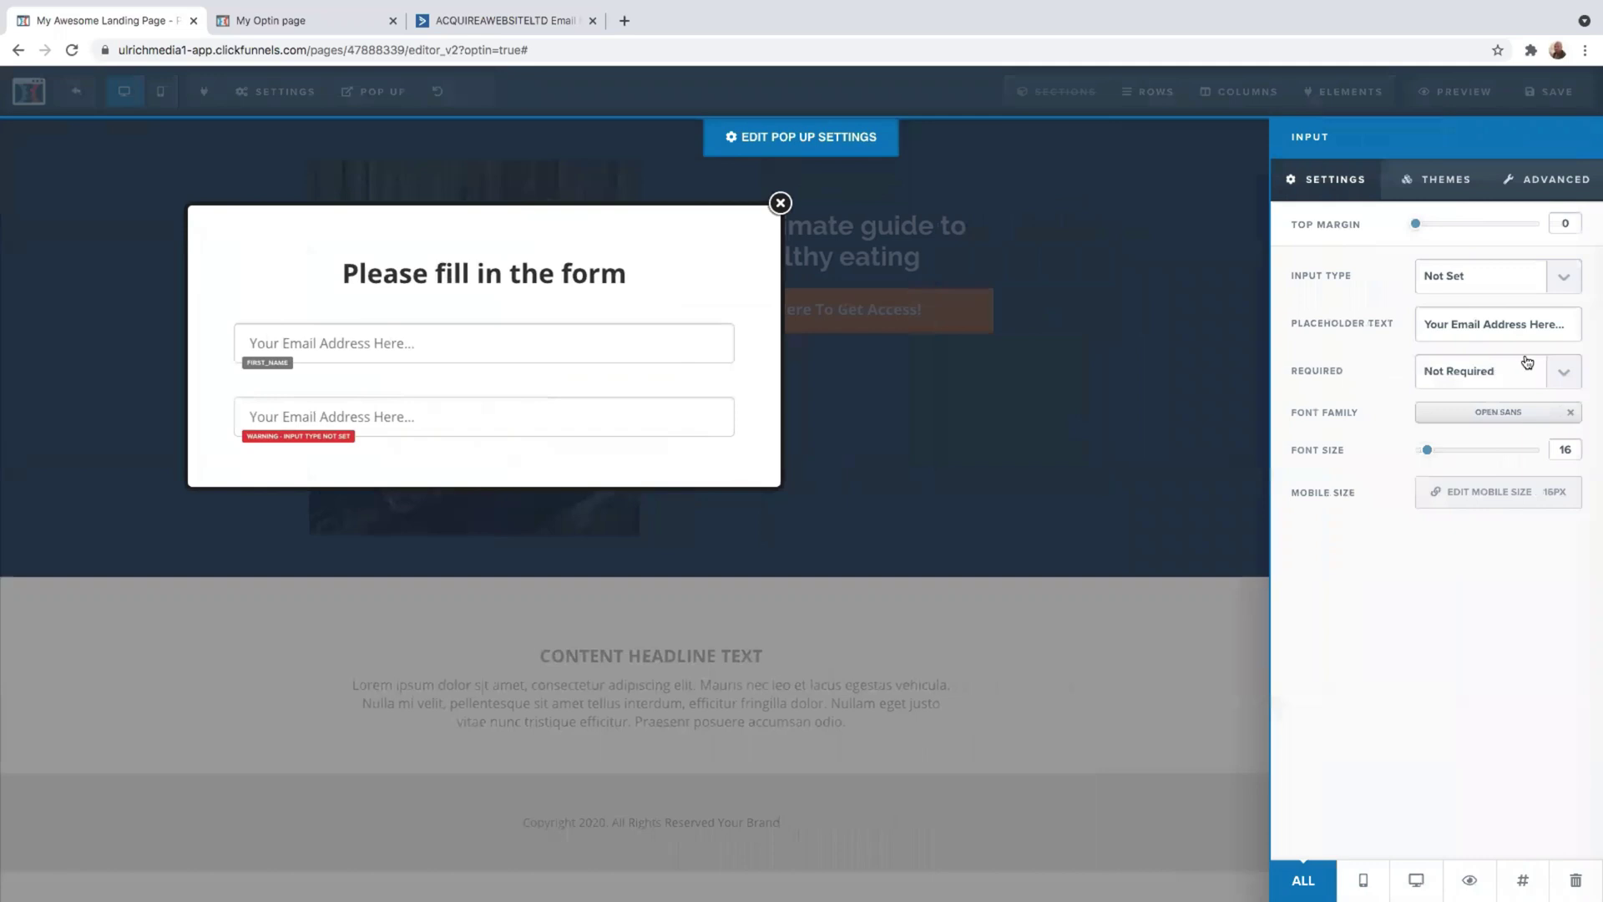
pyautogui.click(1555, 294)
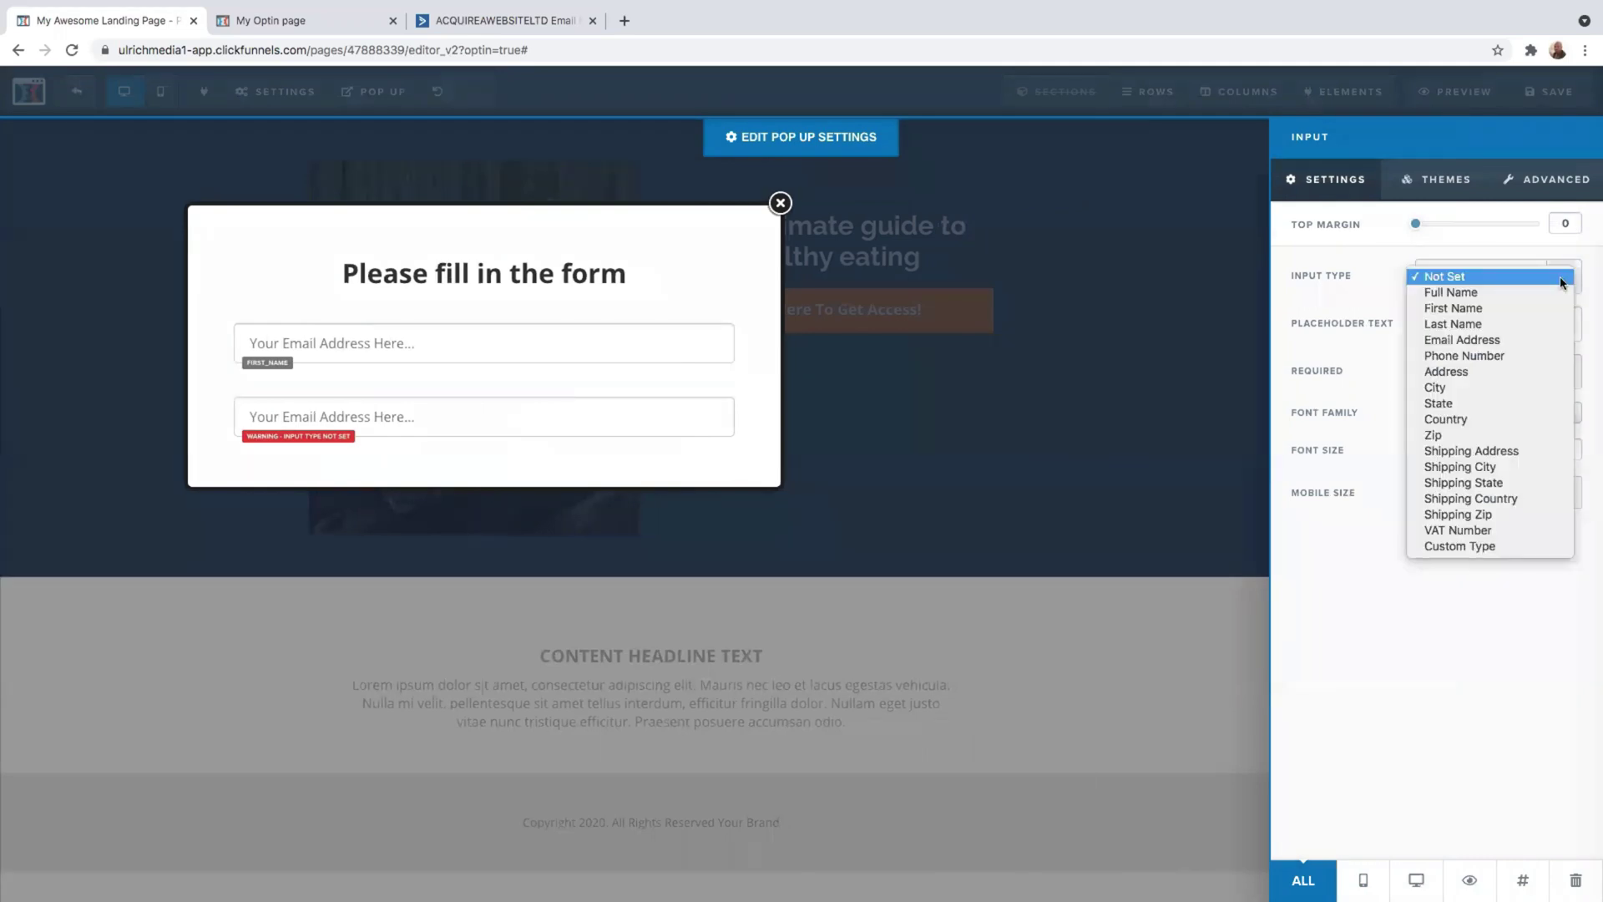
pyautogui.click(1473, 341)
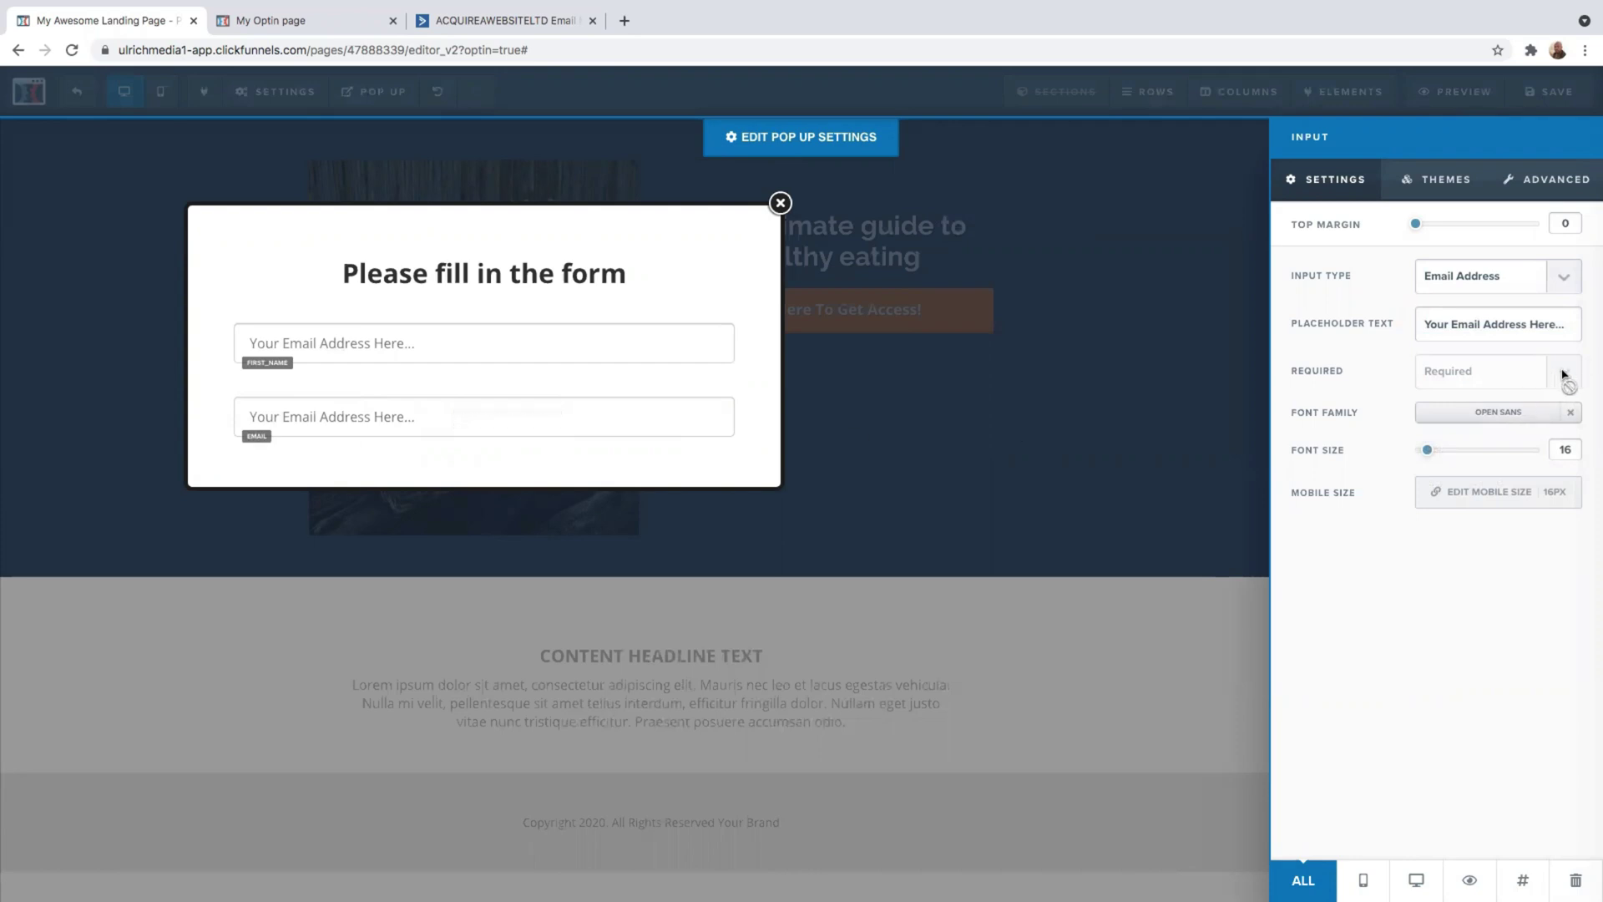
# - Make the first name field in the pop-up required and close its settings
pyautogui.click(451, 354)
pyautogui.click(801, 347)
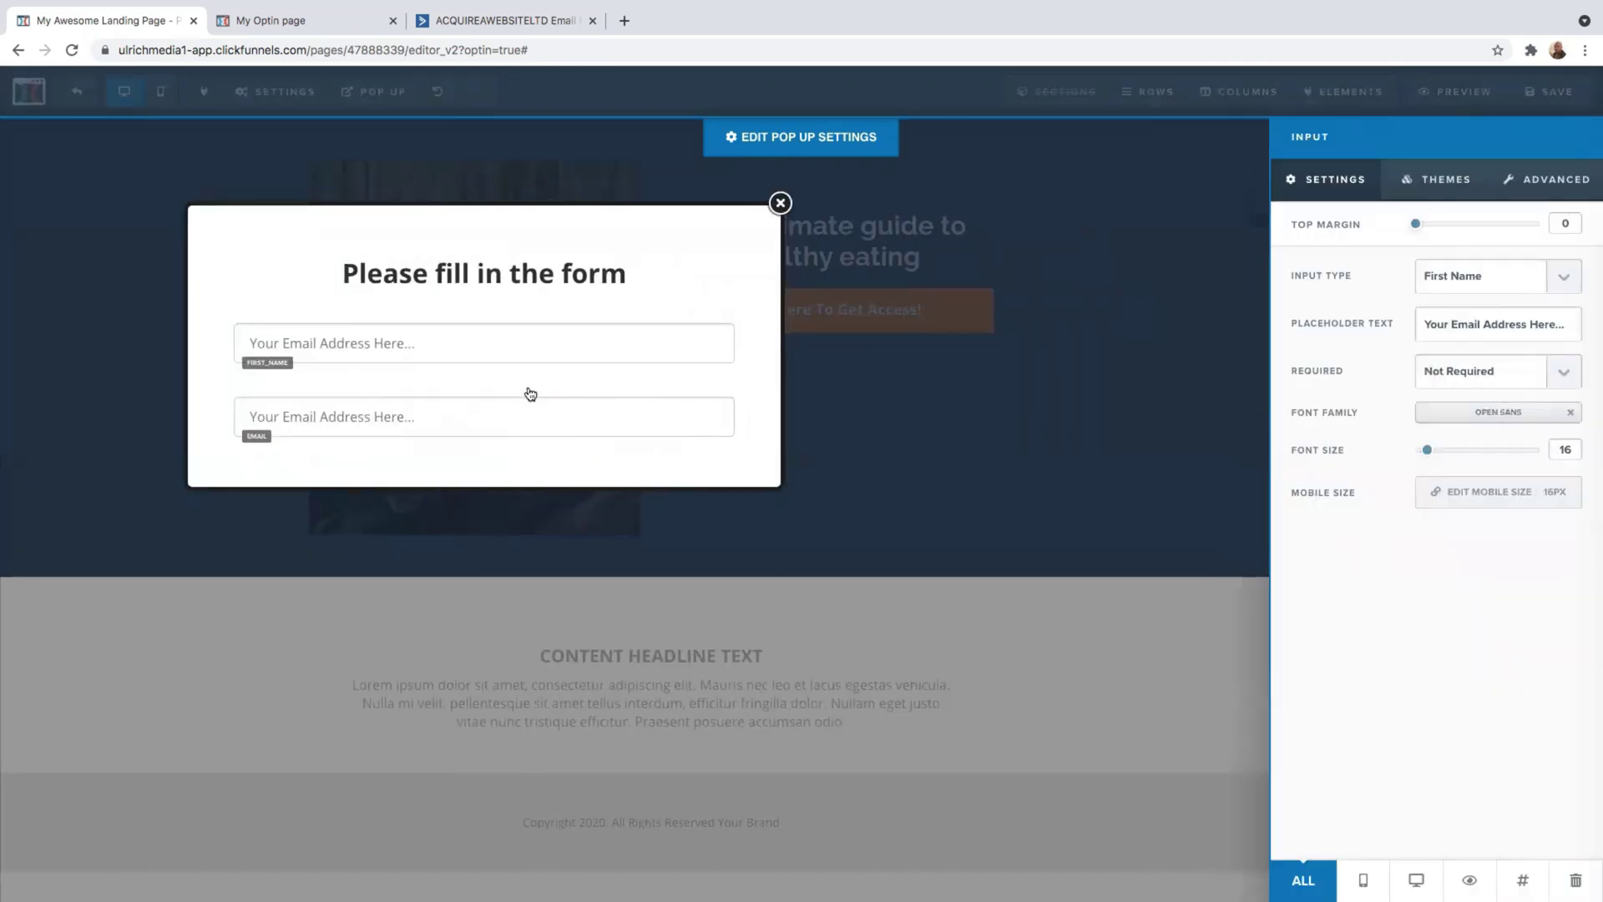
pyautogui.click(1563, 376)
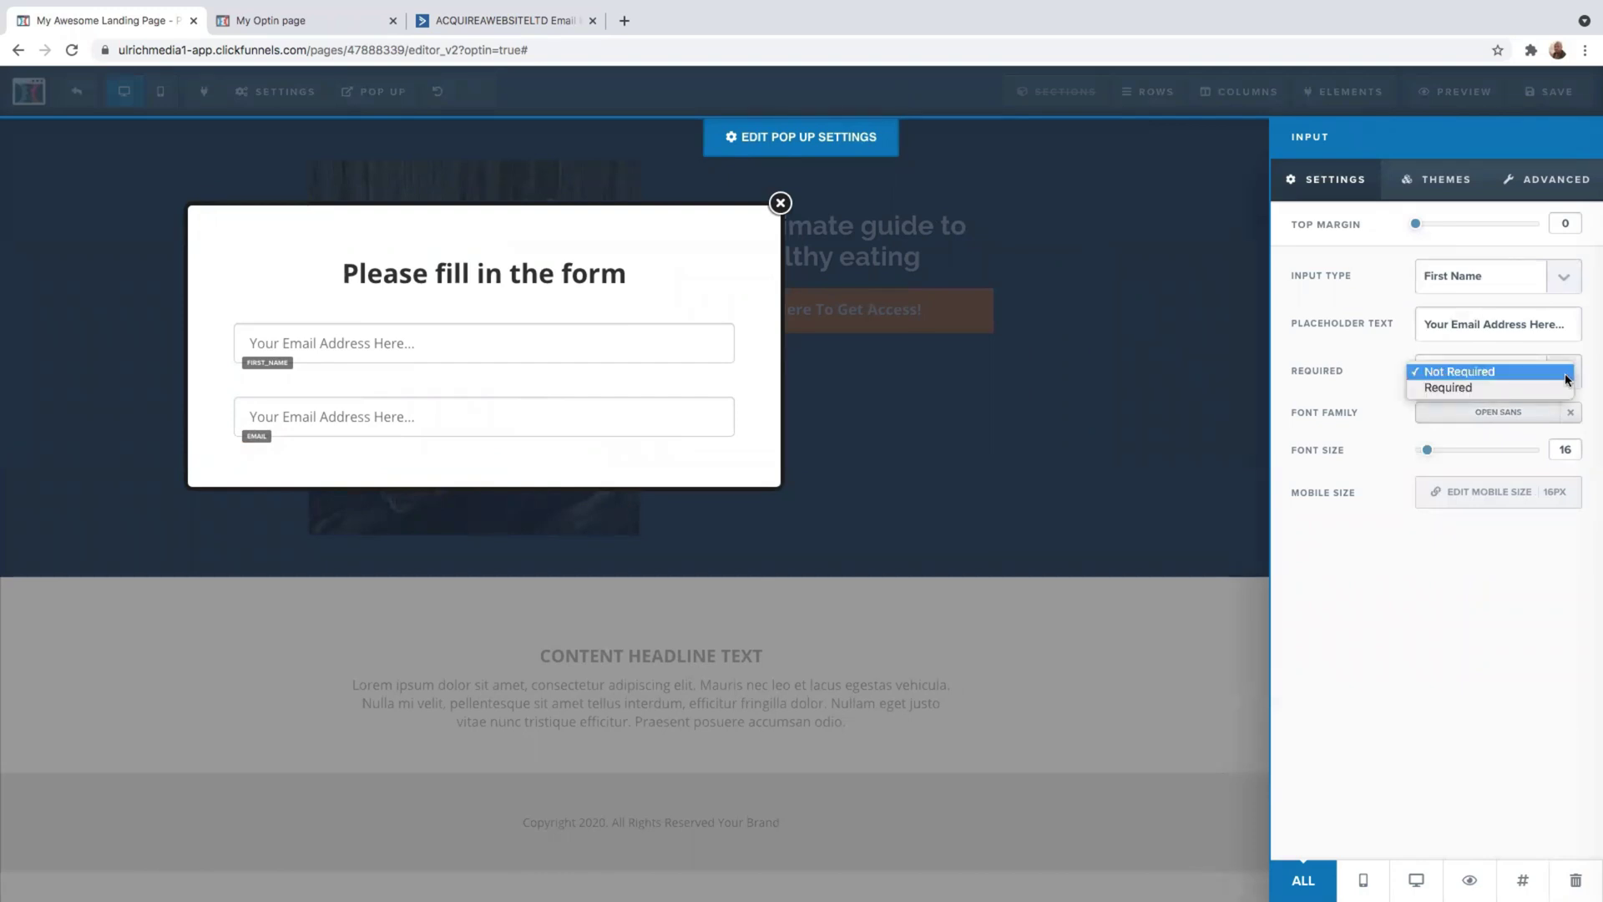
pyautogui.click(1458, 389)
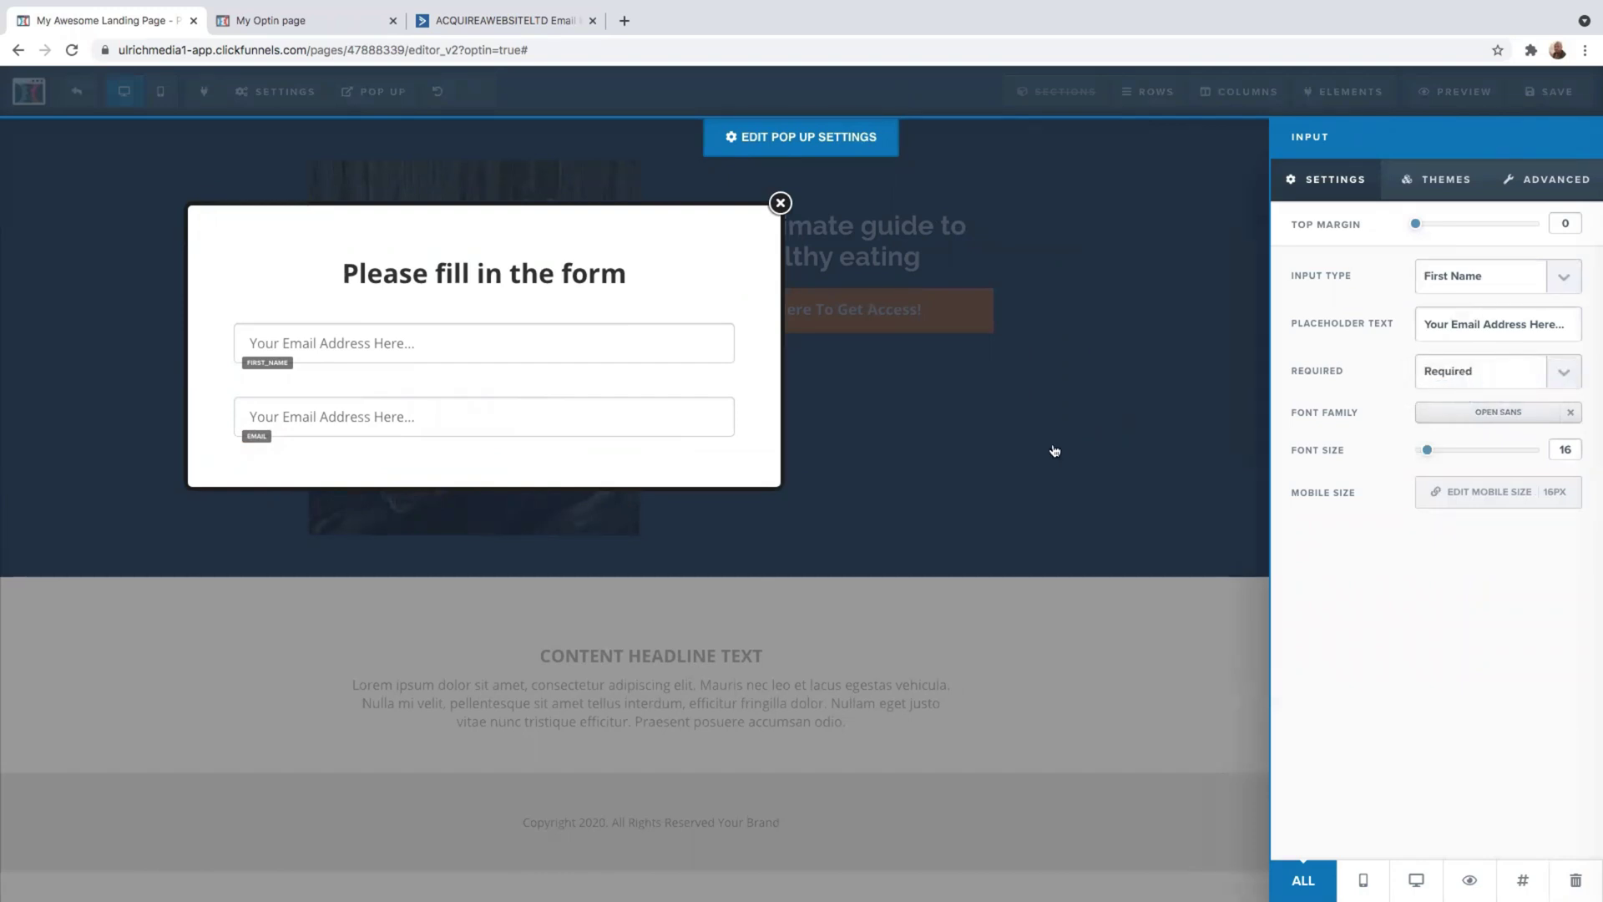
pyautogui.click(1188, 409)
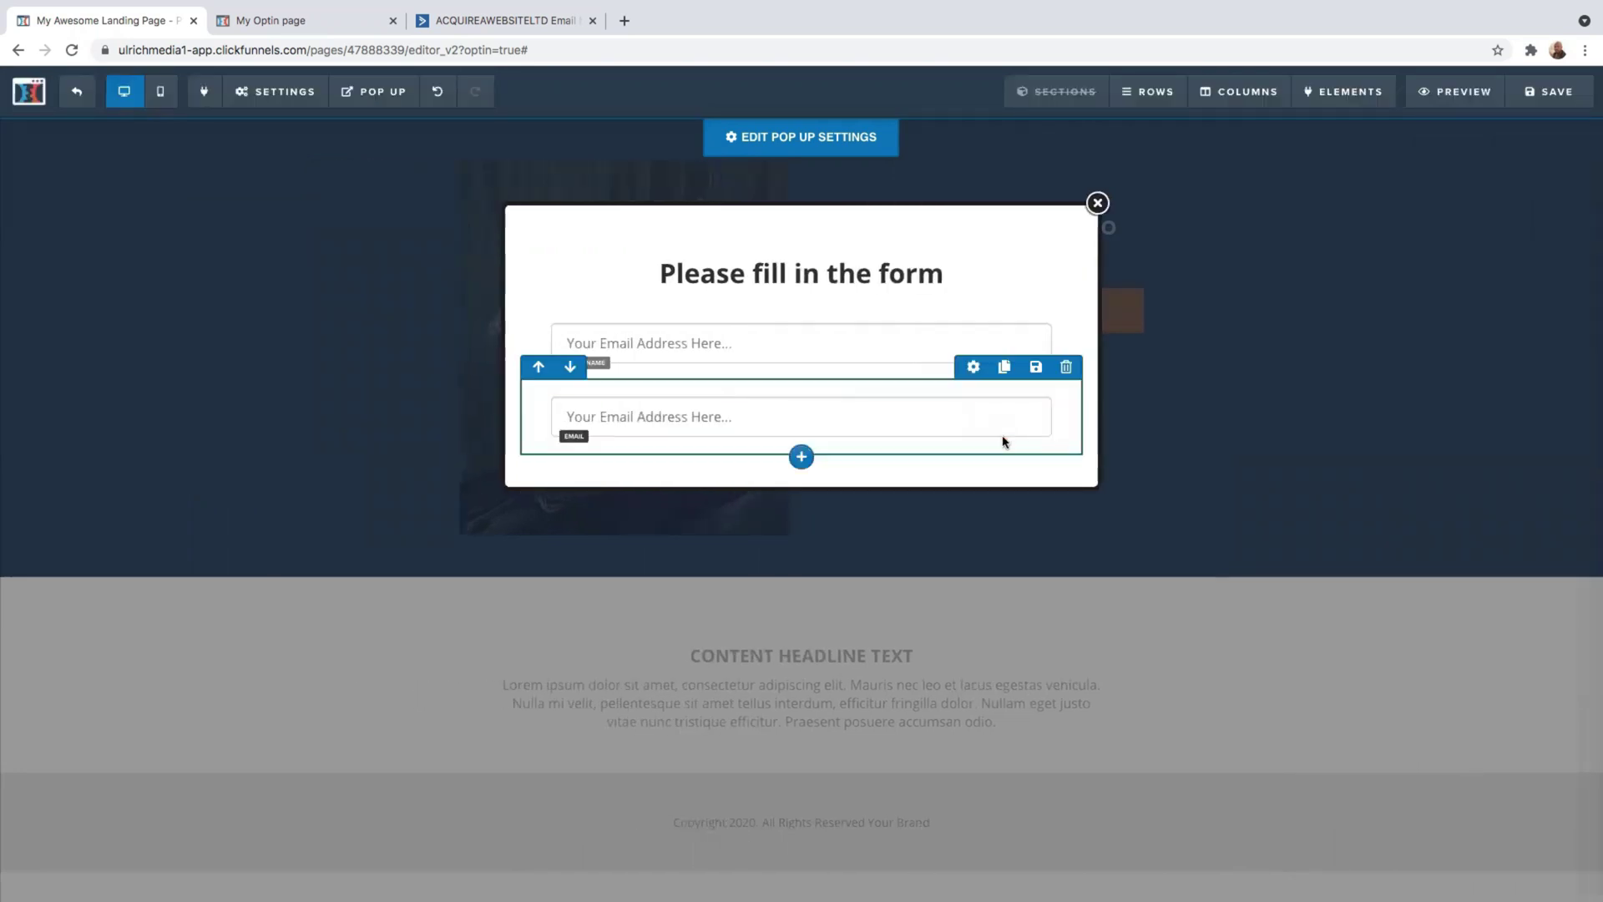
# - Add a one-column row containing a button element below the email field in the pop-up
pyautogui.click(801, 454)
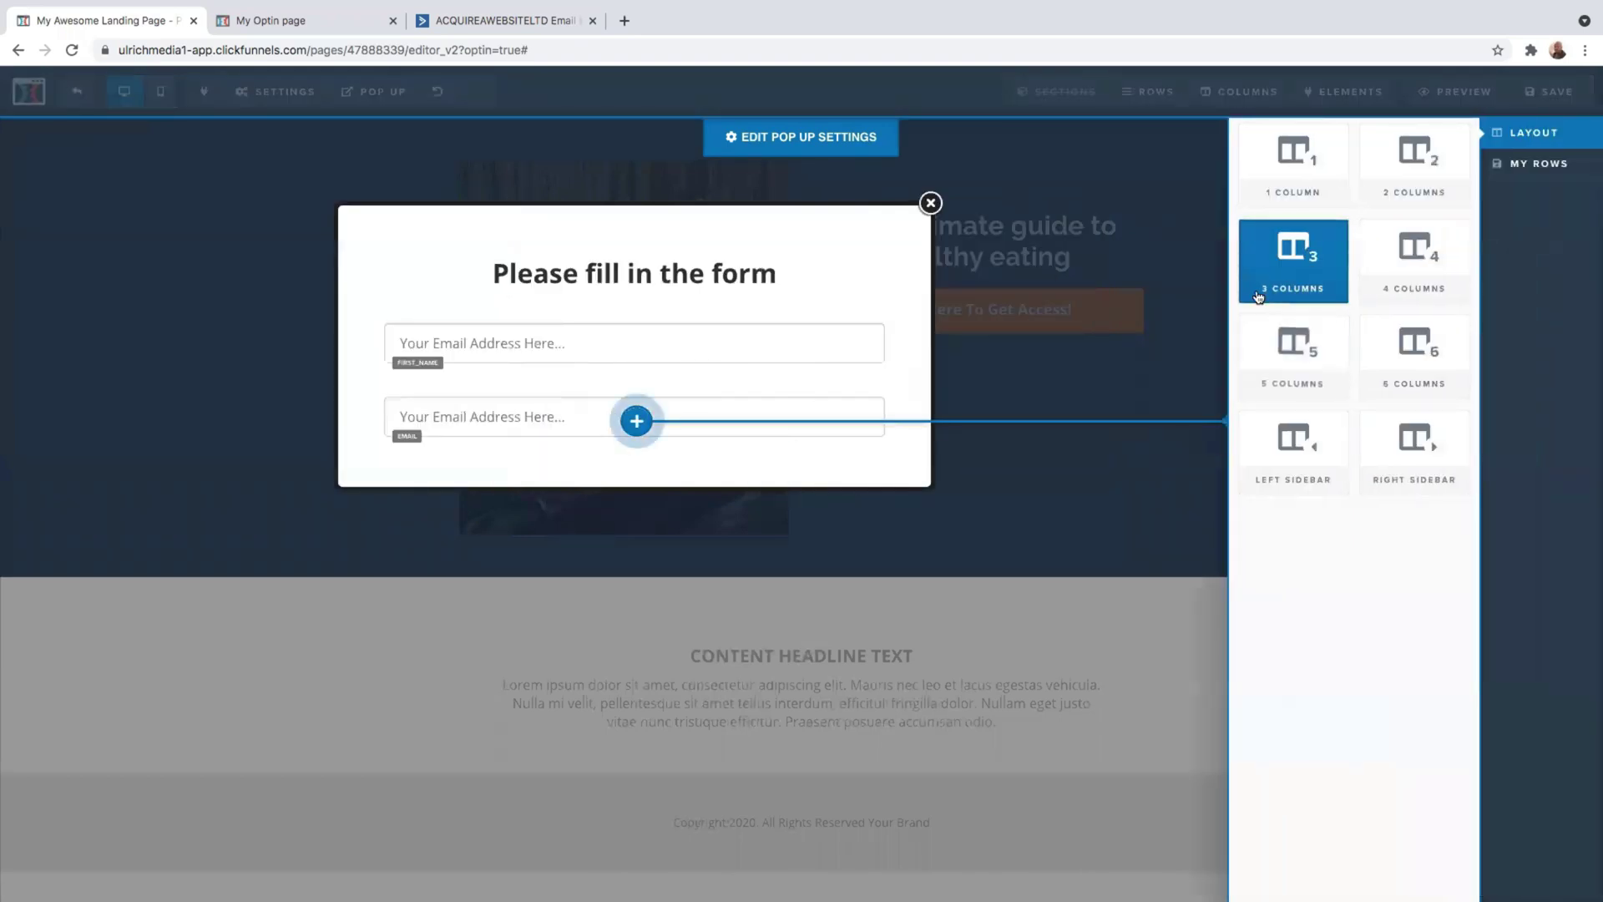
pyautogui.click(1293, 160)
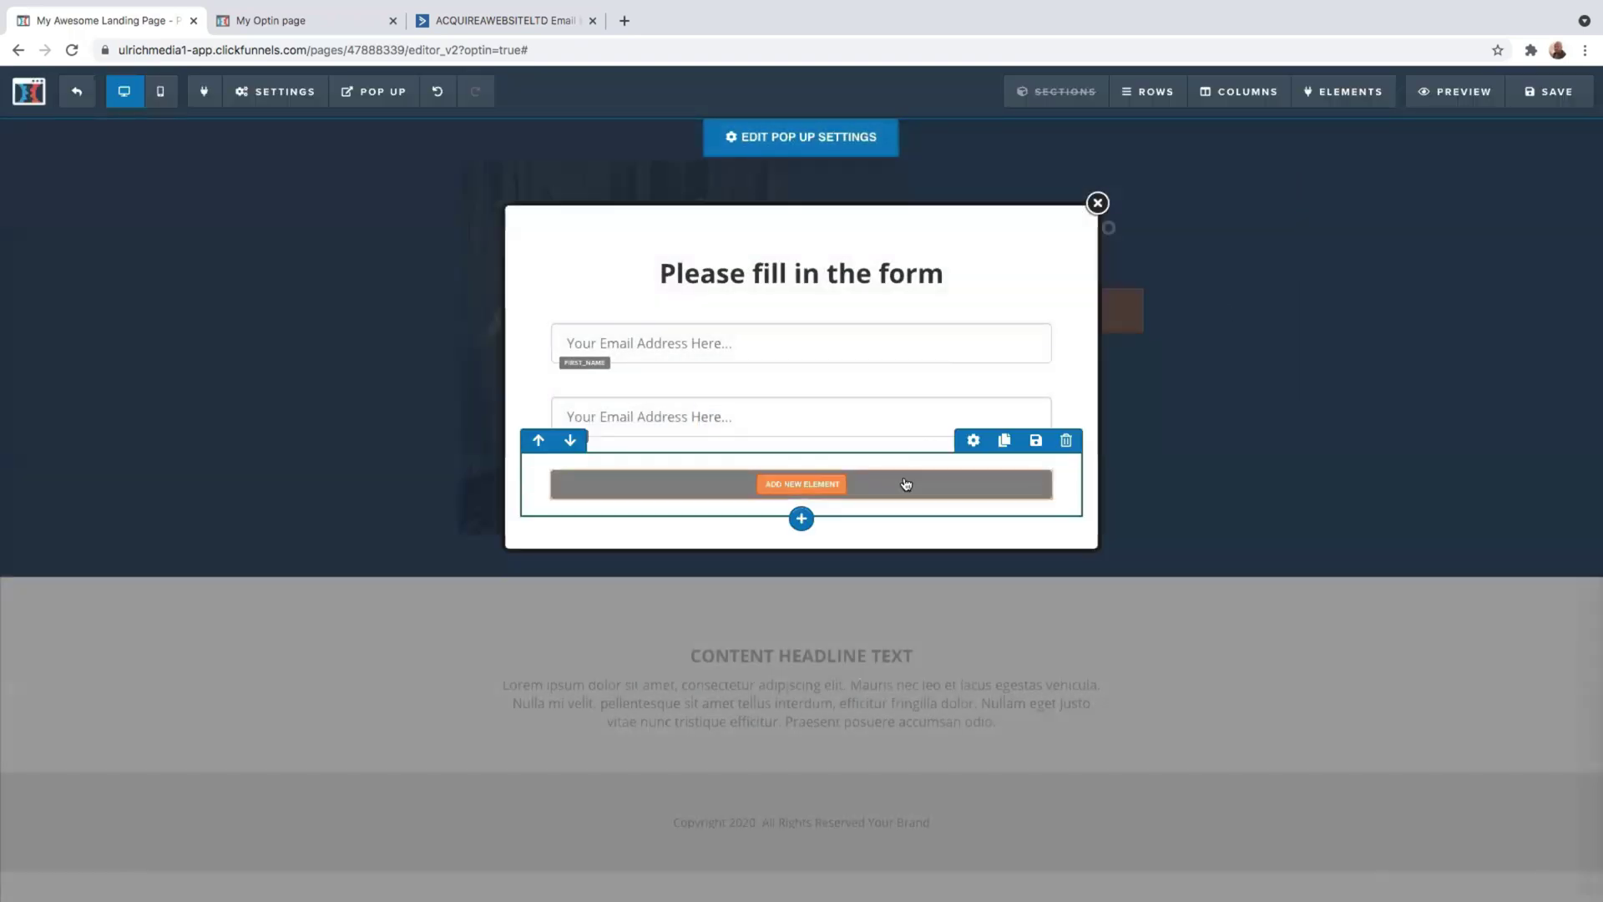
pyautogui.click(814, 484)
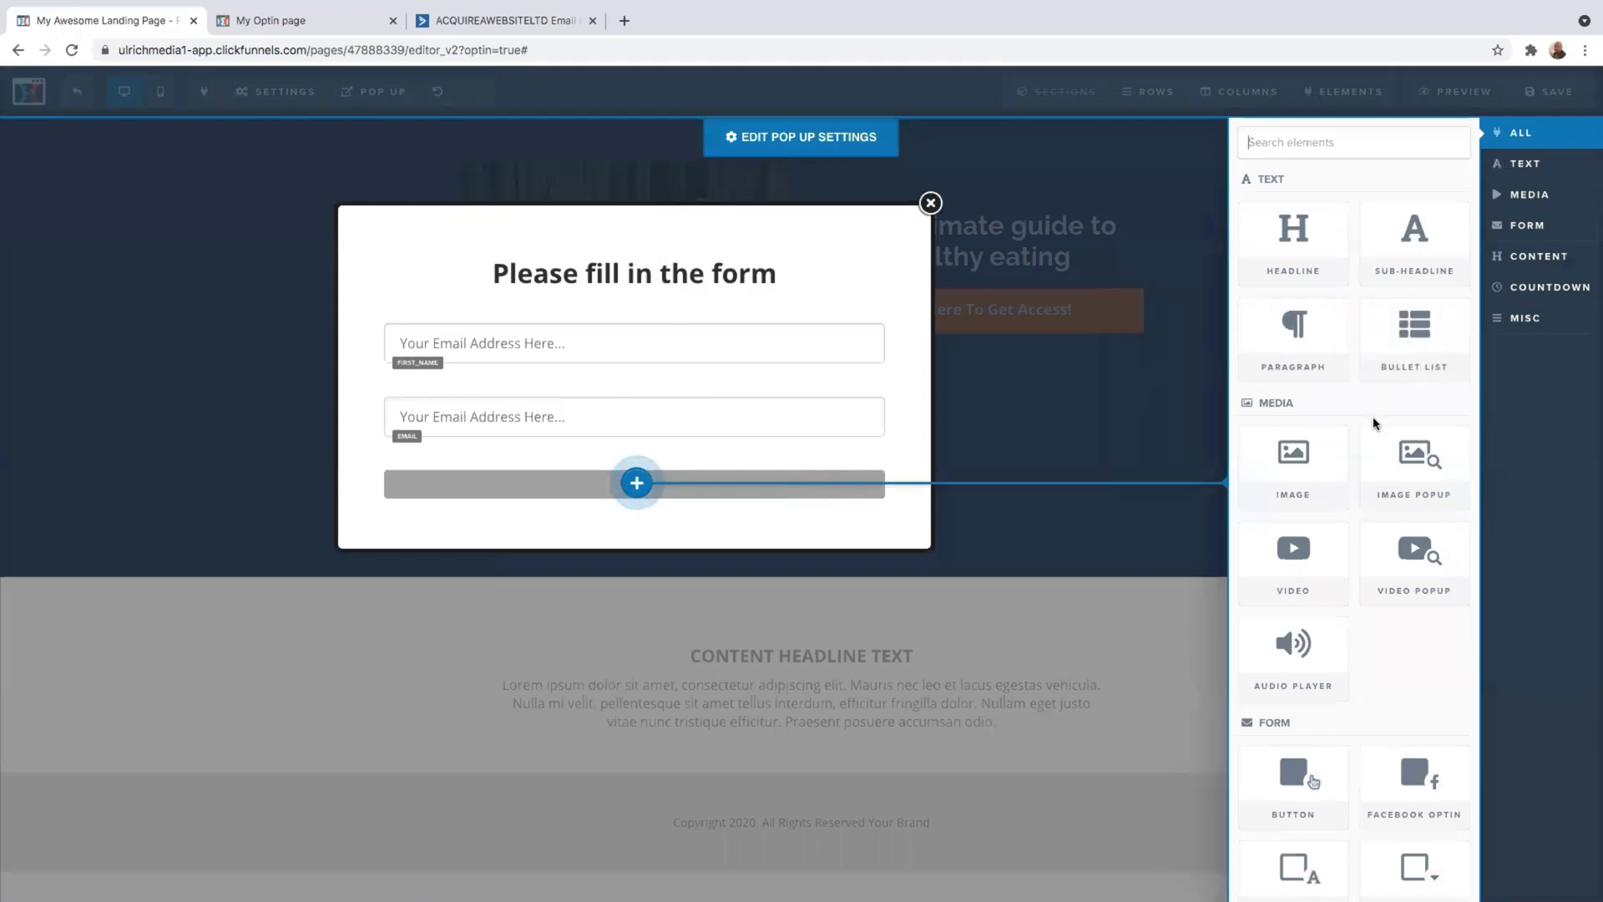
pyautogui.click(1290, 776)
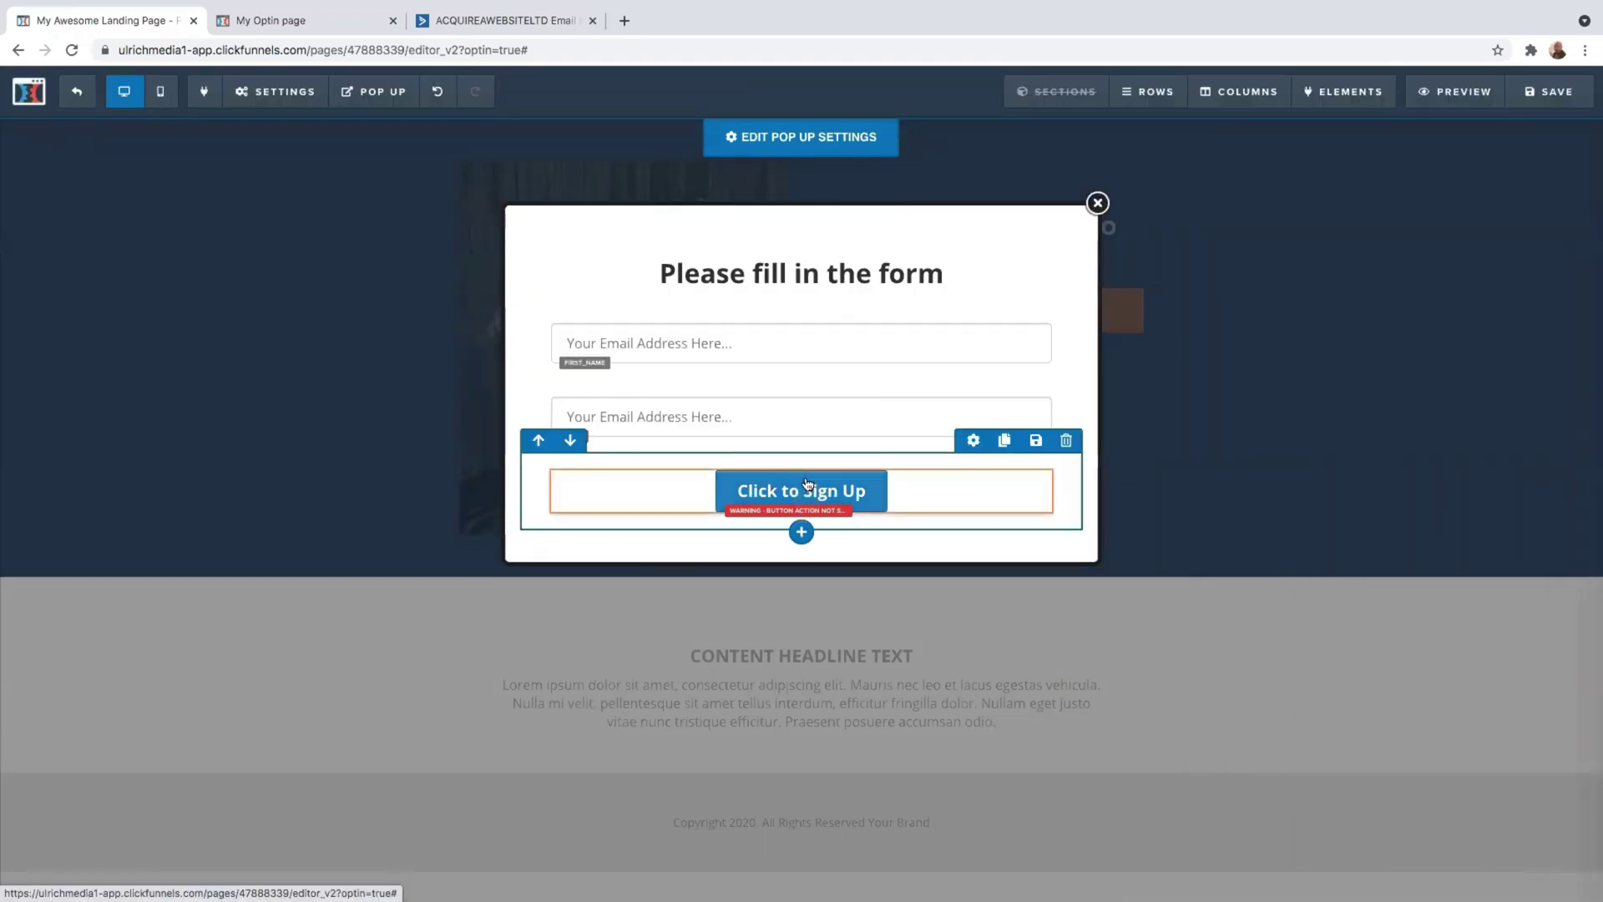
# - Change the pop-up button's text to "Yes I want it" and open its action settings
pyautogui.click(803, 494)
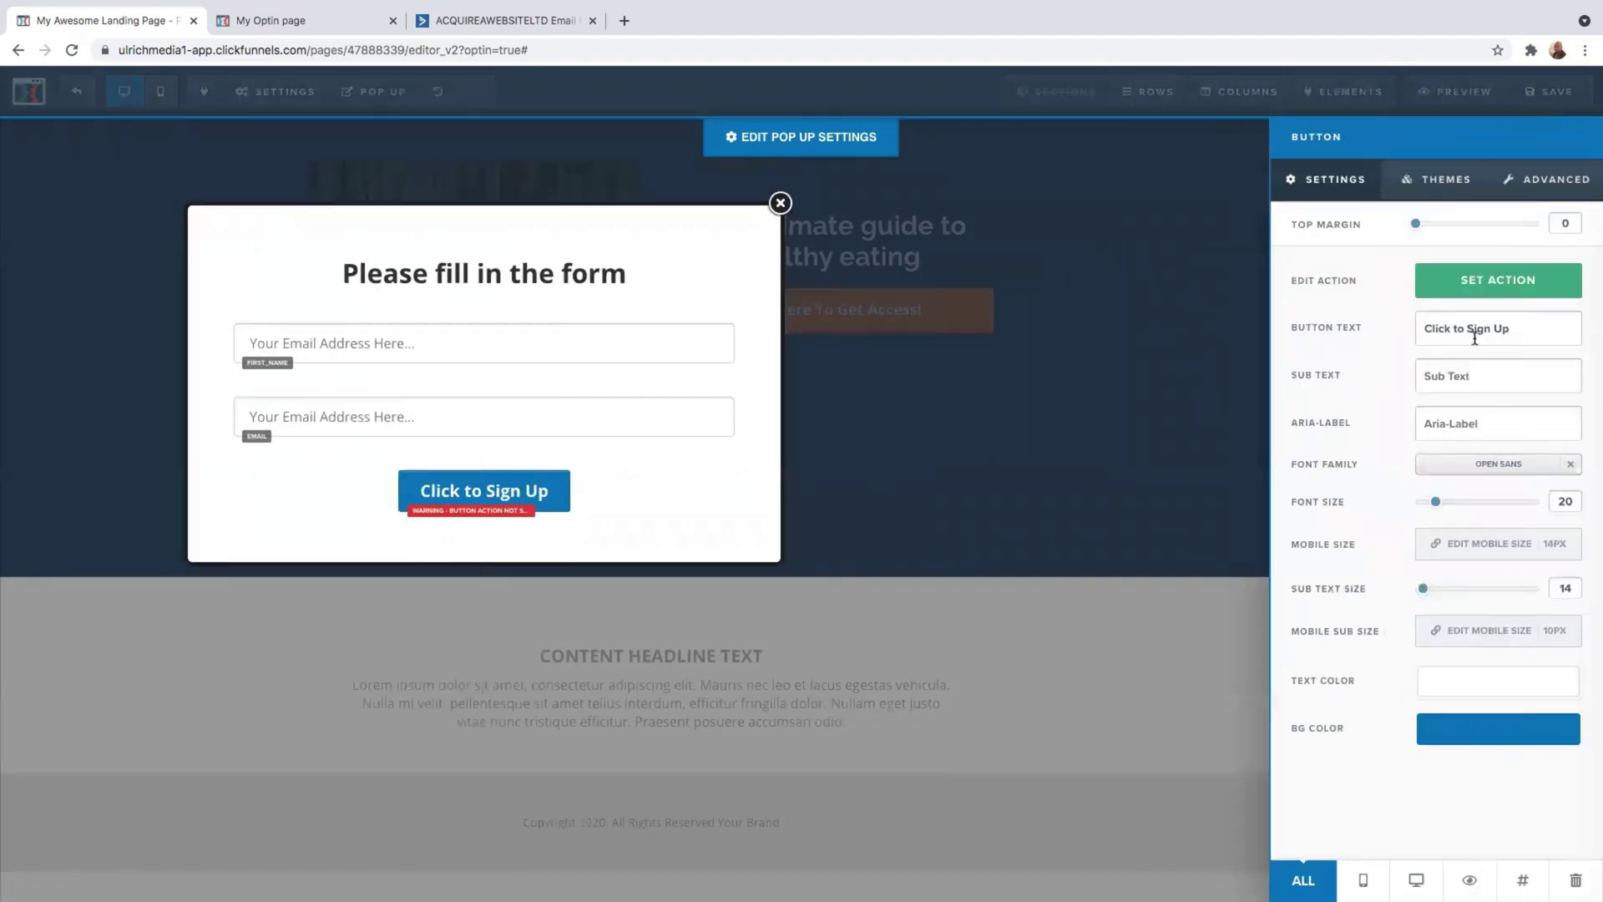
pyautogui.tripleClick(1517, 328)
pyautogui.write('Yes I want it')
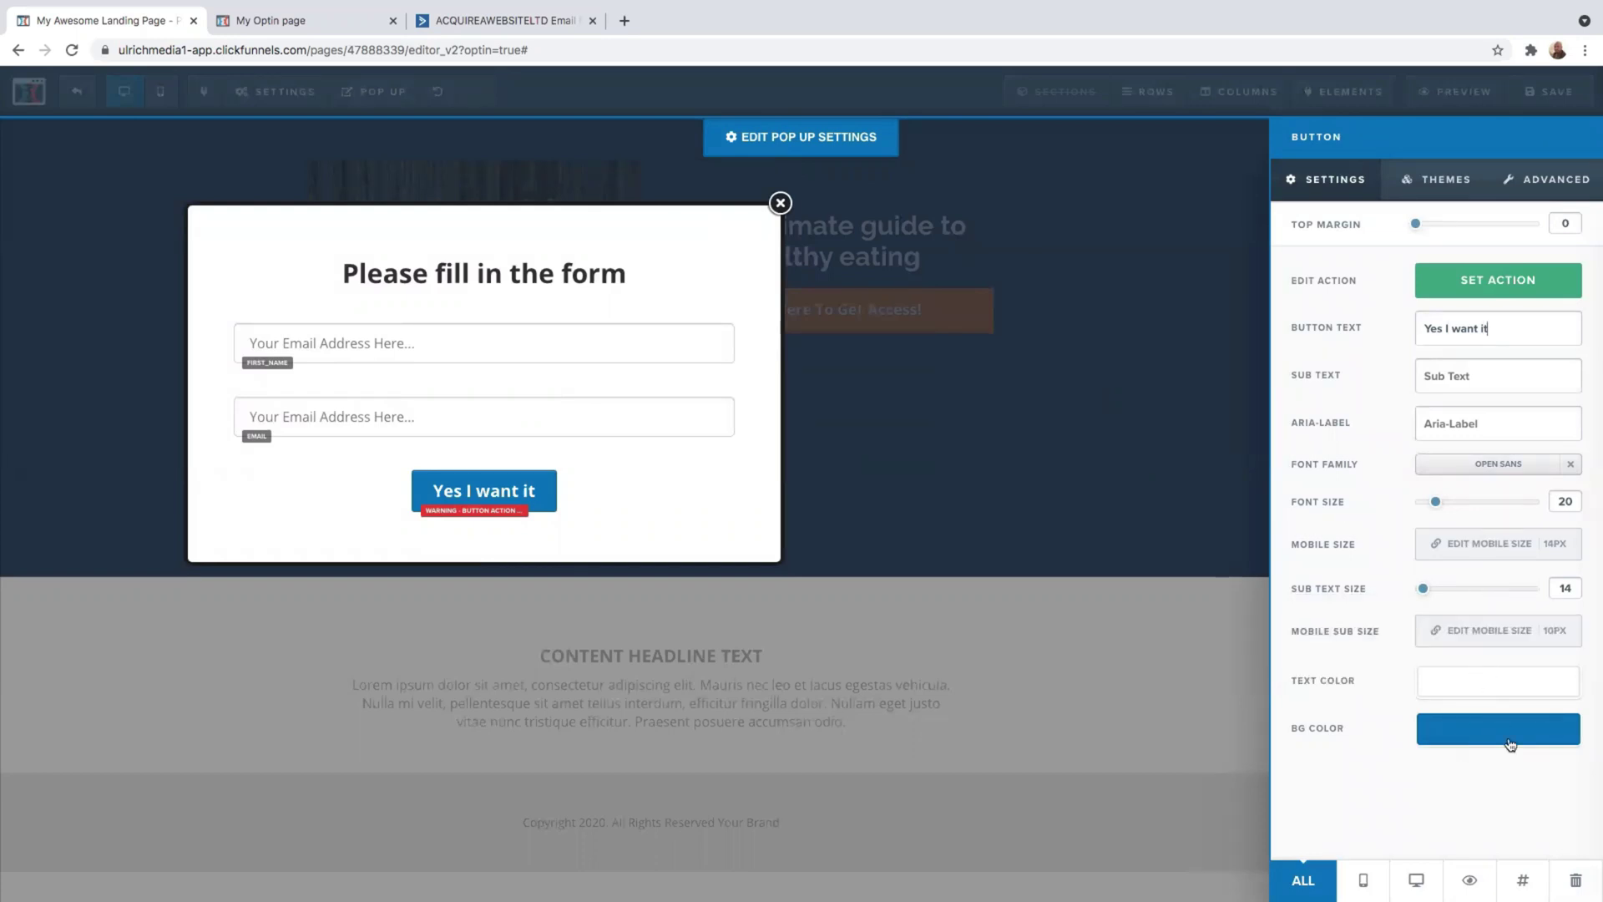
pyautogui.click(1494, 739)
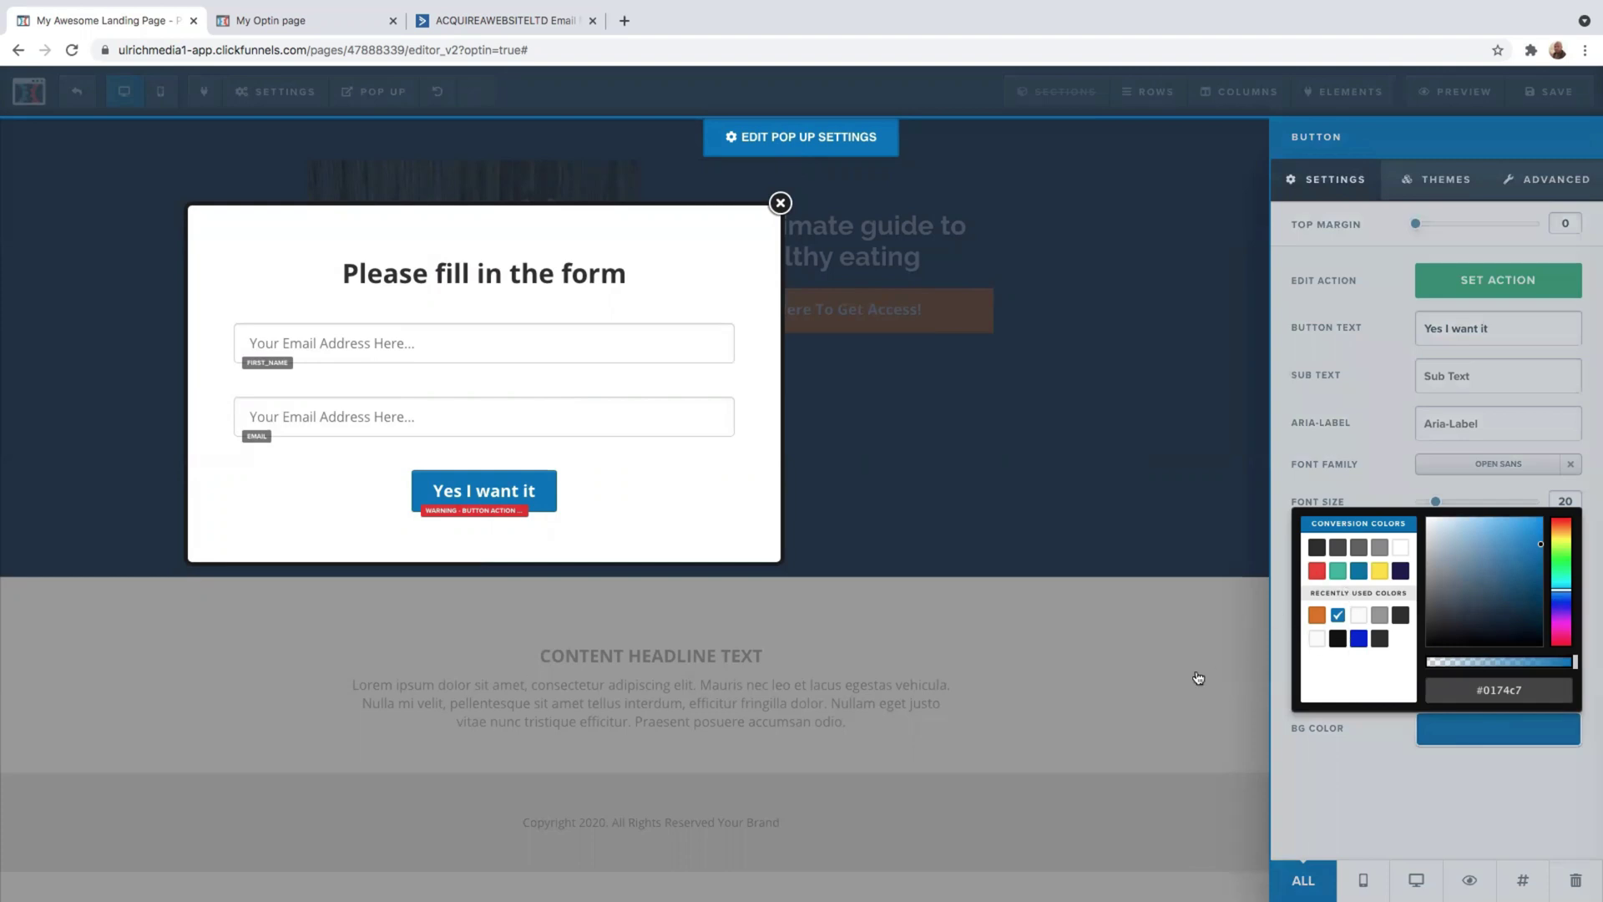
pyautogui.click(1382, 432)
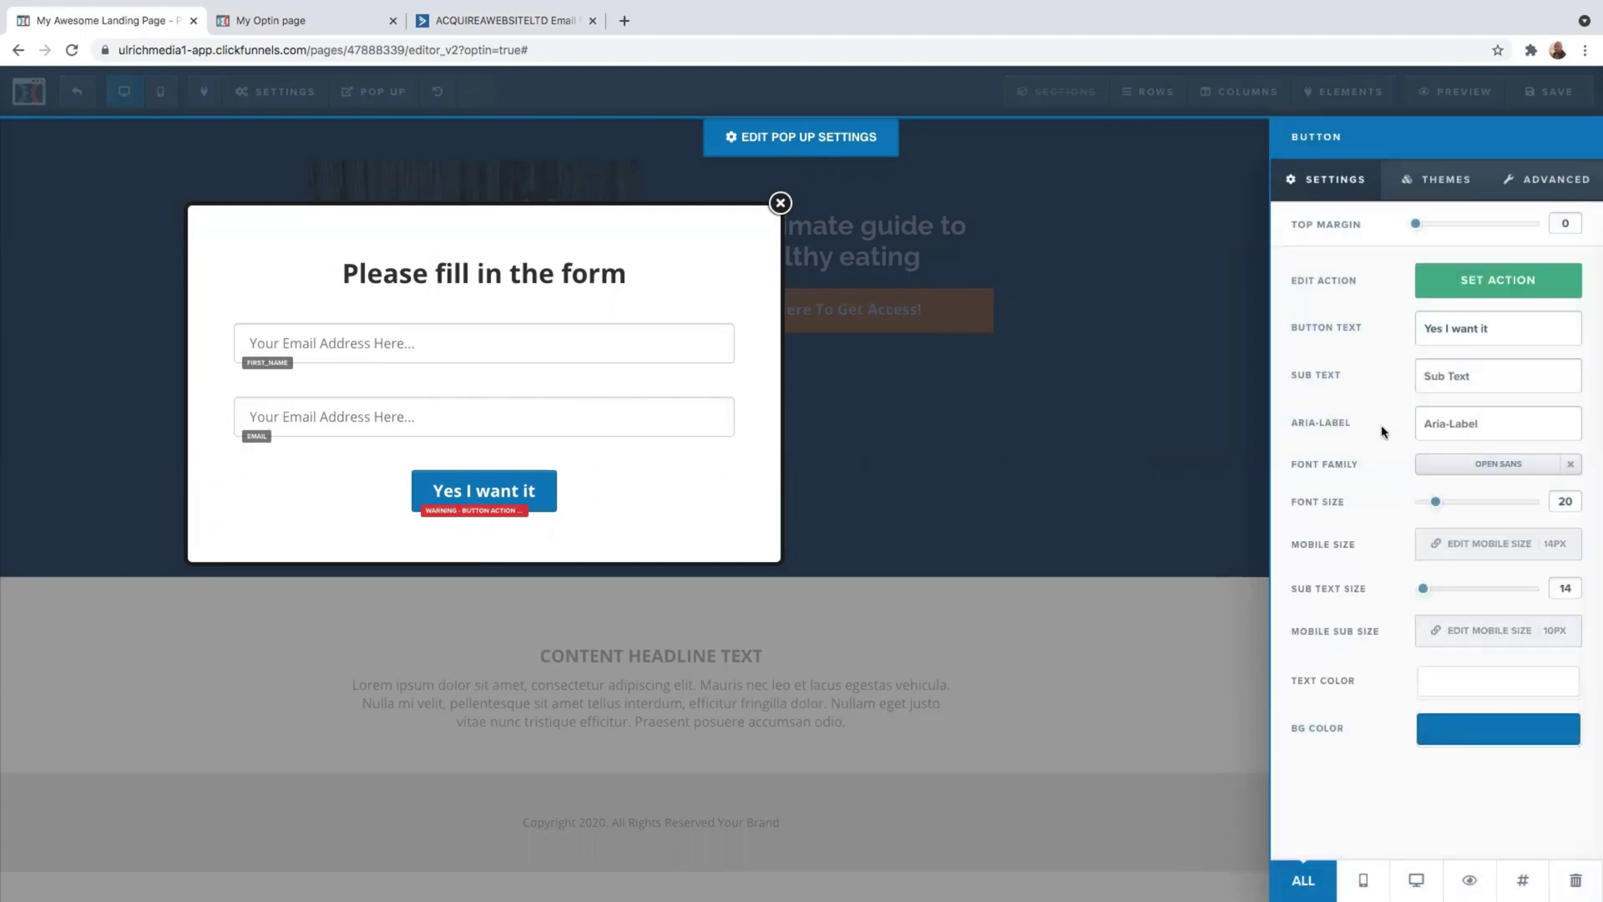
pyautogui.click(1485, 288)
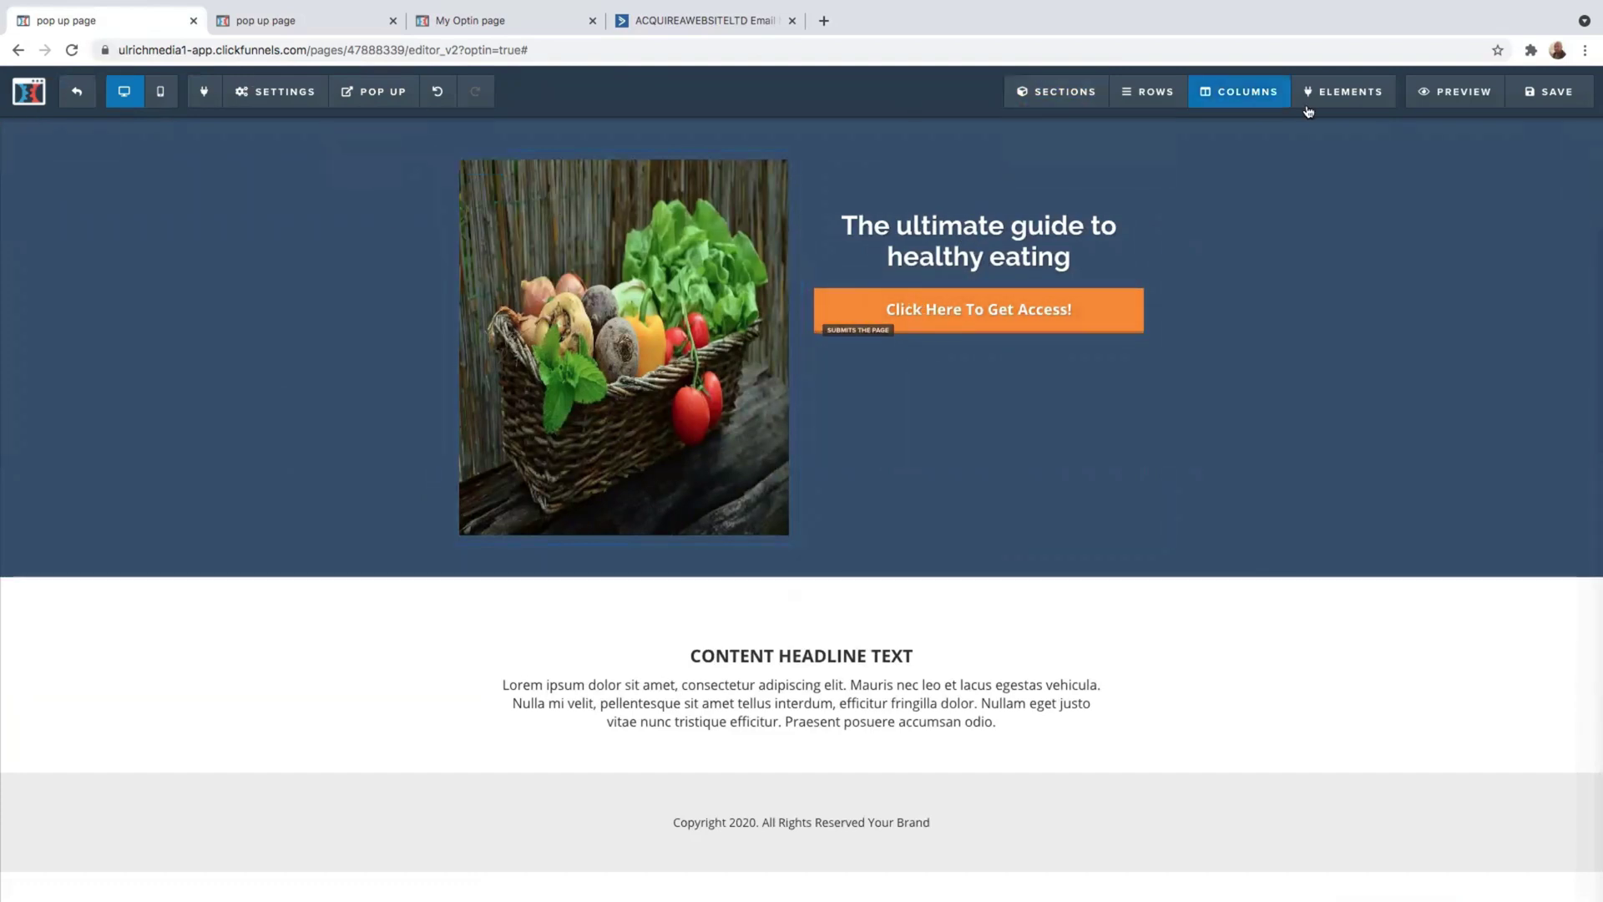
# - Set the action of the orange "Click Here To Get Access!" button to Open The Pop Up and save the page
pyautogui.click(939, 314)
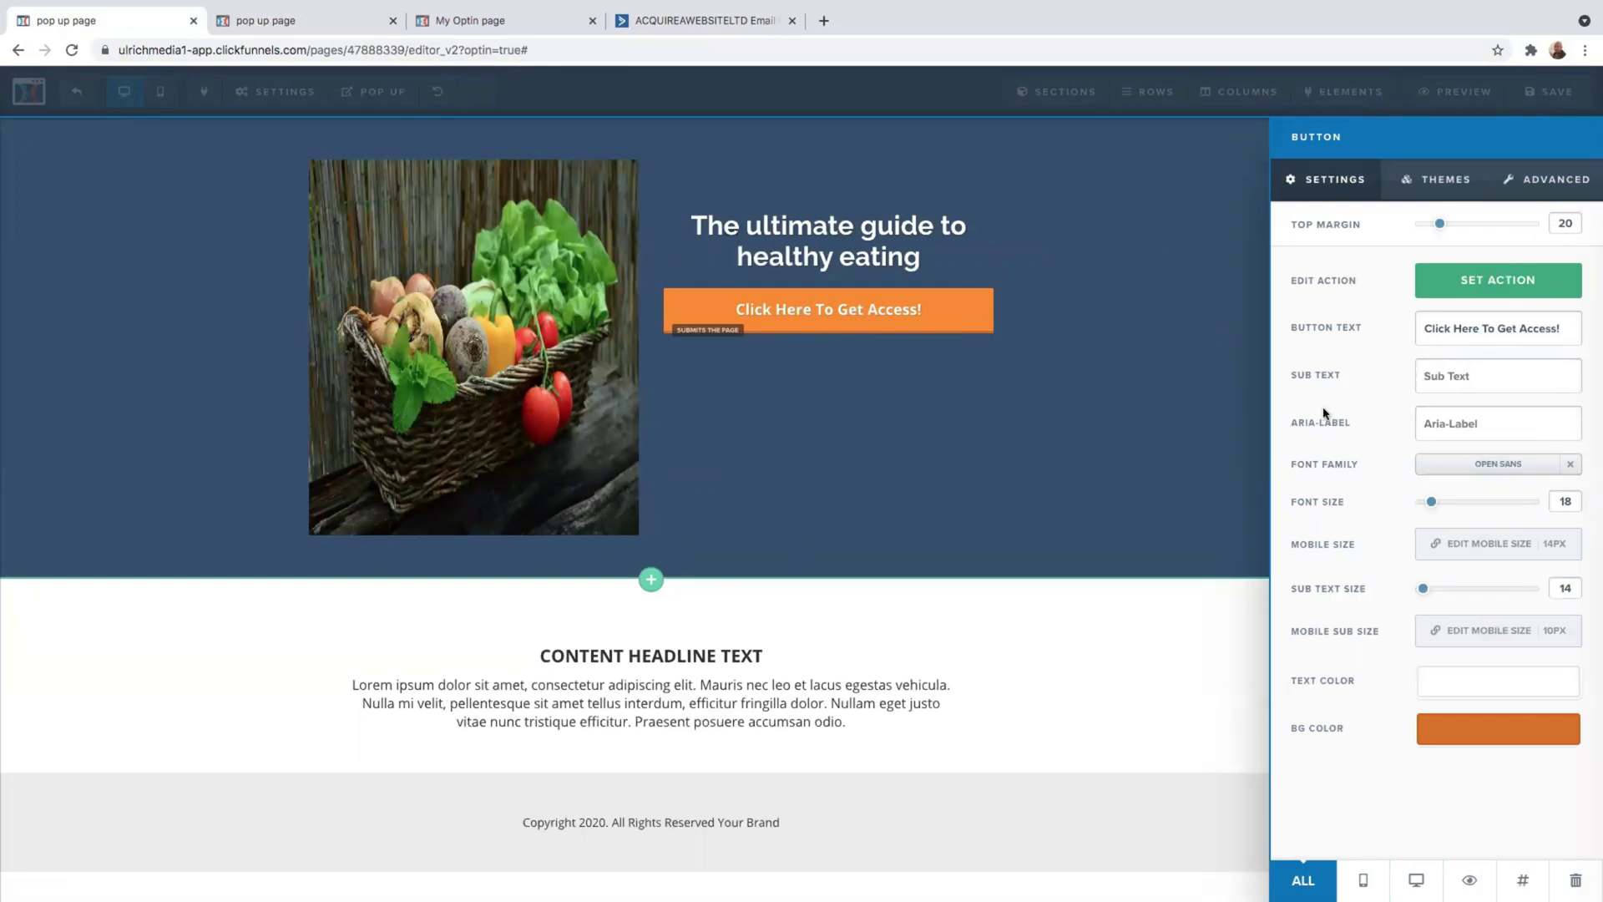
pyautogui.click(1498, 284)
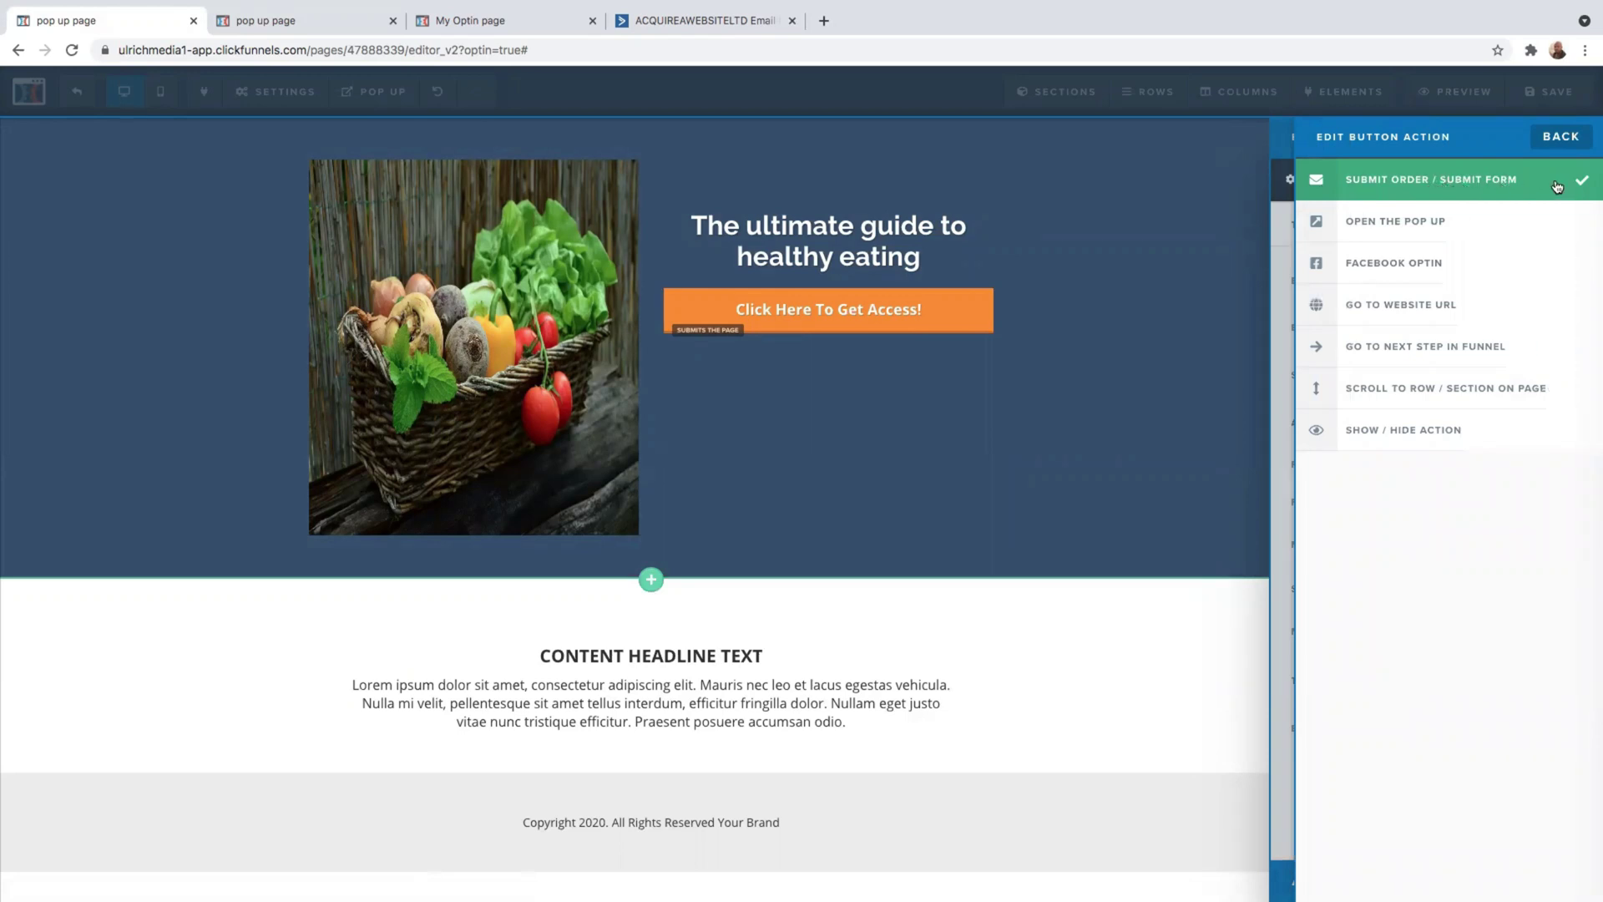
pyautogui.click(1399, 234)
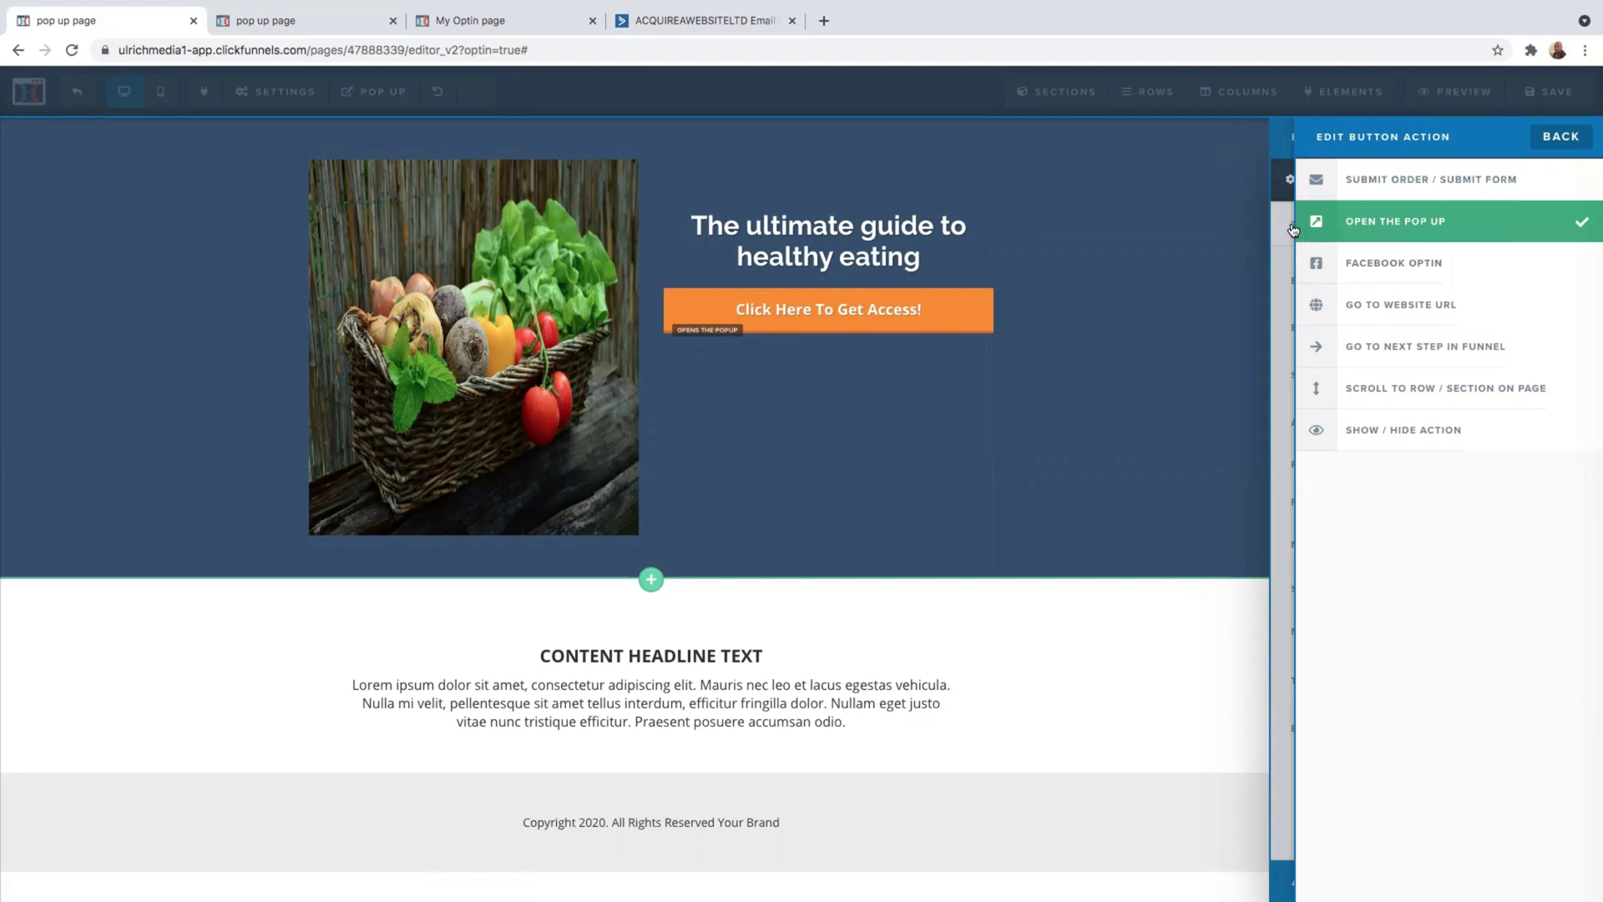
pyautogui.click(916, 447)
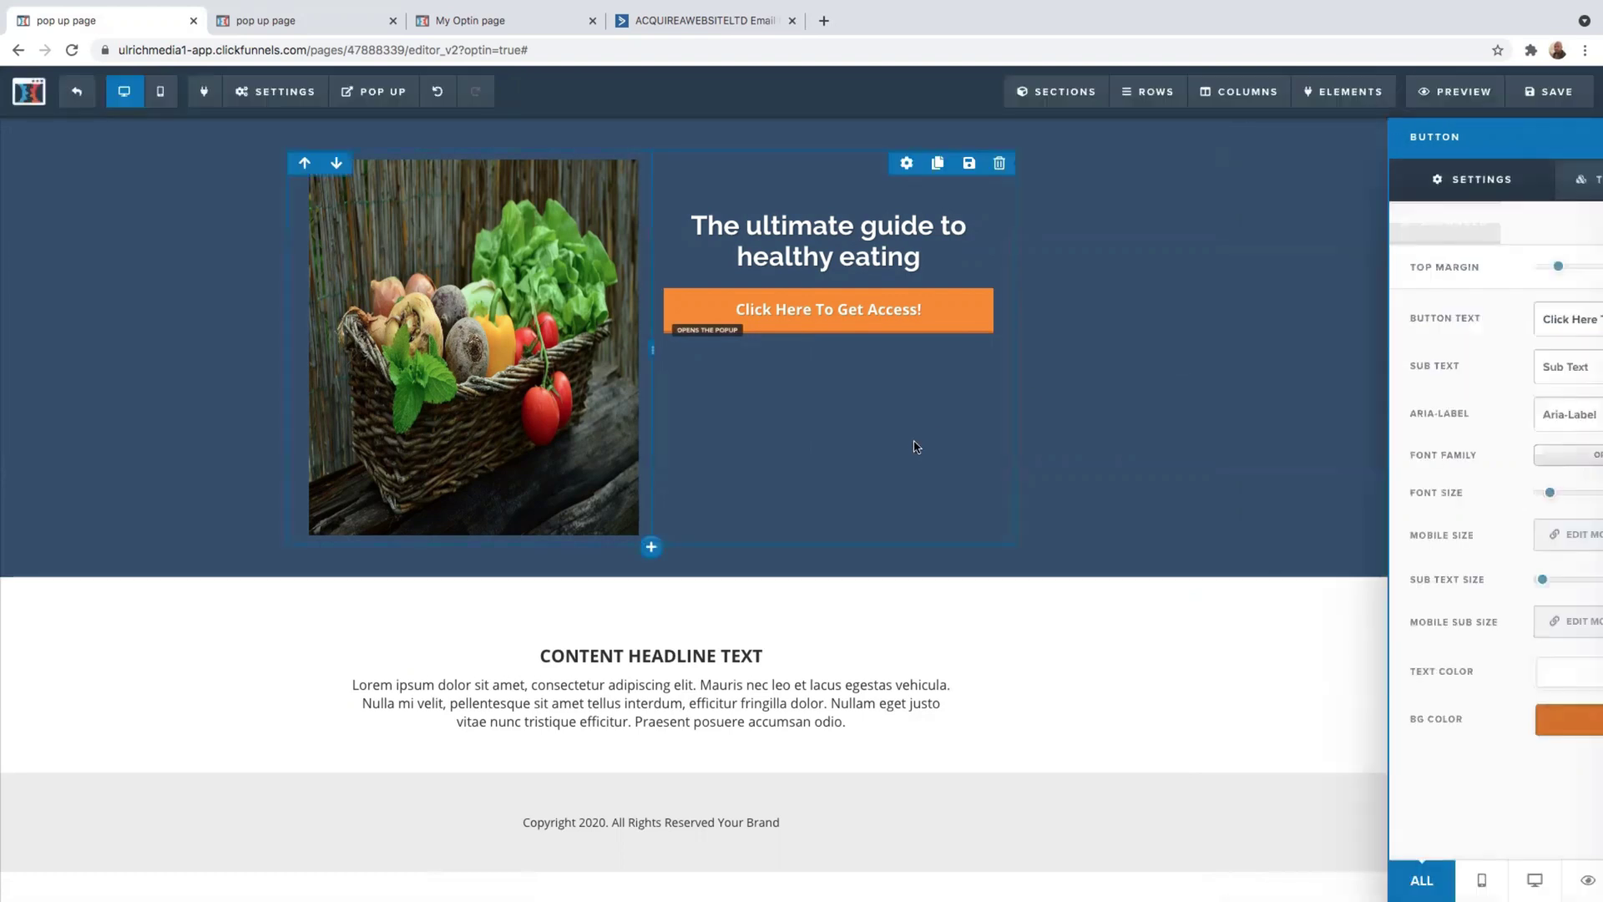
pyautogui.click(1542, 98)
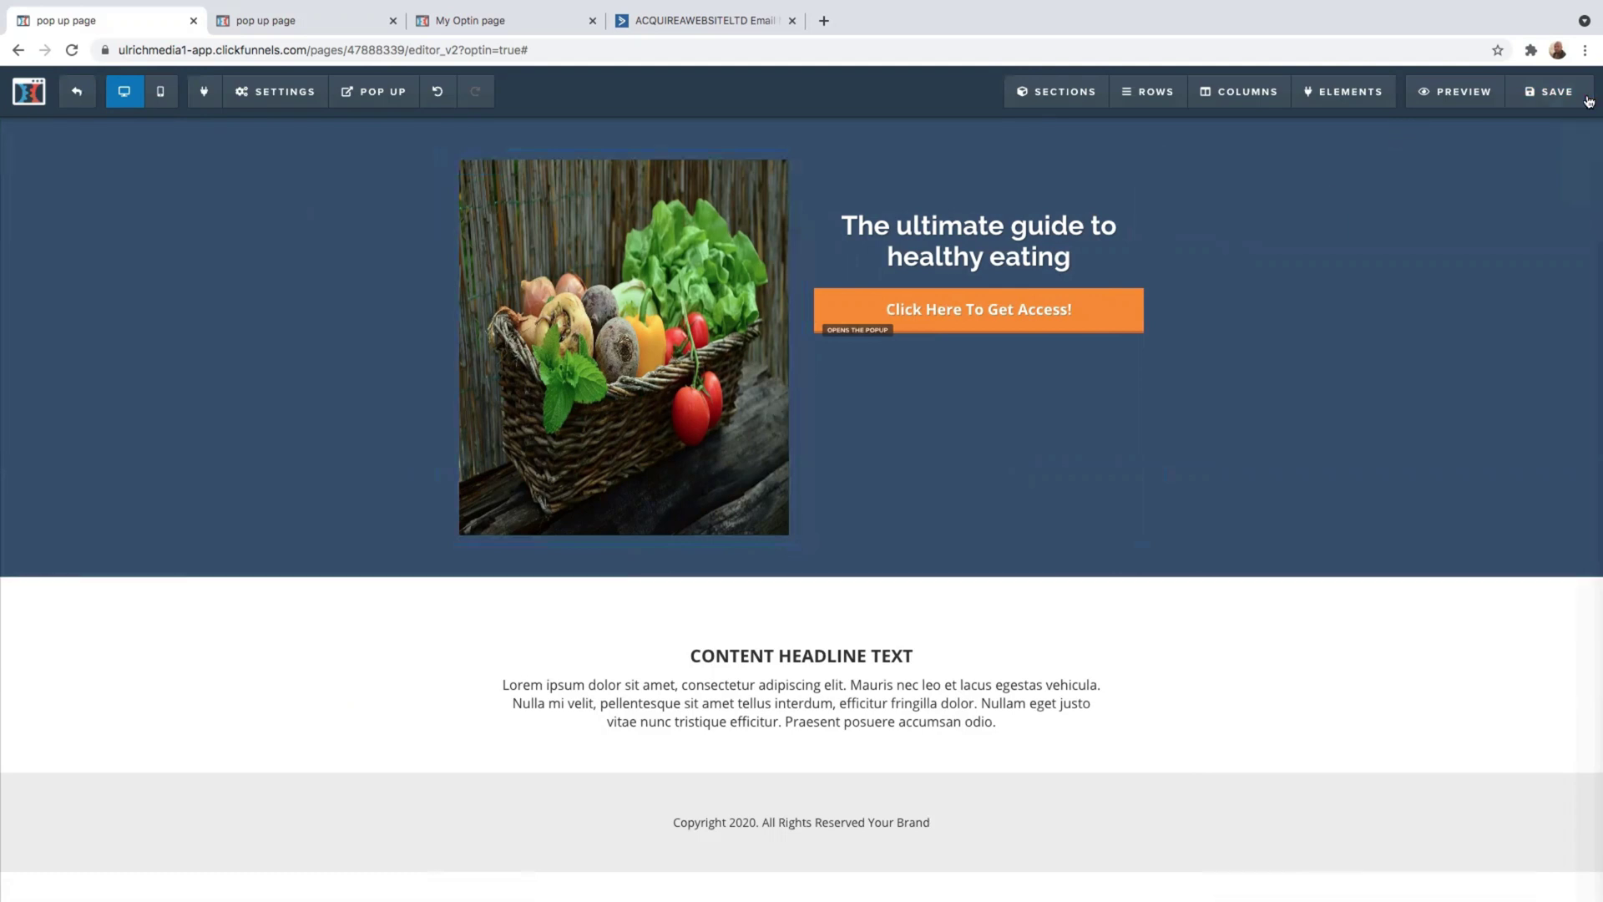
# - Preview the opt-in page, open its pop-up from the orange button, check both form fields, and close the pop-up
pyautogui.moveTo(1159, 100)
pyautogui.click(1440, 98)
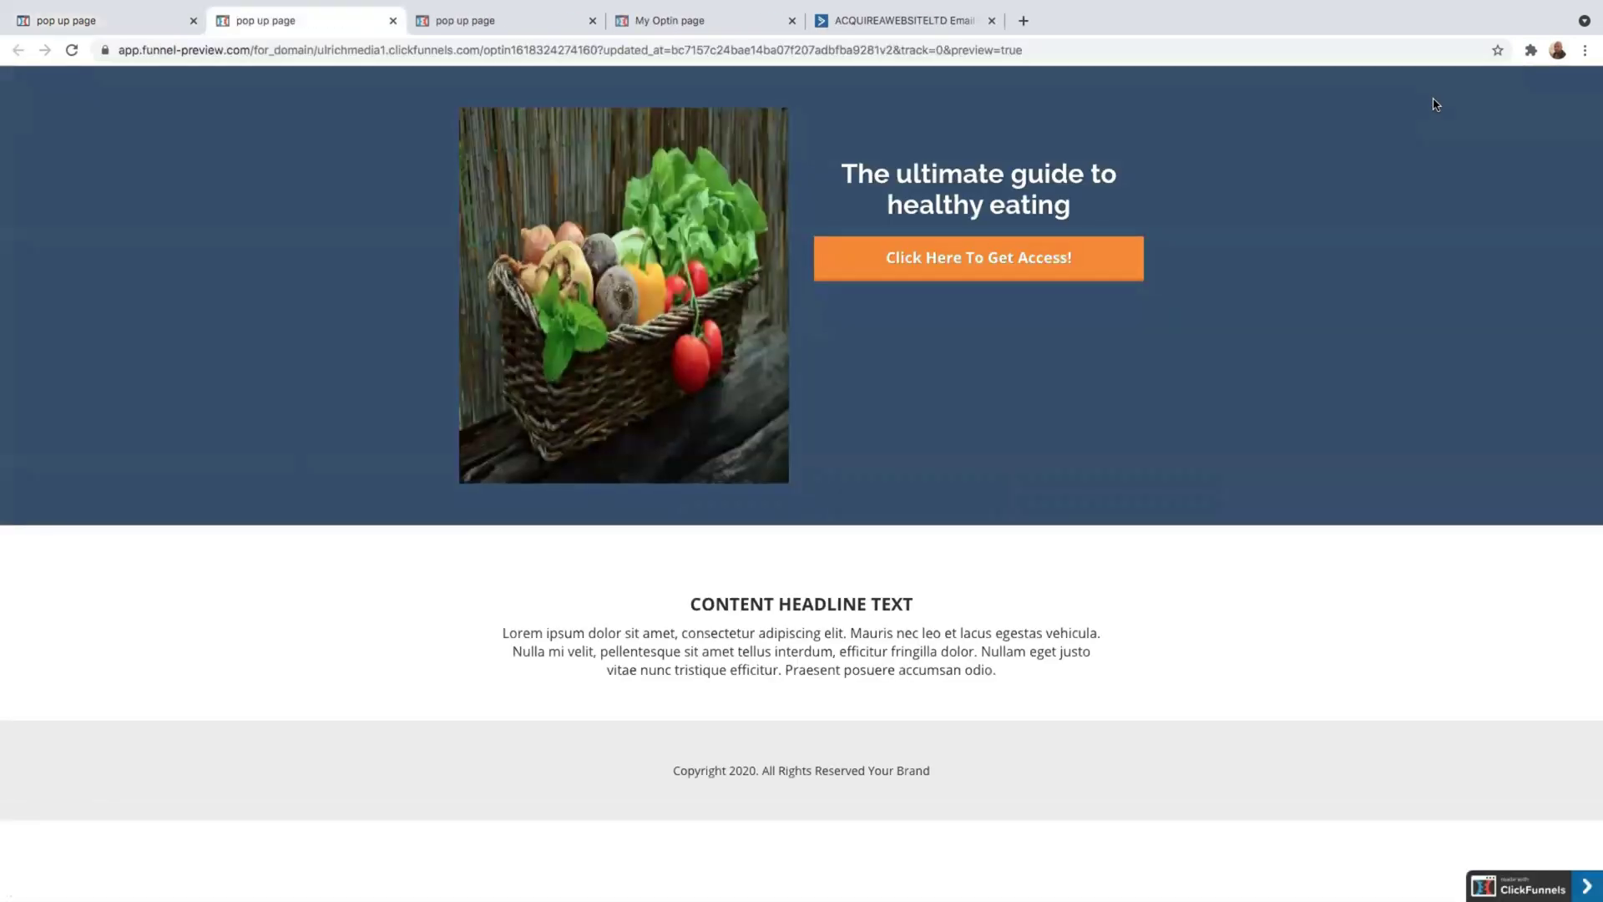
pyautogui.click(987, 266)
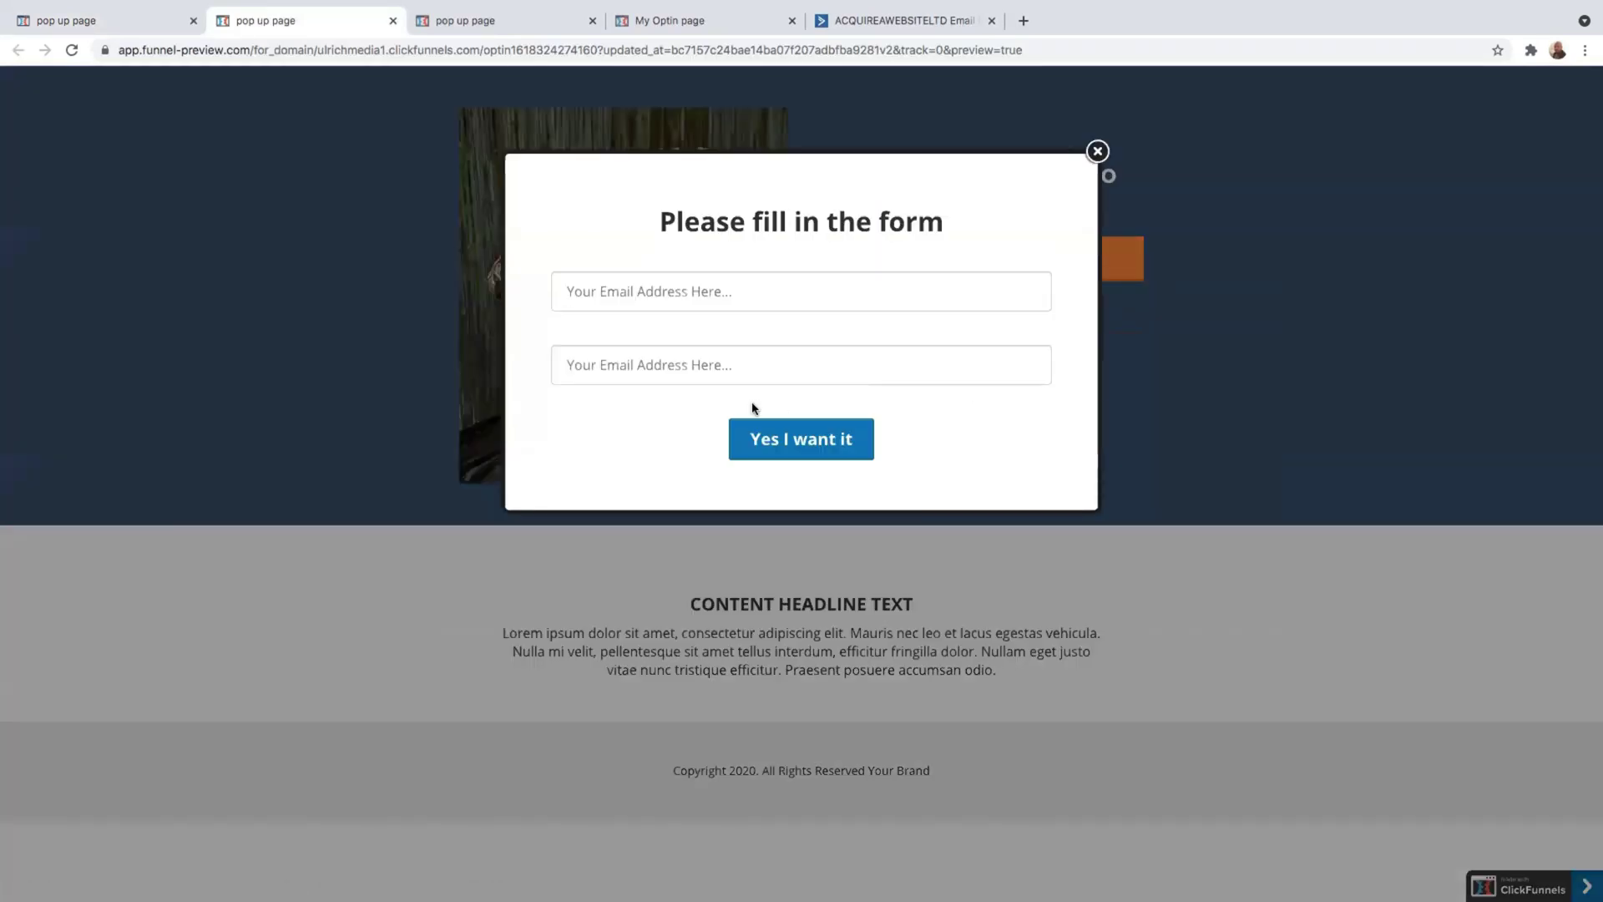
pyautogui.click(611, 298)
pyautogui.click(754, 364)
pyautogui.click(1099, 153)
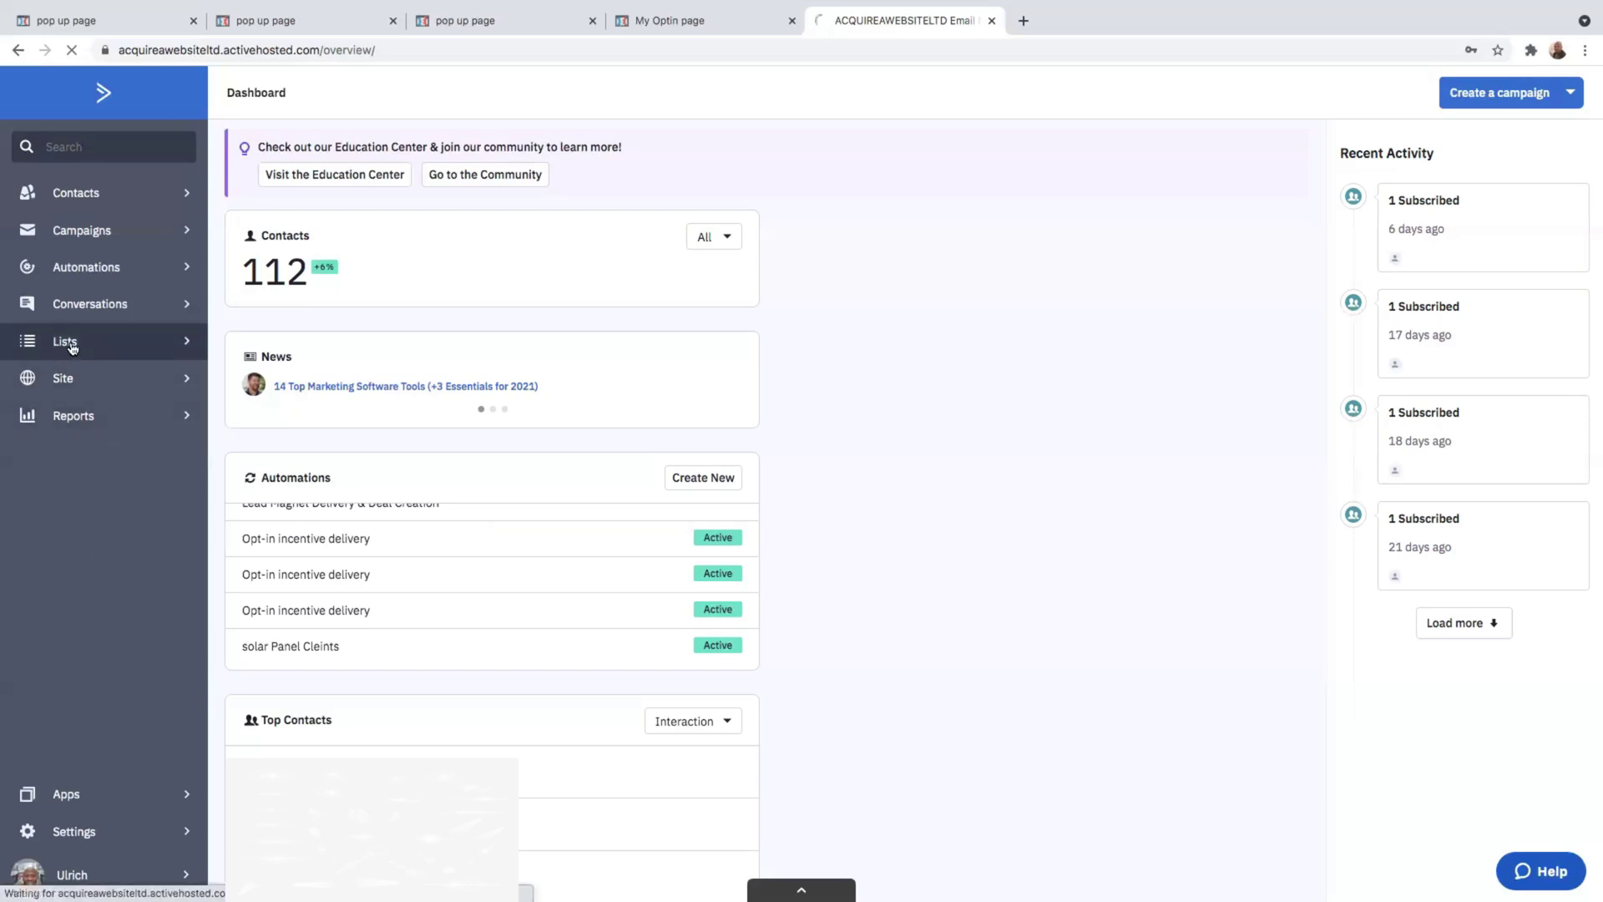
pyautogui.click(67, 342)
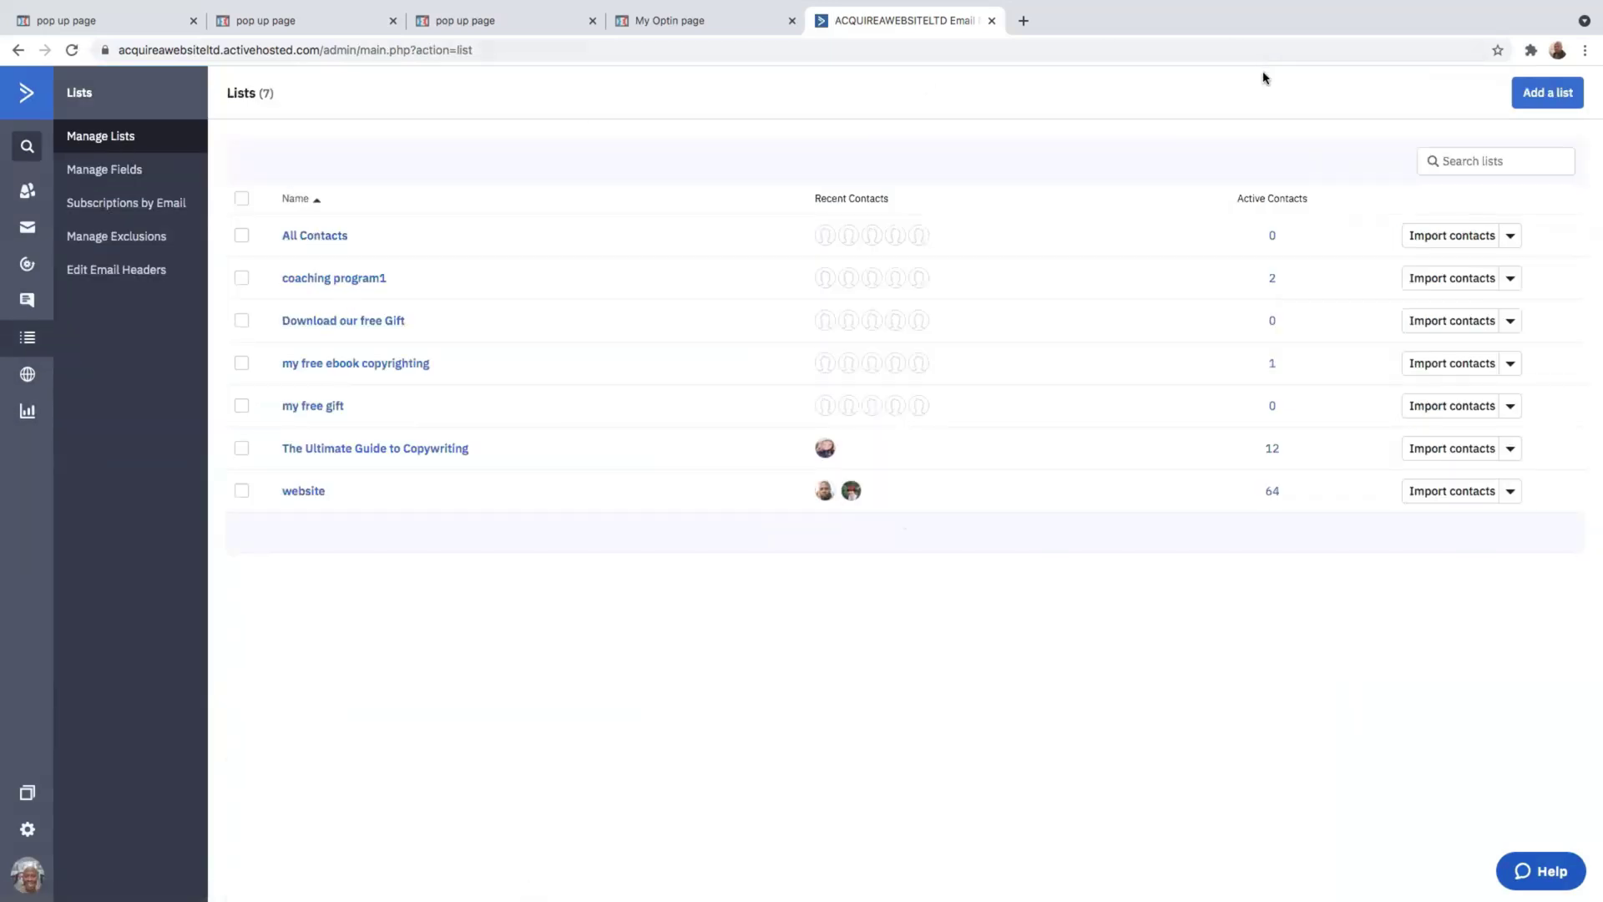
pyautogui.click(1554, 92)
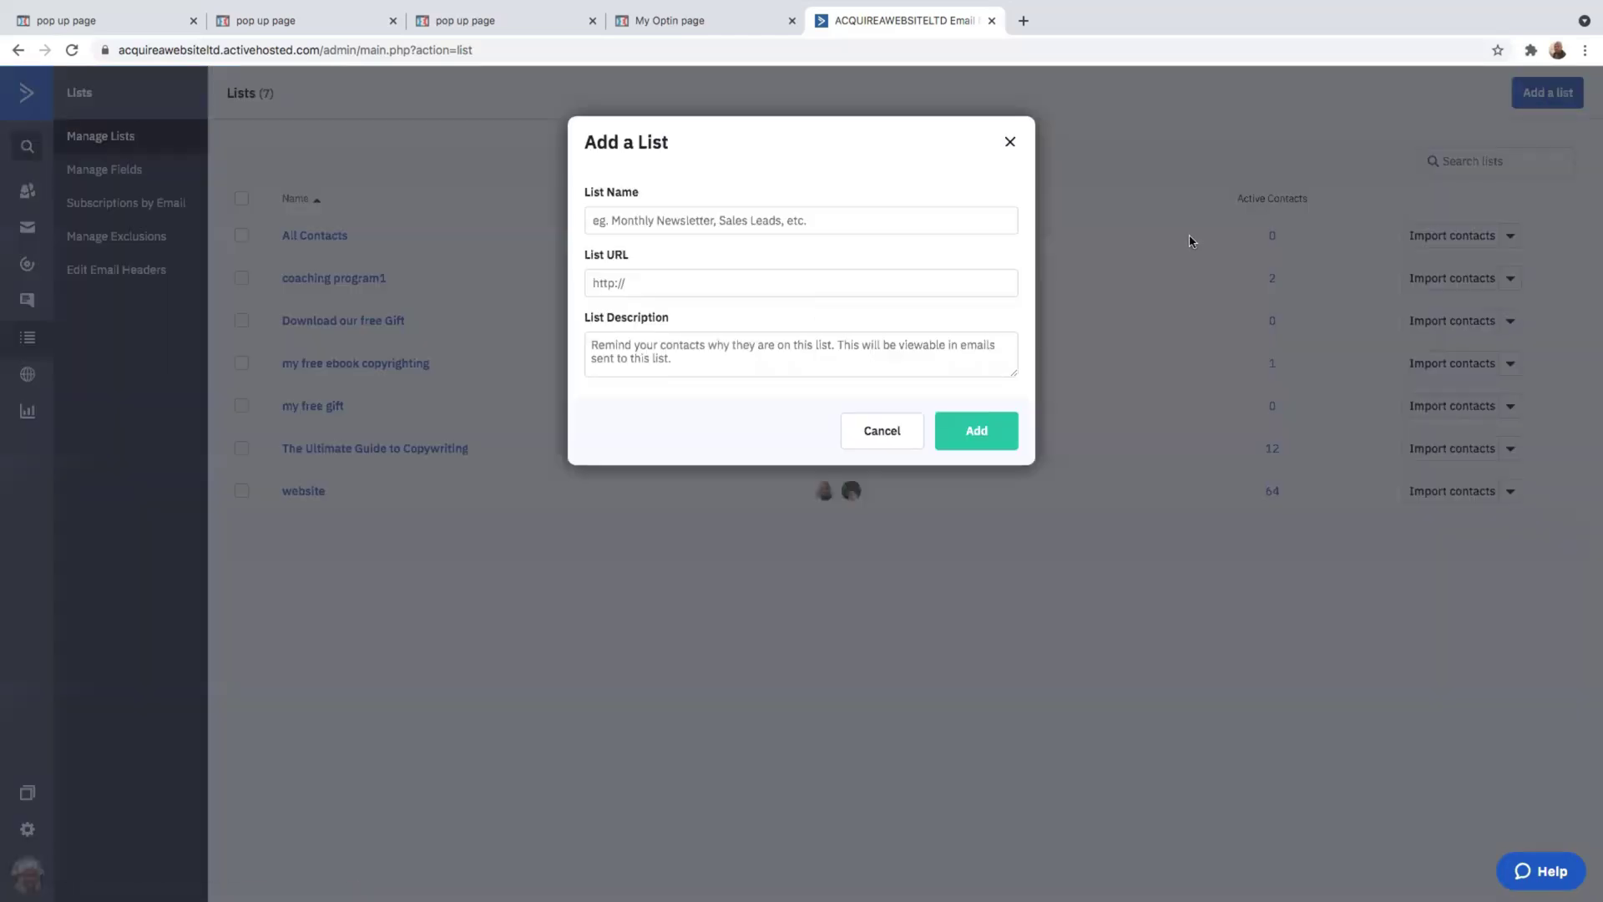
pyautogui.click(690, 221)
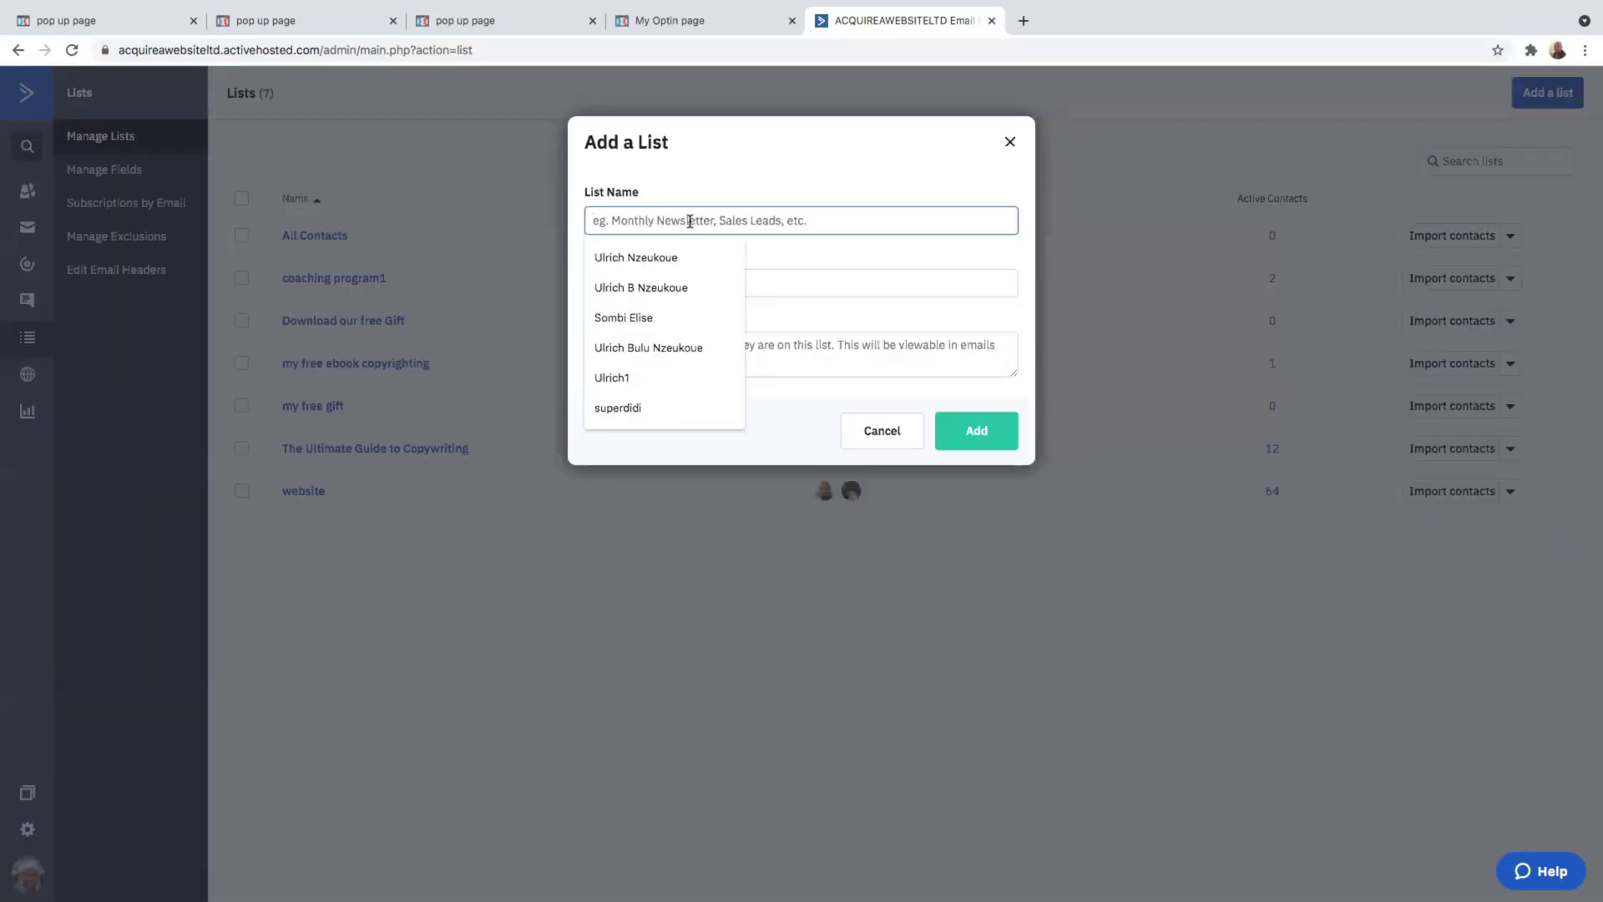
pyautogui.write('my free sgift')
pyautogui.click(643, 289)
pyautogui.rightClick(627, 282)
pyautogui.click(668, 393)
pyautogui.click(590, 344)
pyautogui.write('hello')
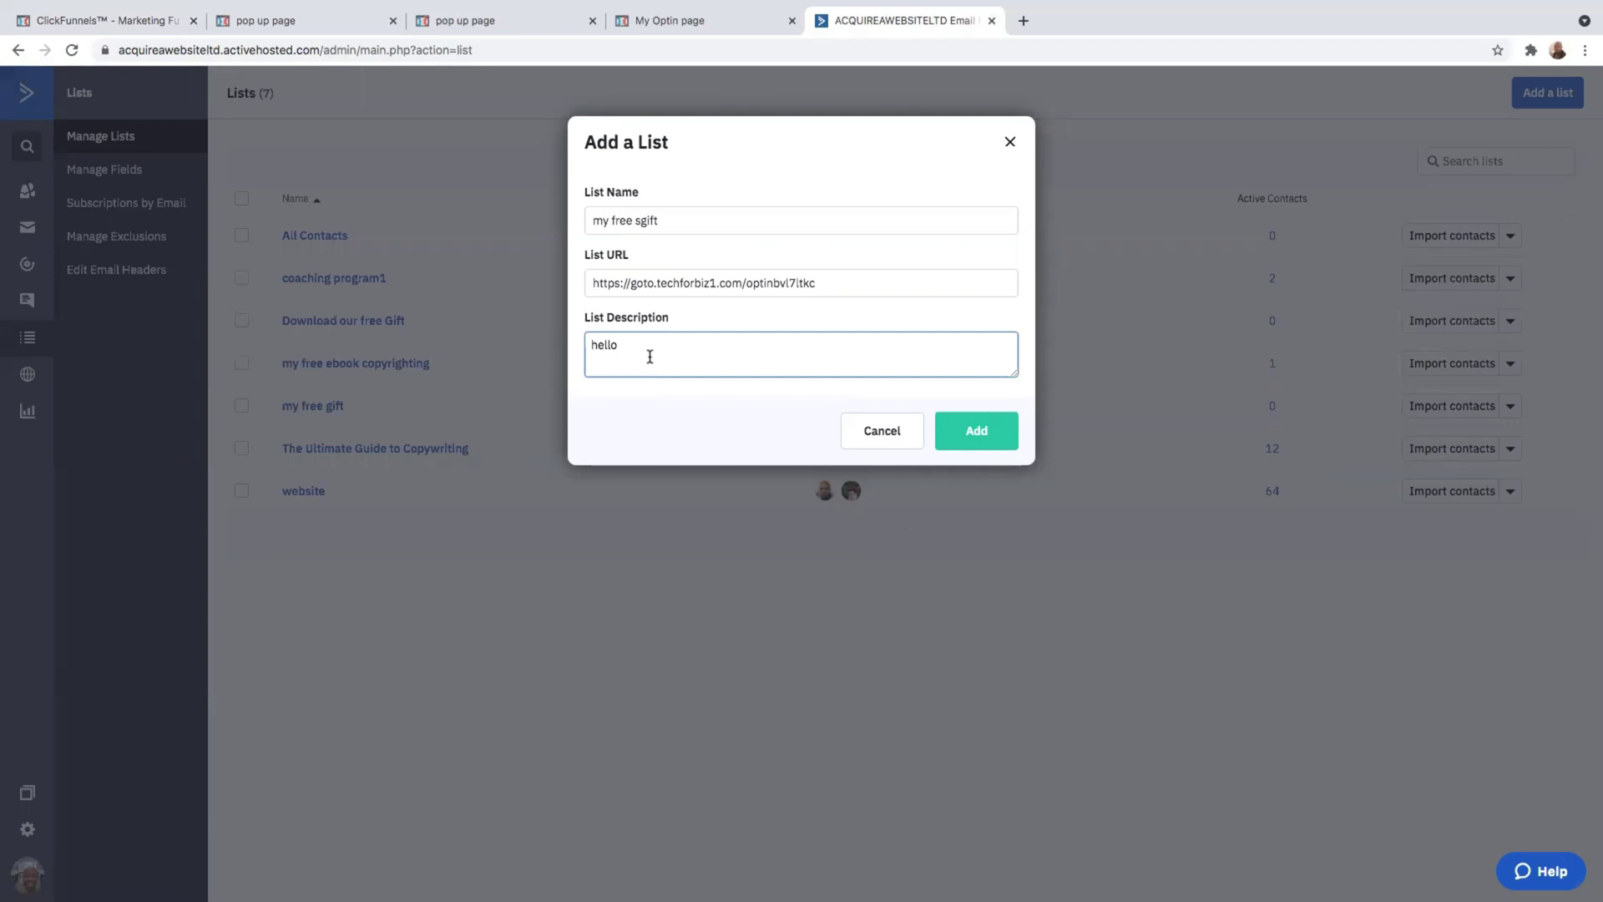
pyautogui.click(996, 446)
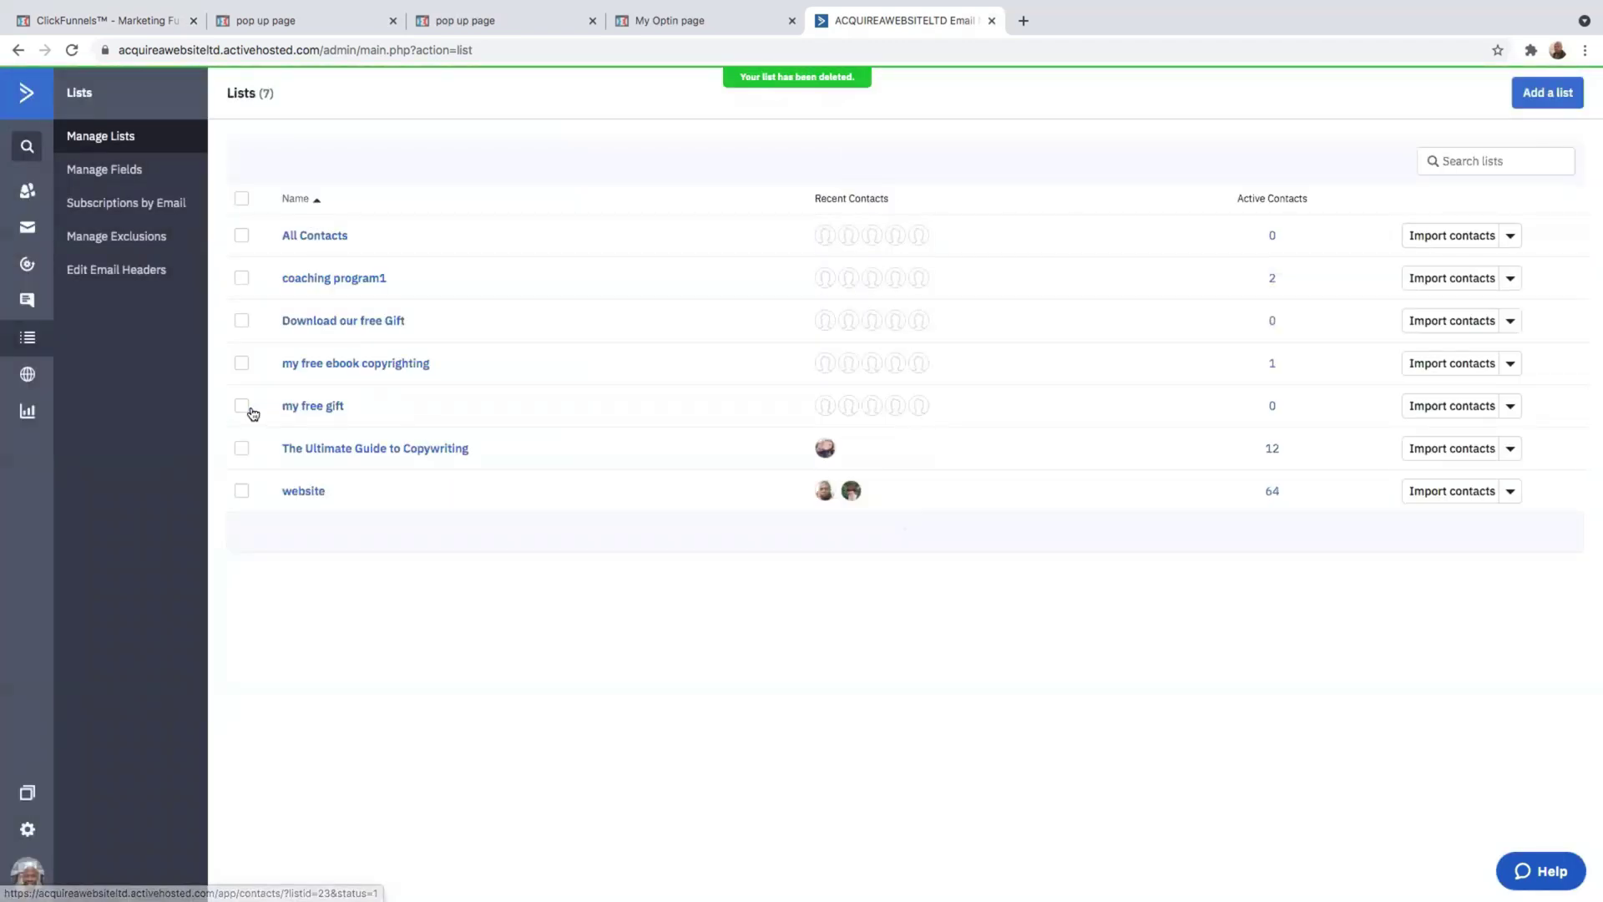
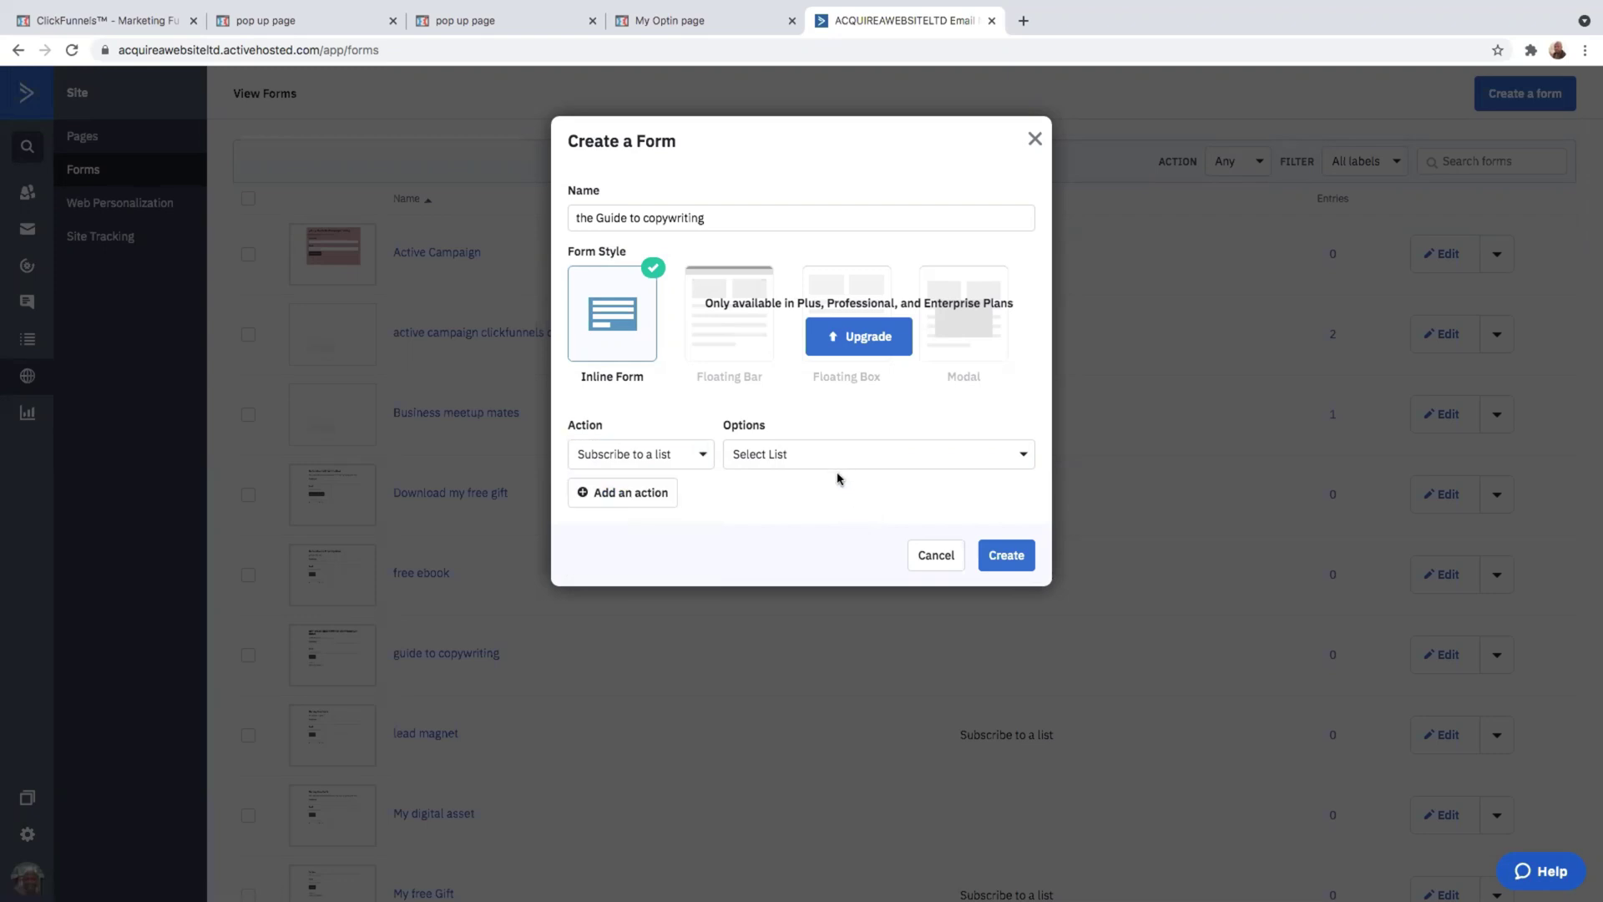
# - Set the form "the Guide to copywriting" to subscribe contacts to the "my free gift" list and create it
pyautogui.click(958, 458)
pyautogui.scroll(-2, 860, 591)
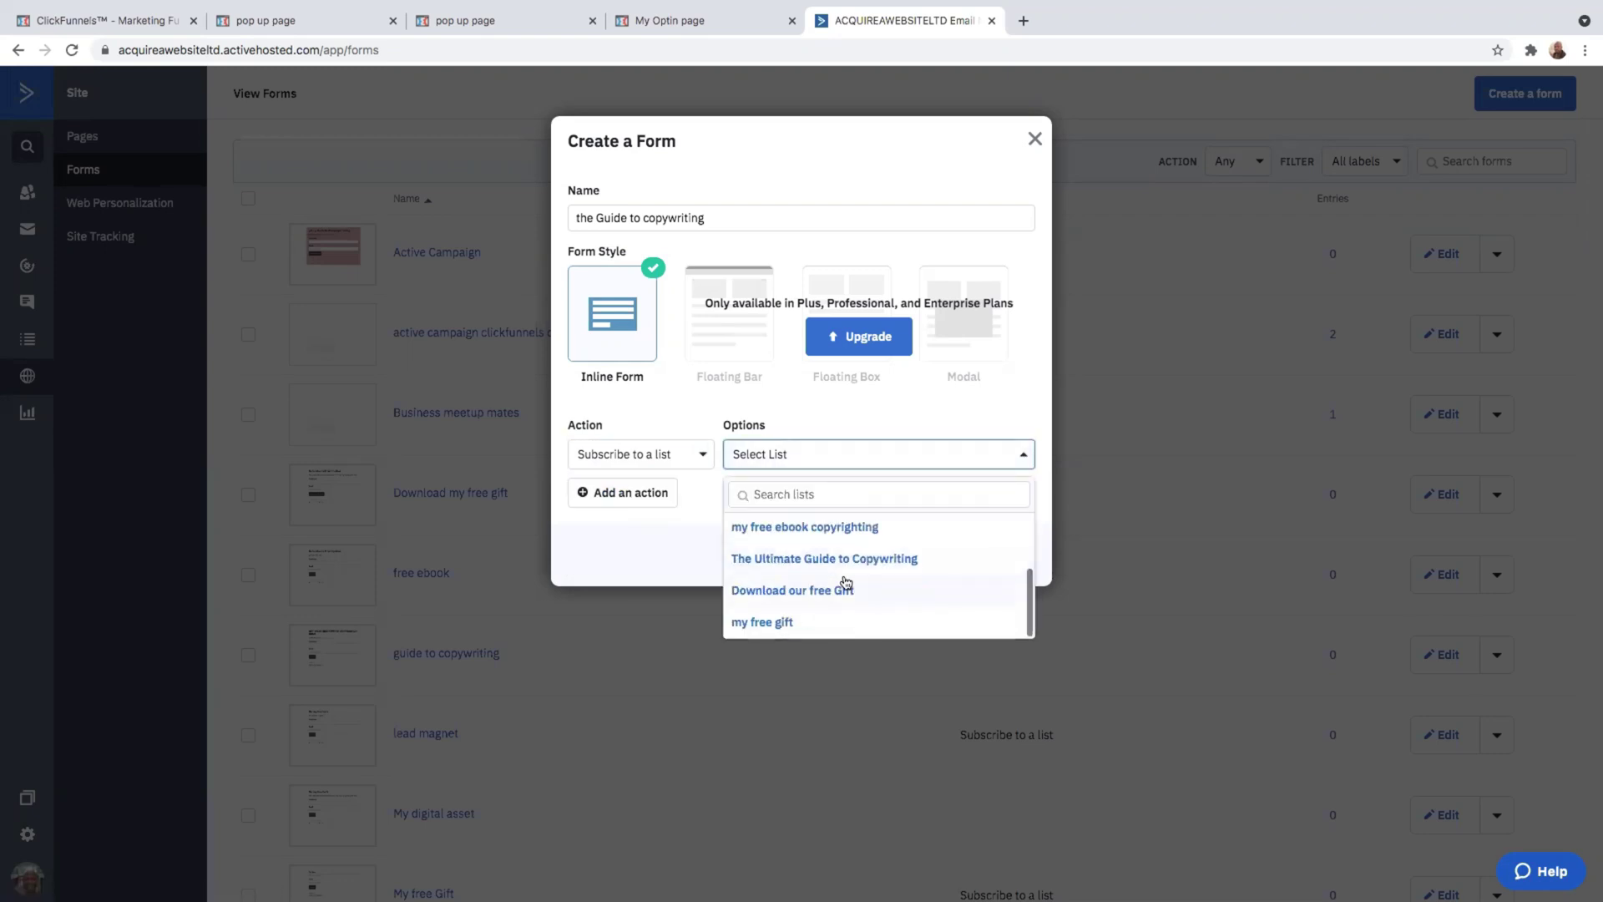
pyautogui.click(762, 626)
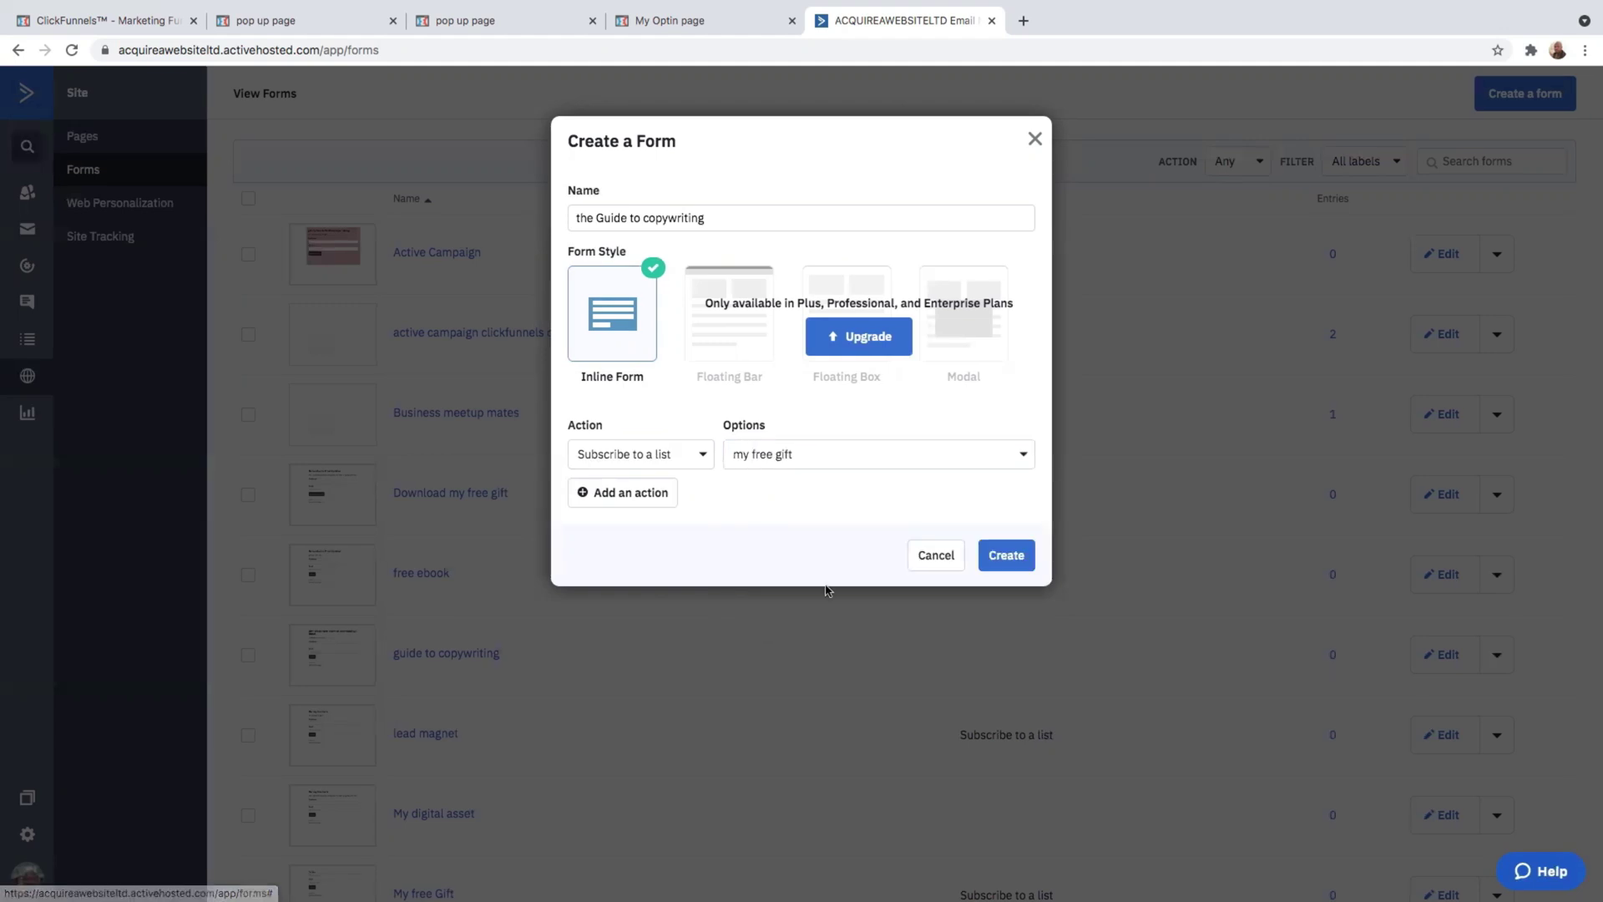
pyautogui.click(1017, 559)
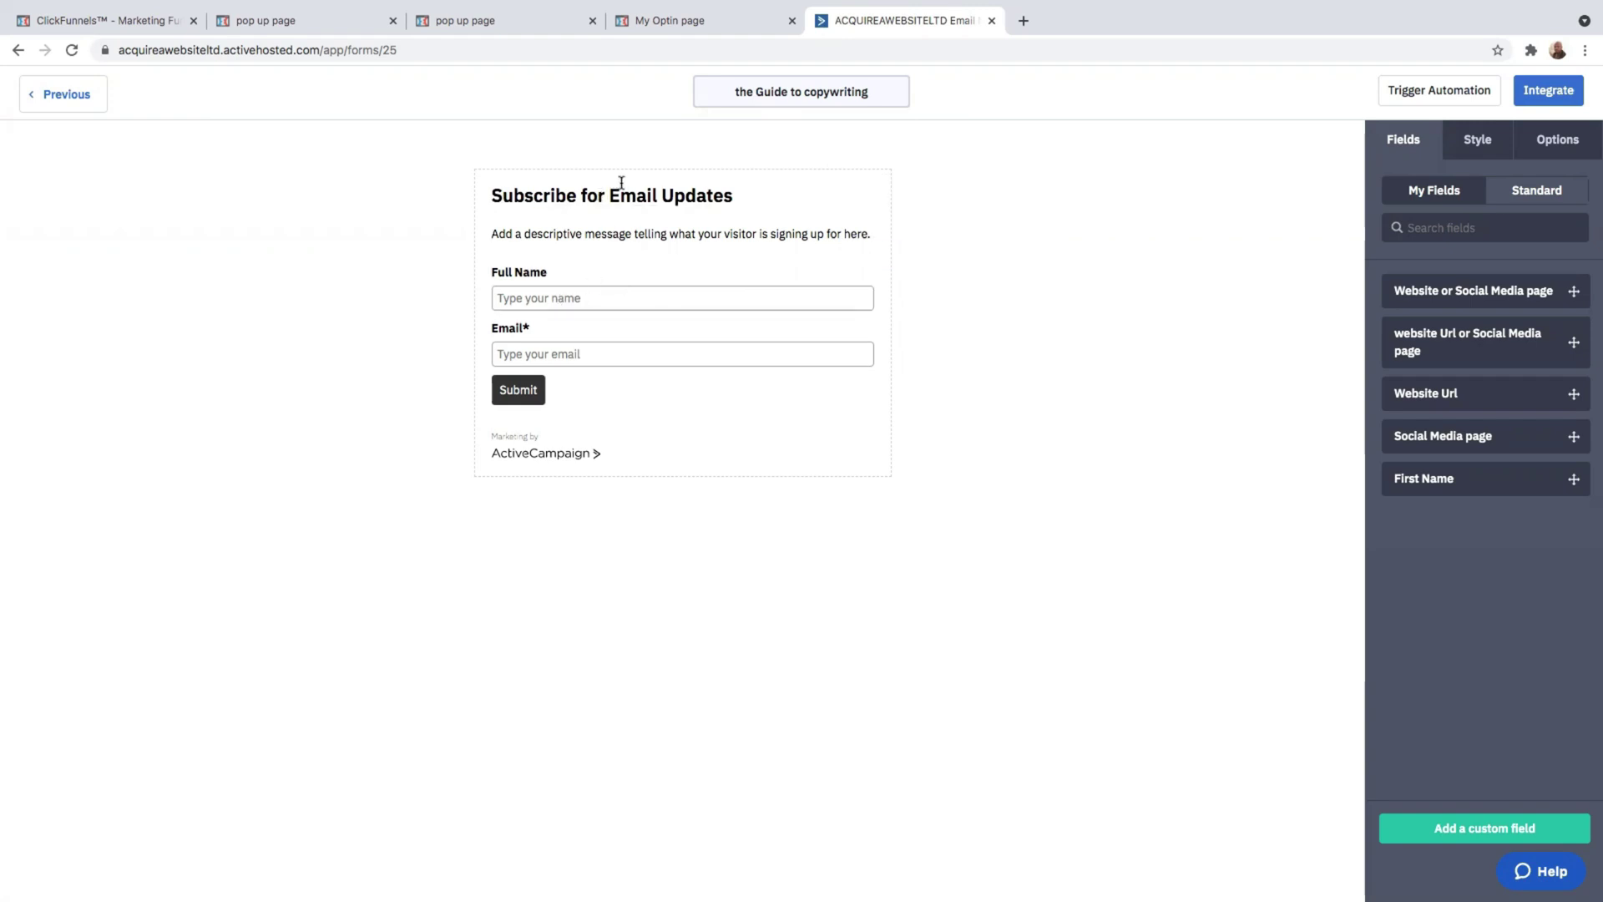
# - Remove the descriptive message from the form and replace the Full Name field with the First Name field
pyautogui.click(888, 253)
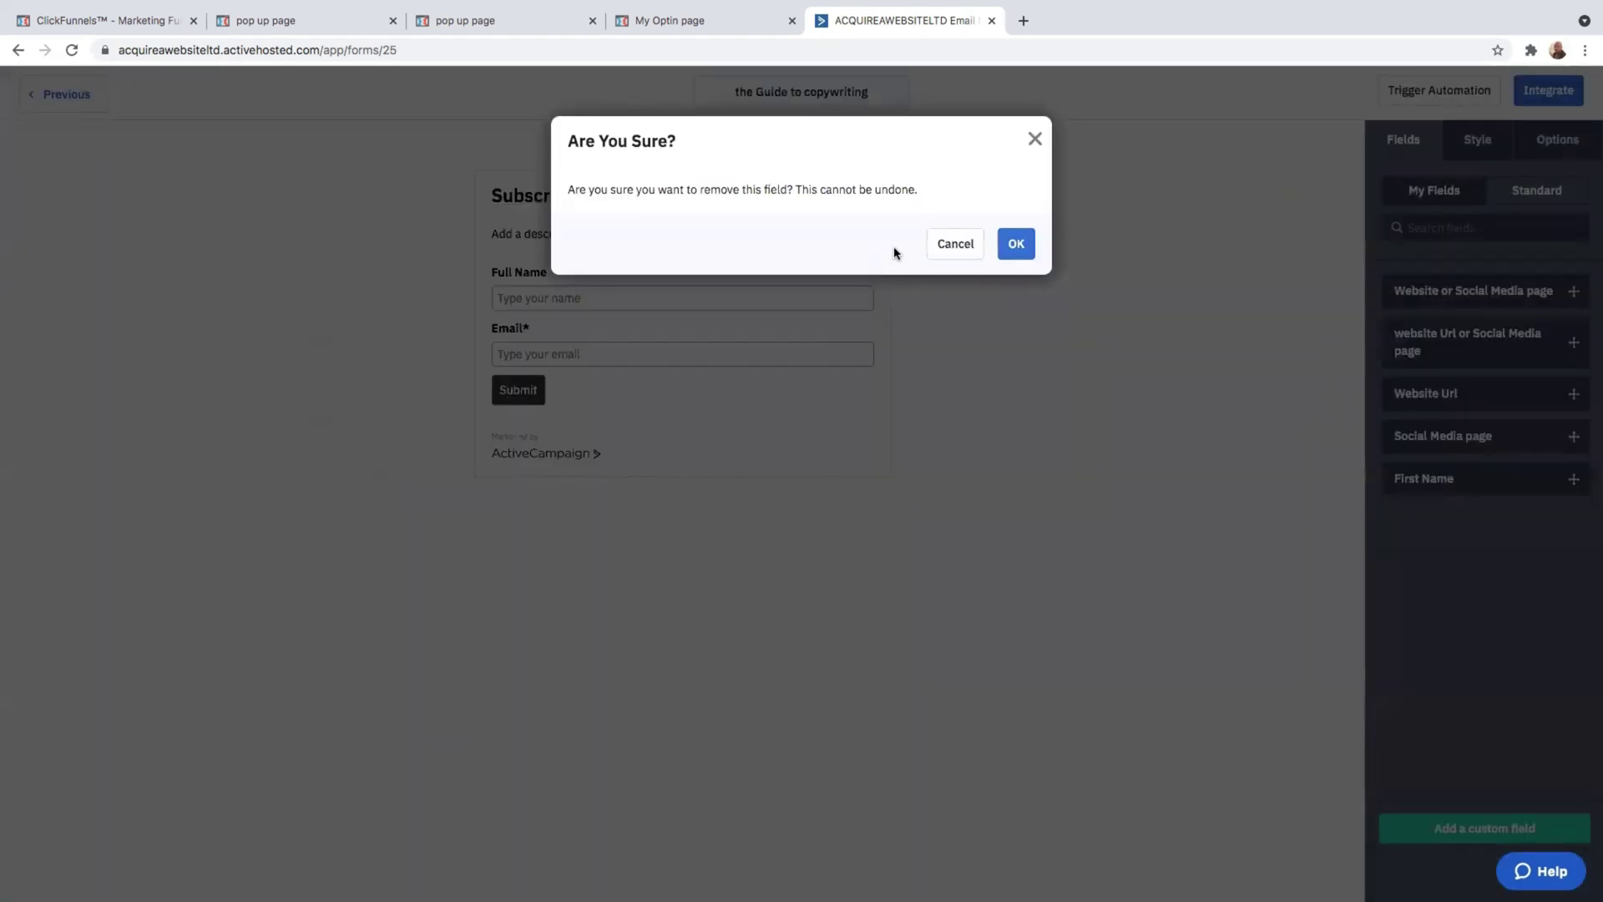
pyautogui.click(1013, 248)
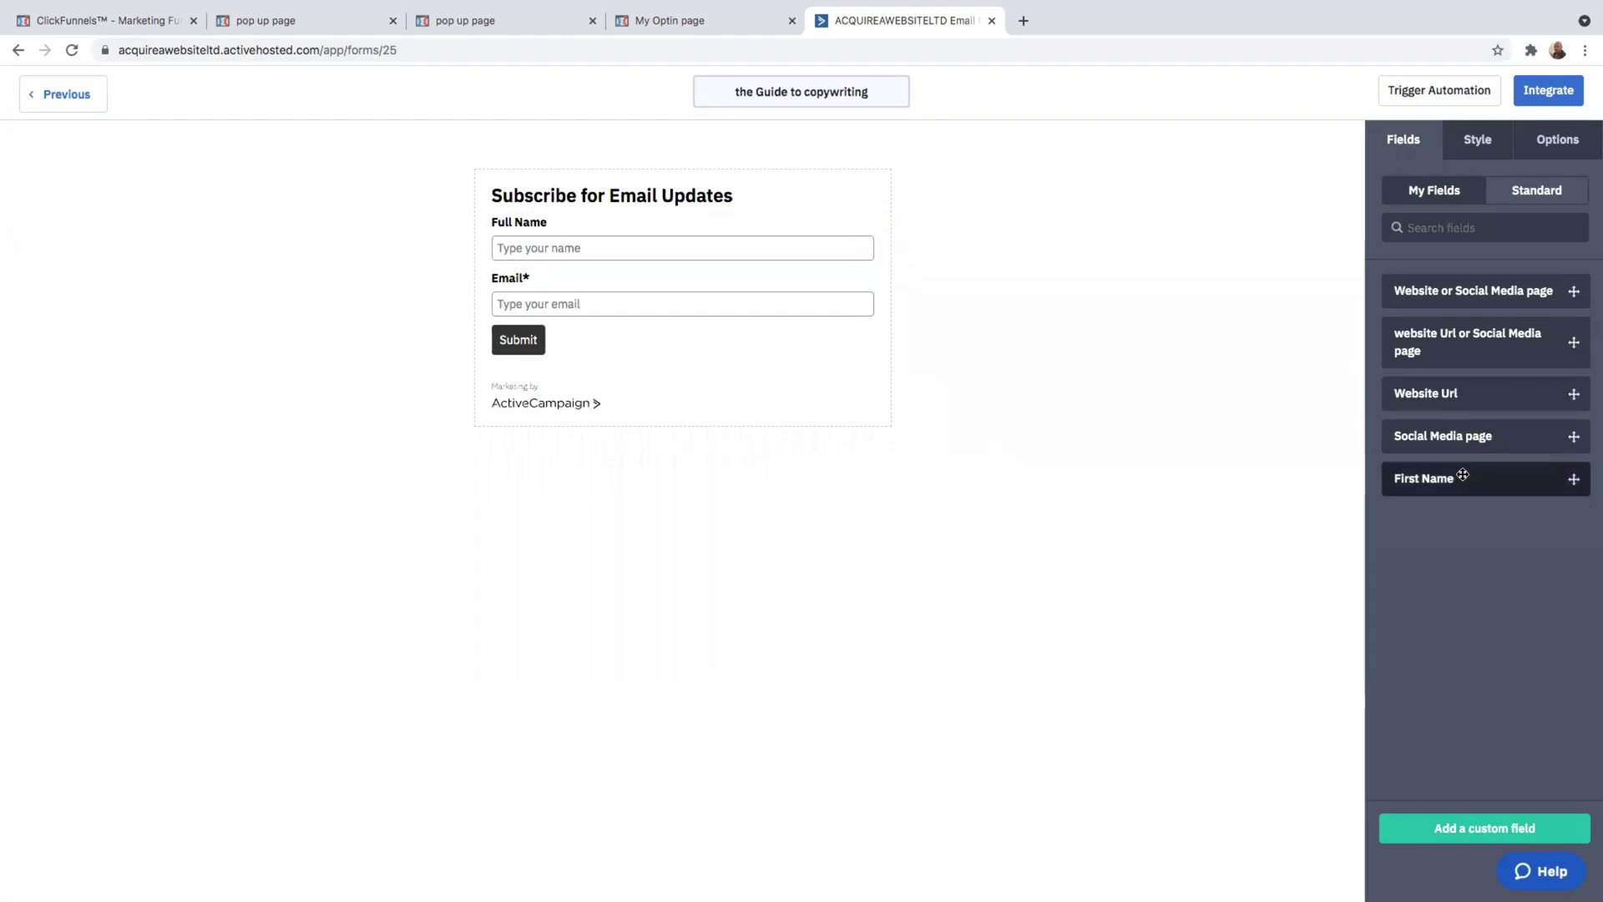
pyautogui.moveTo(1459, 474); pyautogui.dragTo(636, 254)
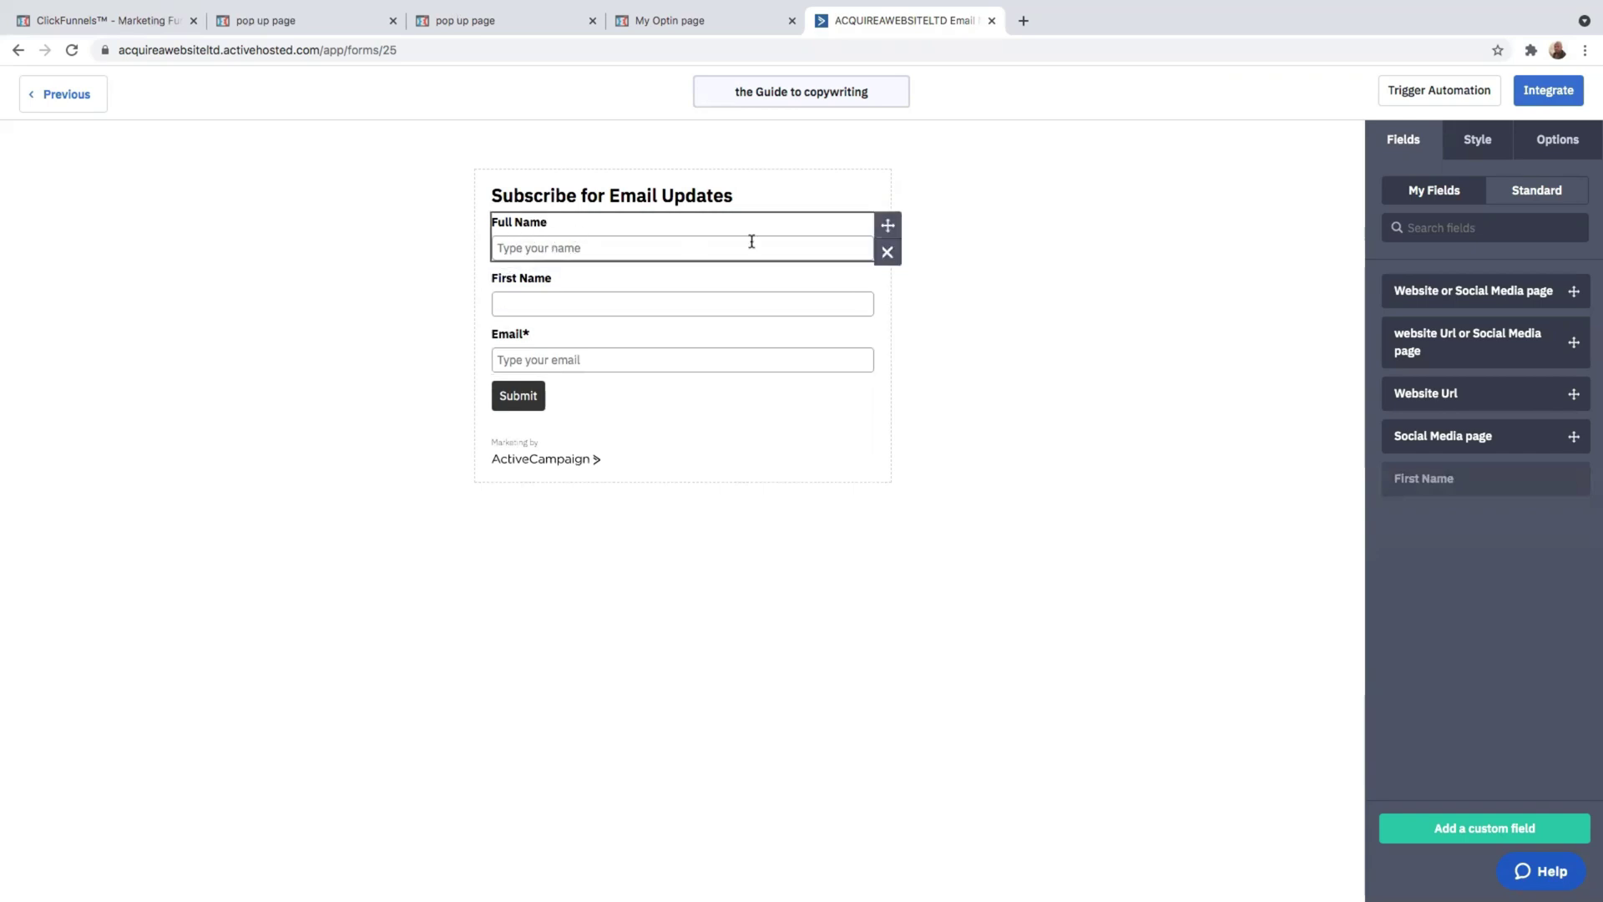
pyautogui.click(886, 252)
pyautogui.click(1009, 252)
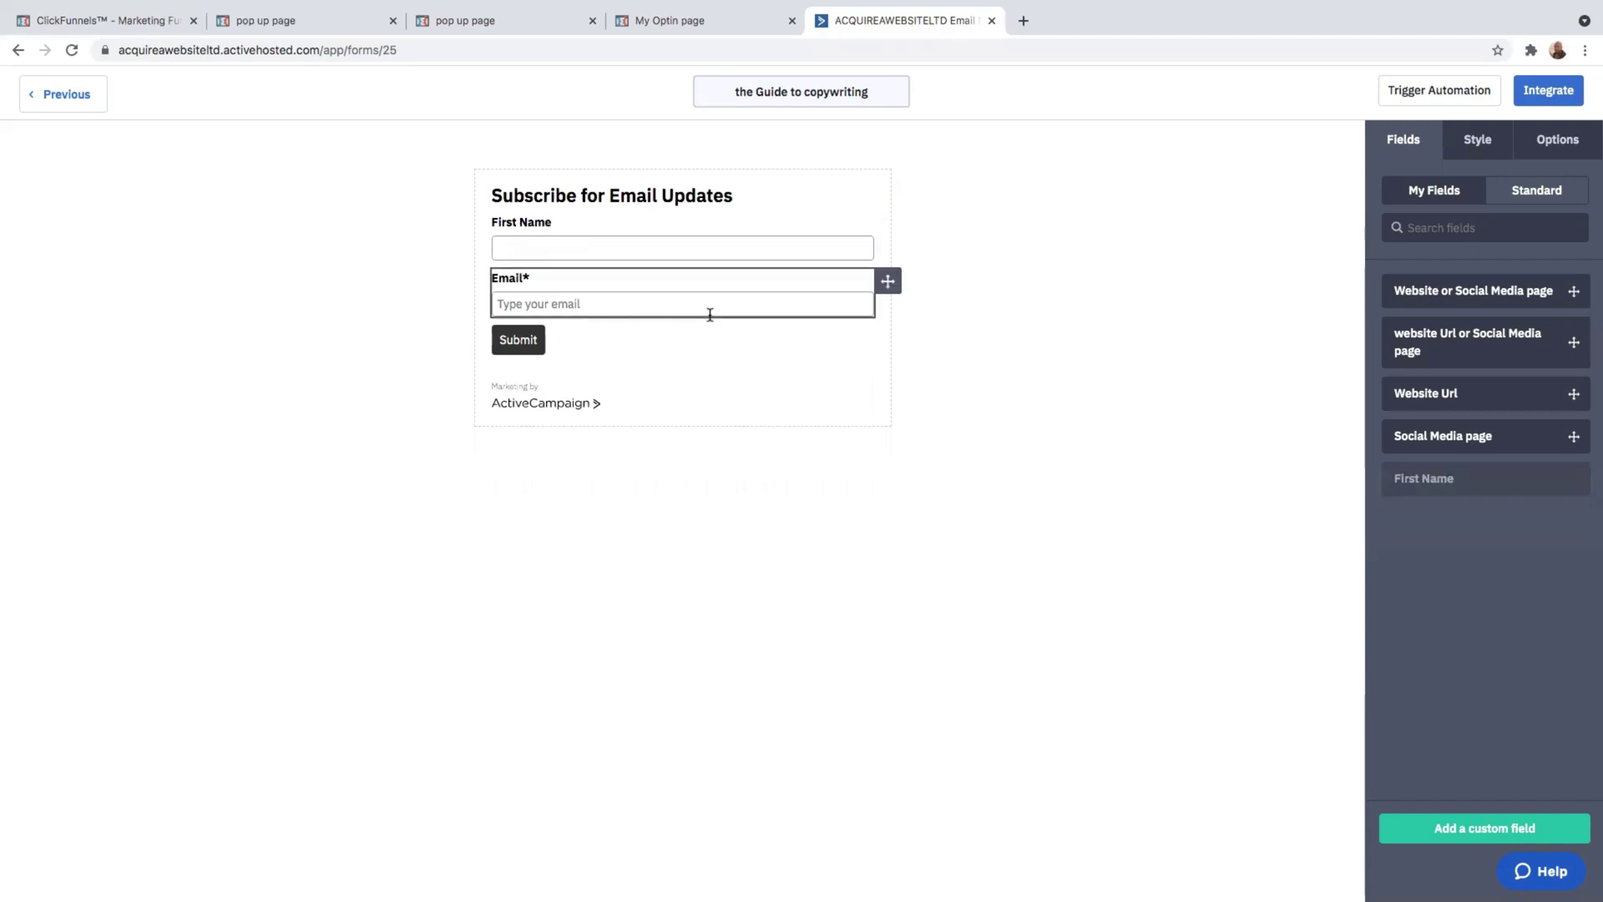
# - Change the form's header to "get our free guide to copywriting"
pyautogui.click(533, 346)
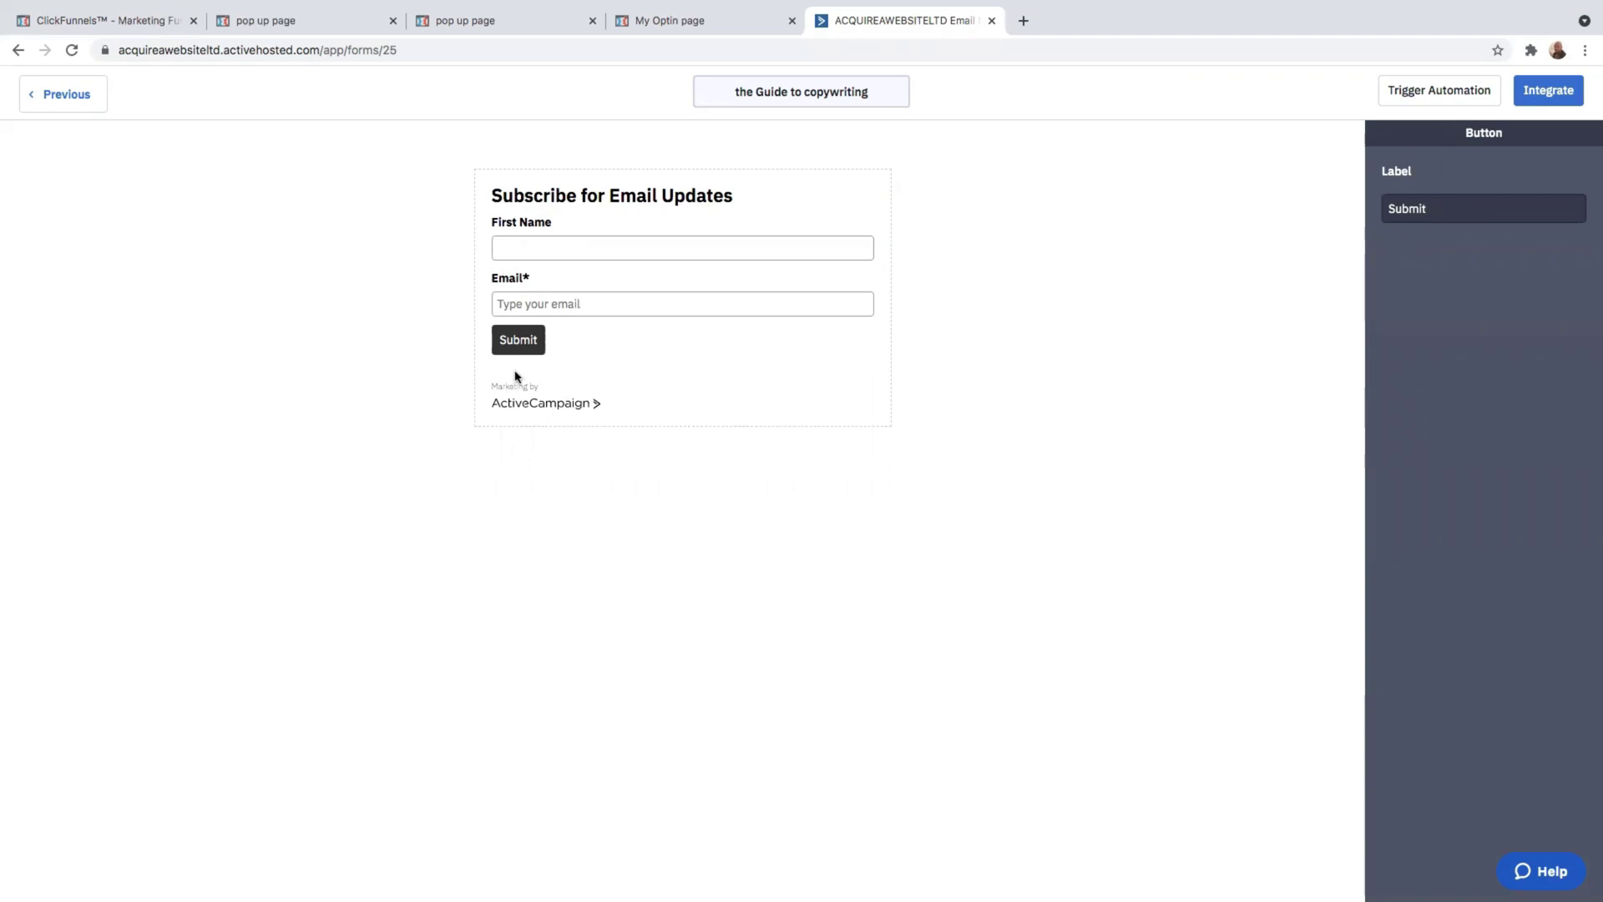
pyautogui.click(698, 204)
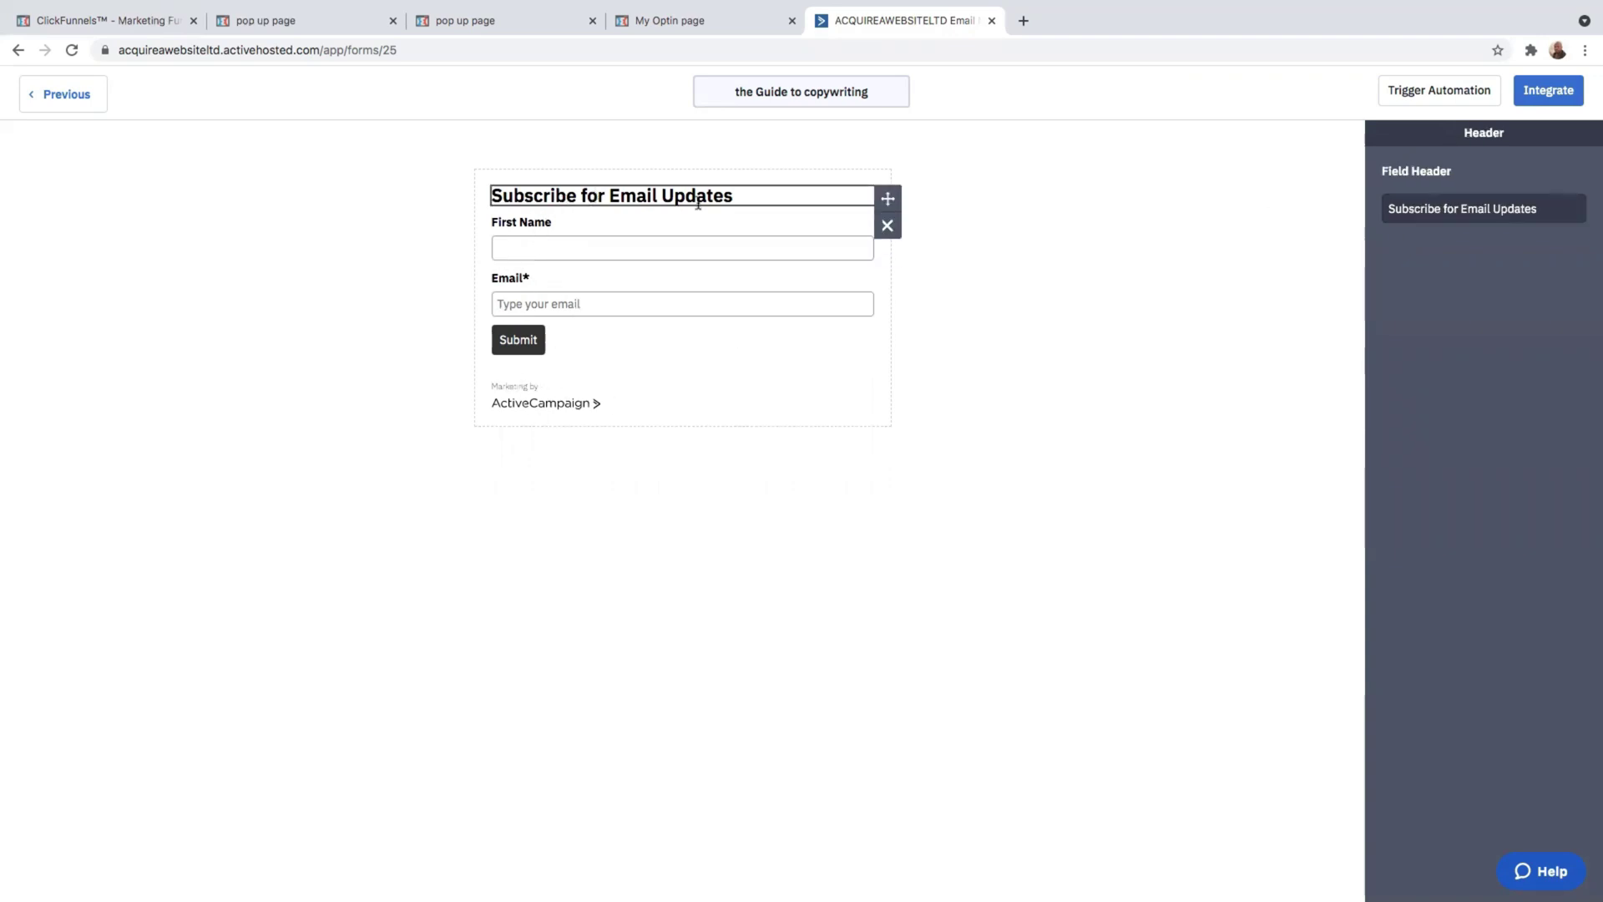
pyautogui.click(738, 200)
pyautogui.click(739, 199)
pyautogui.tripleClick(1551, 211)
pyautogui.press('BackSpace')
pyautogui.write('get our free guide to copywriting')
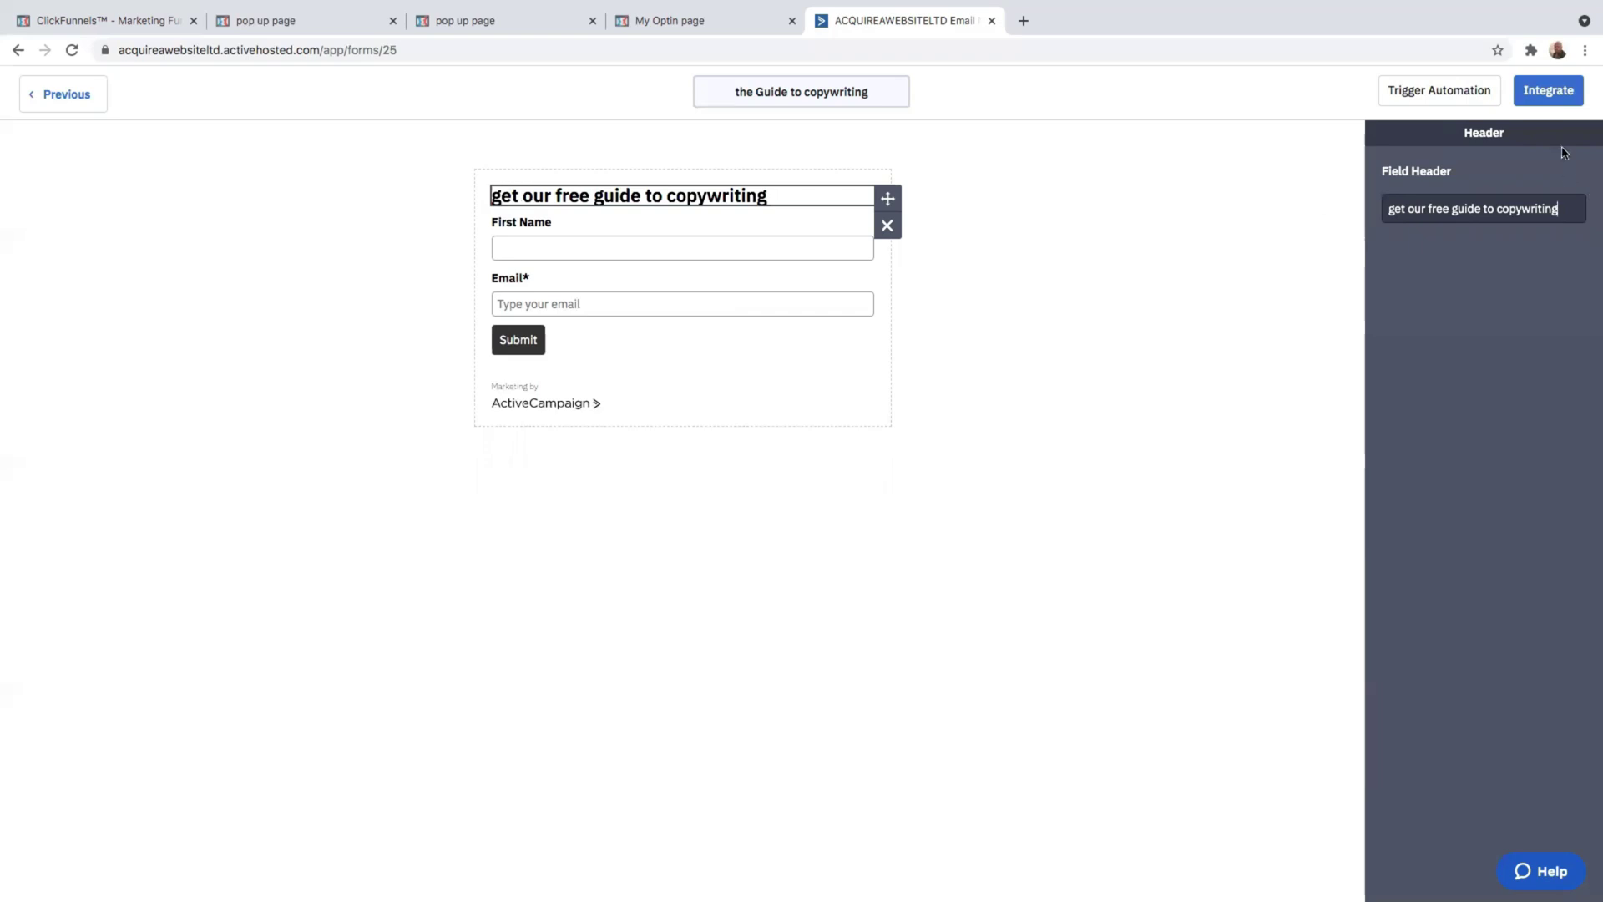
pyautogui.click(1114, 348)
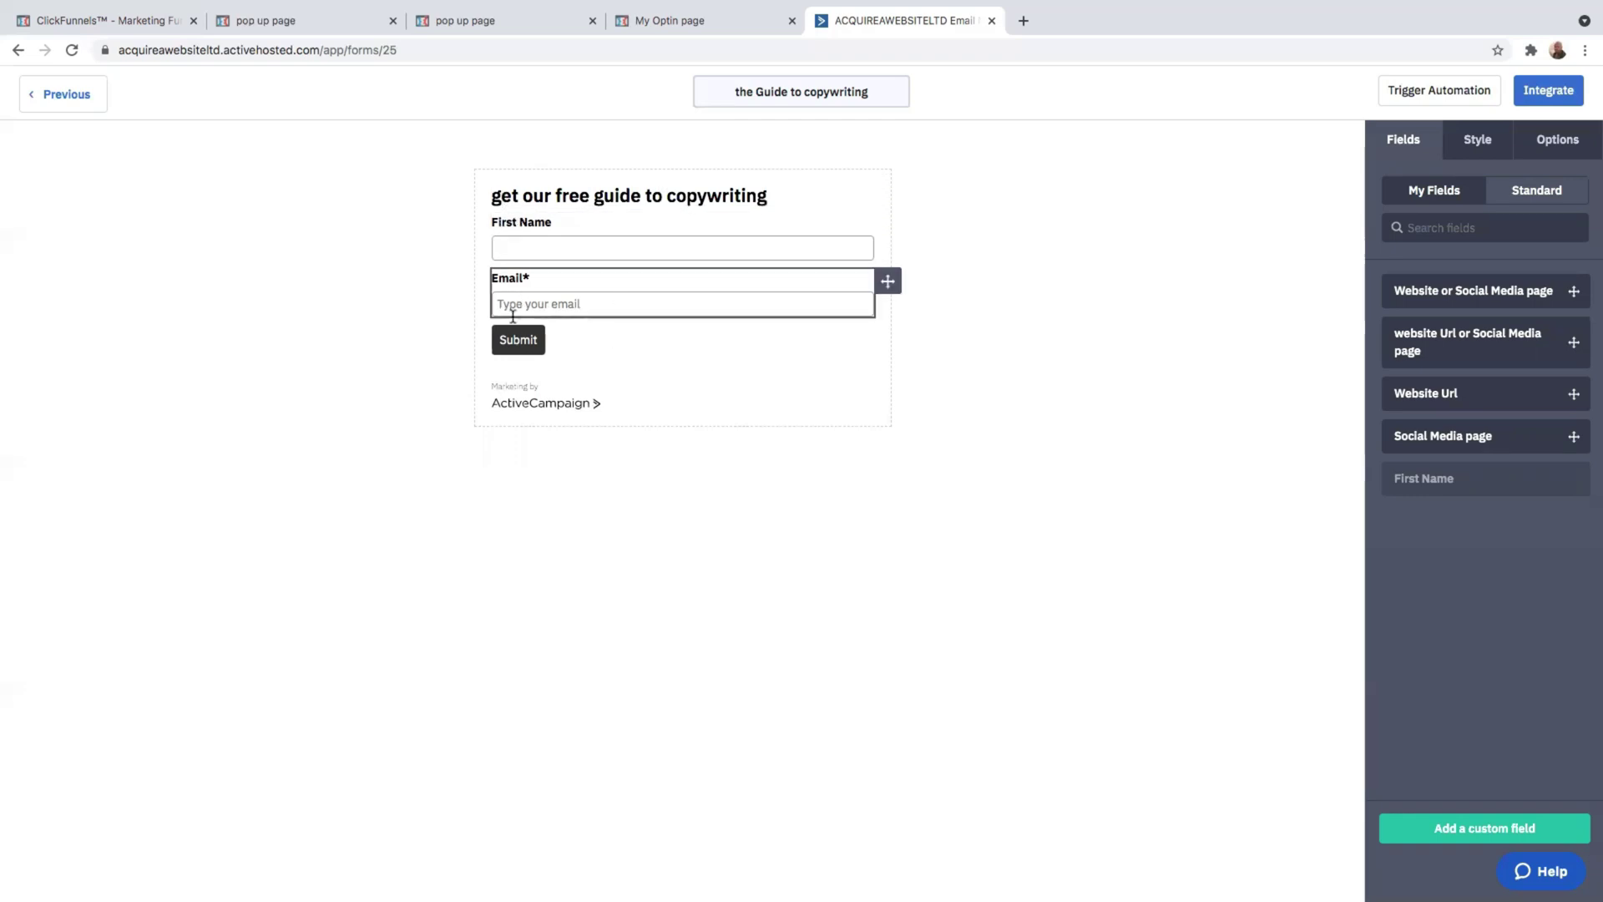
pyautogui.click(504, 343)
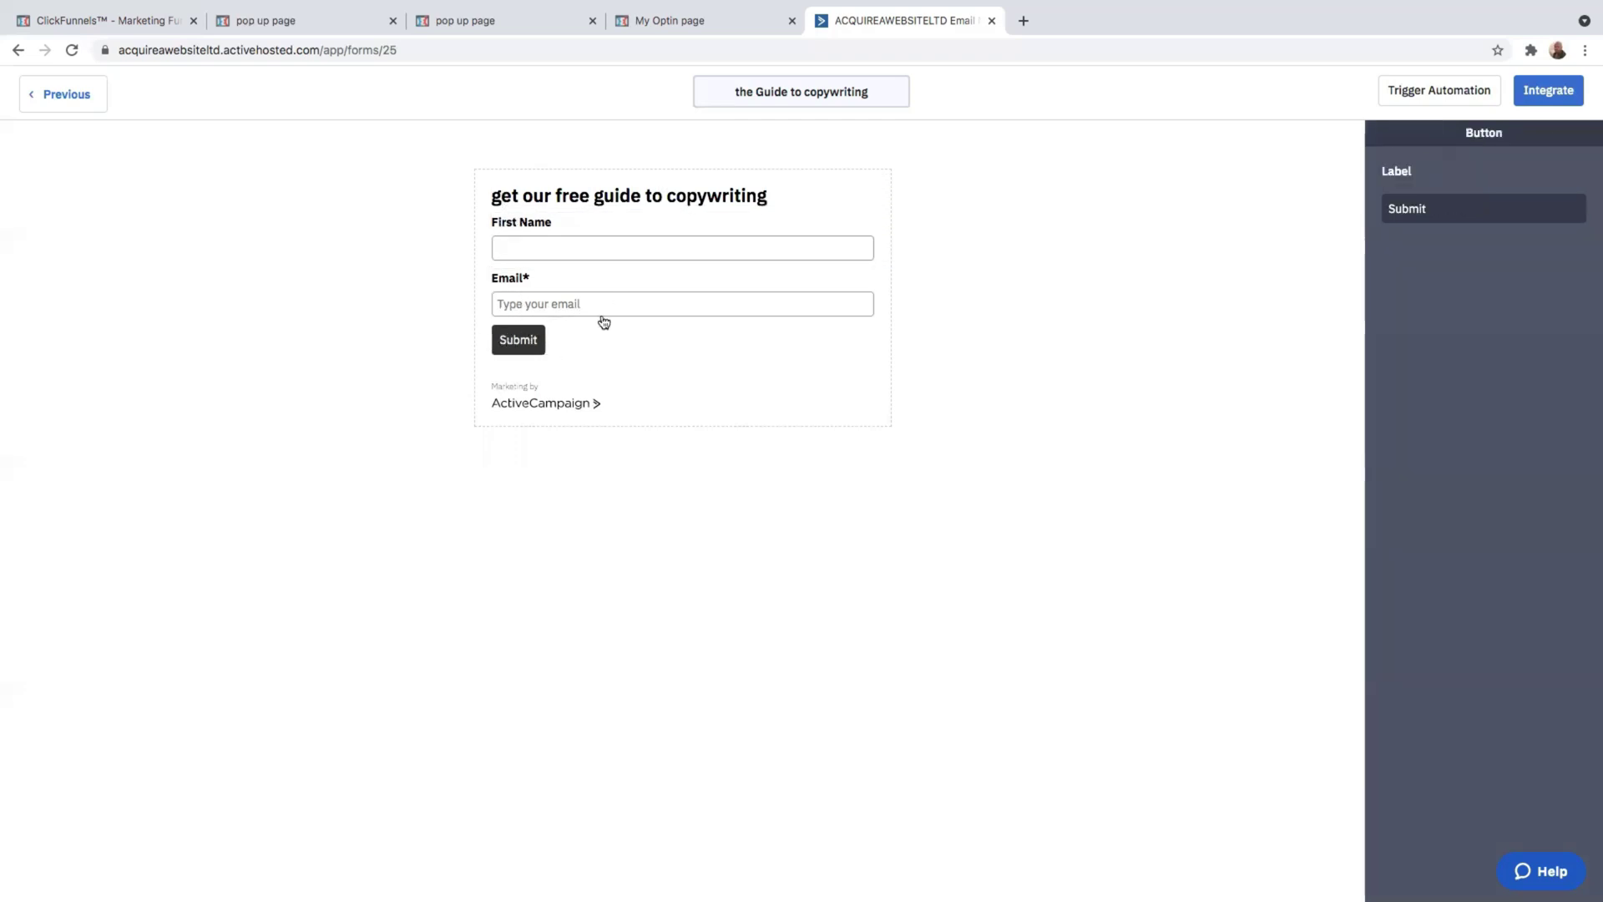
pyautogui.click(858, 191)
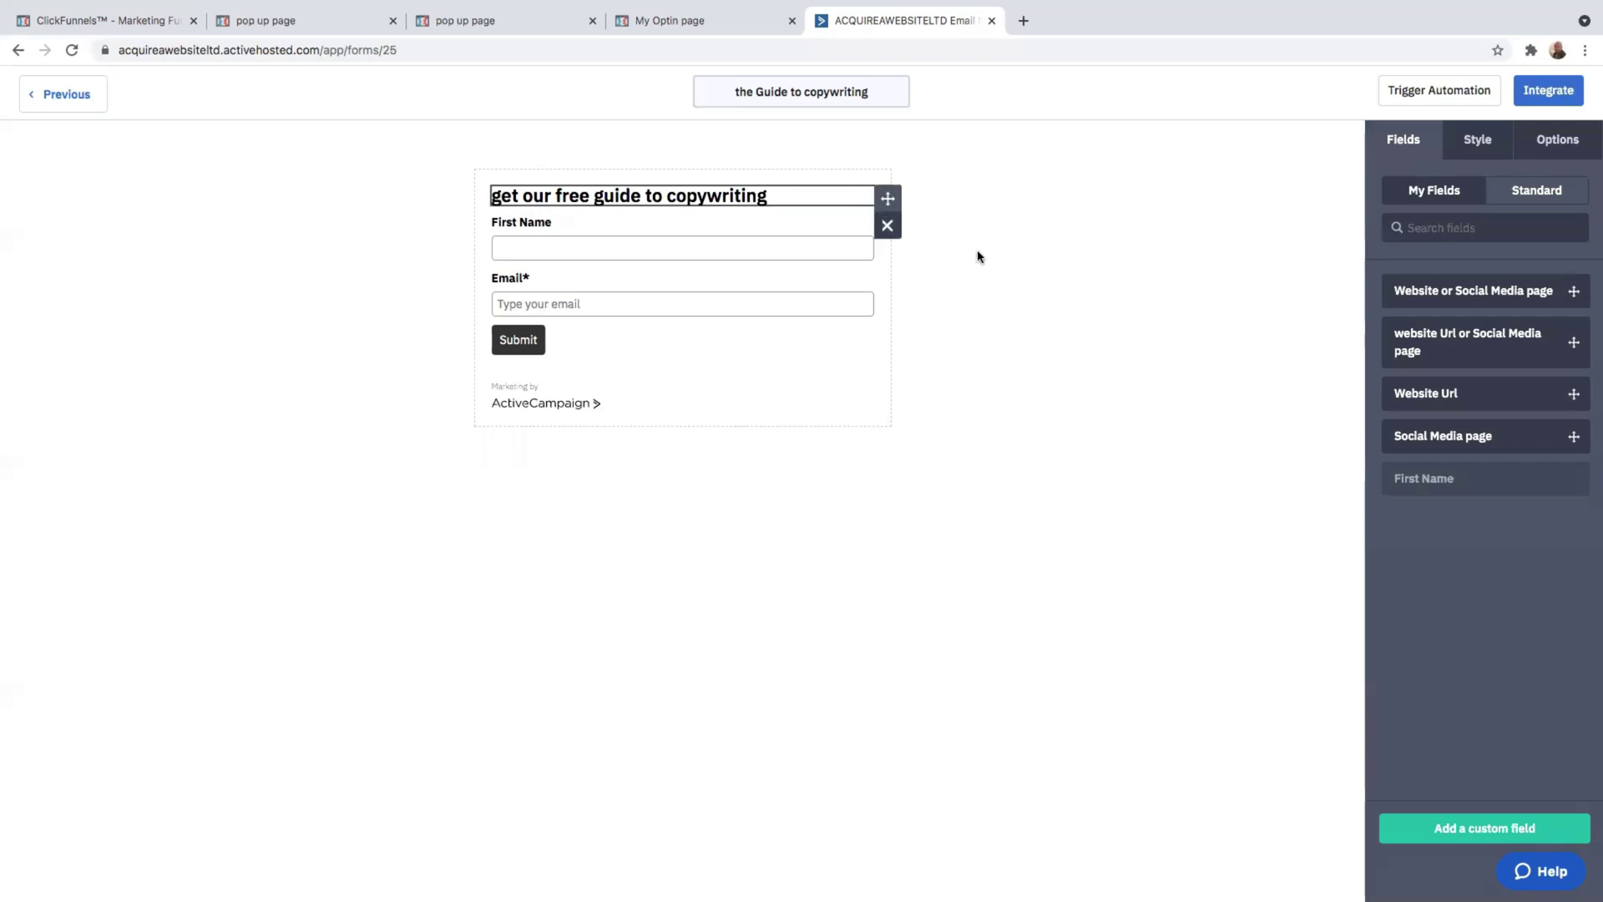
pyautogui.click(1486, 150)
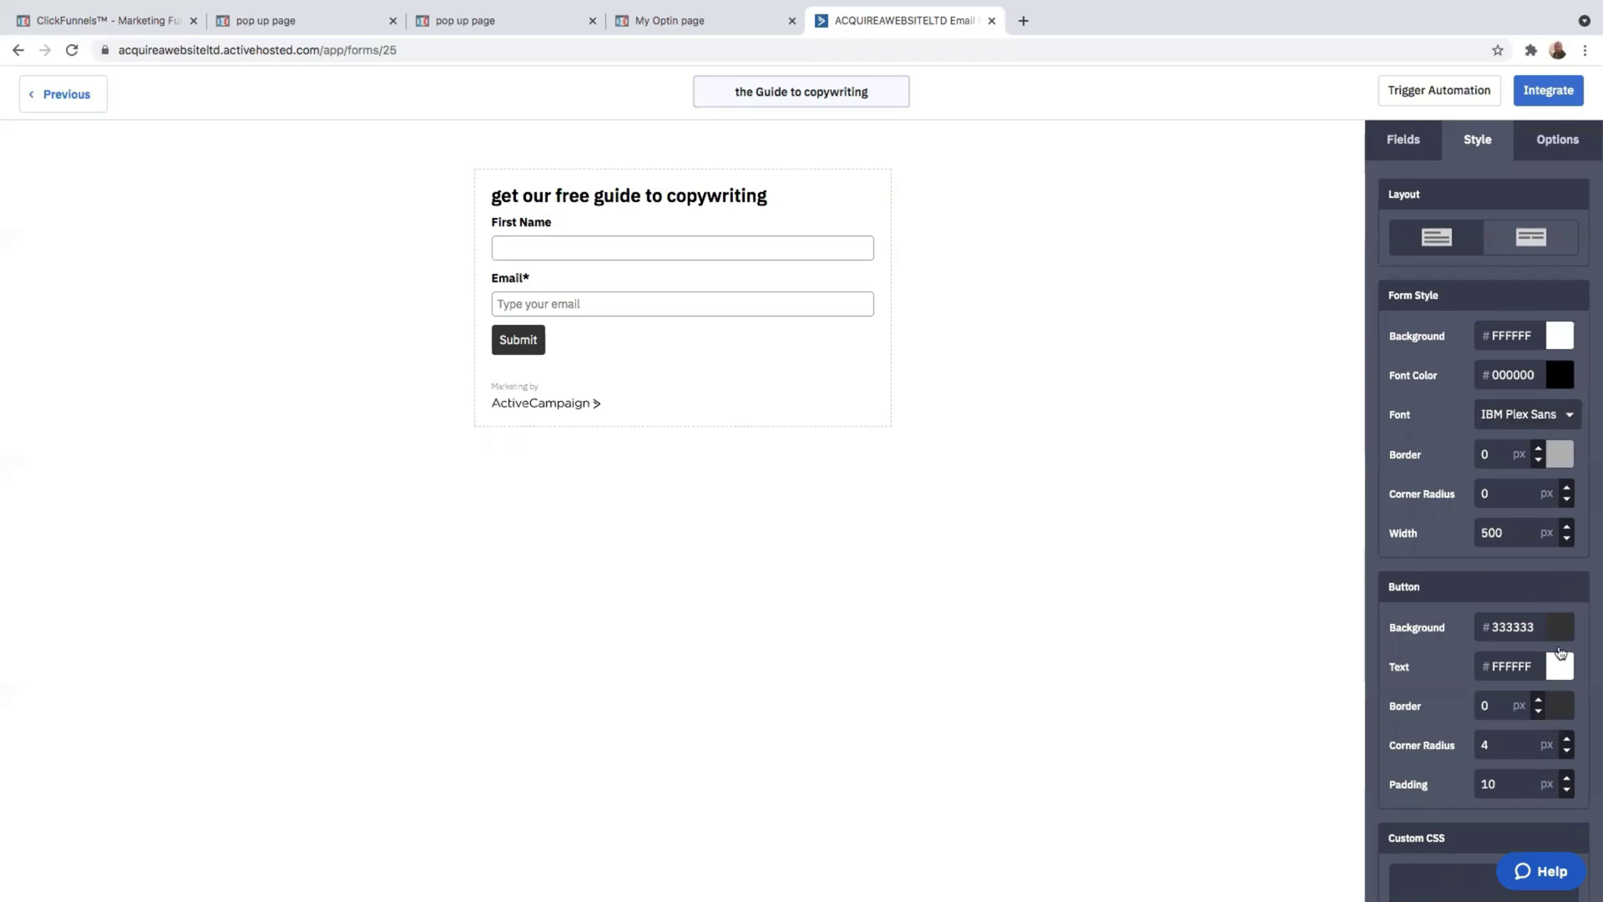
pyautogui.click(1567, 342)
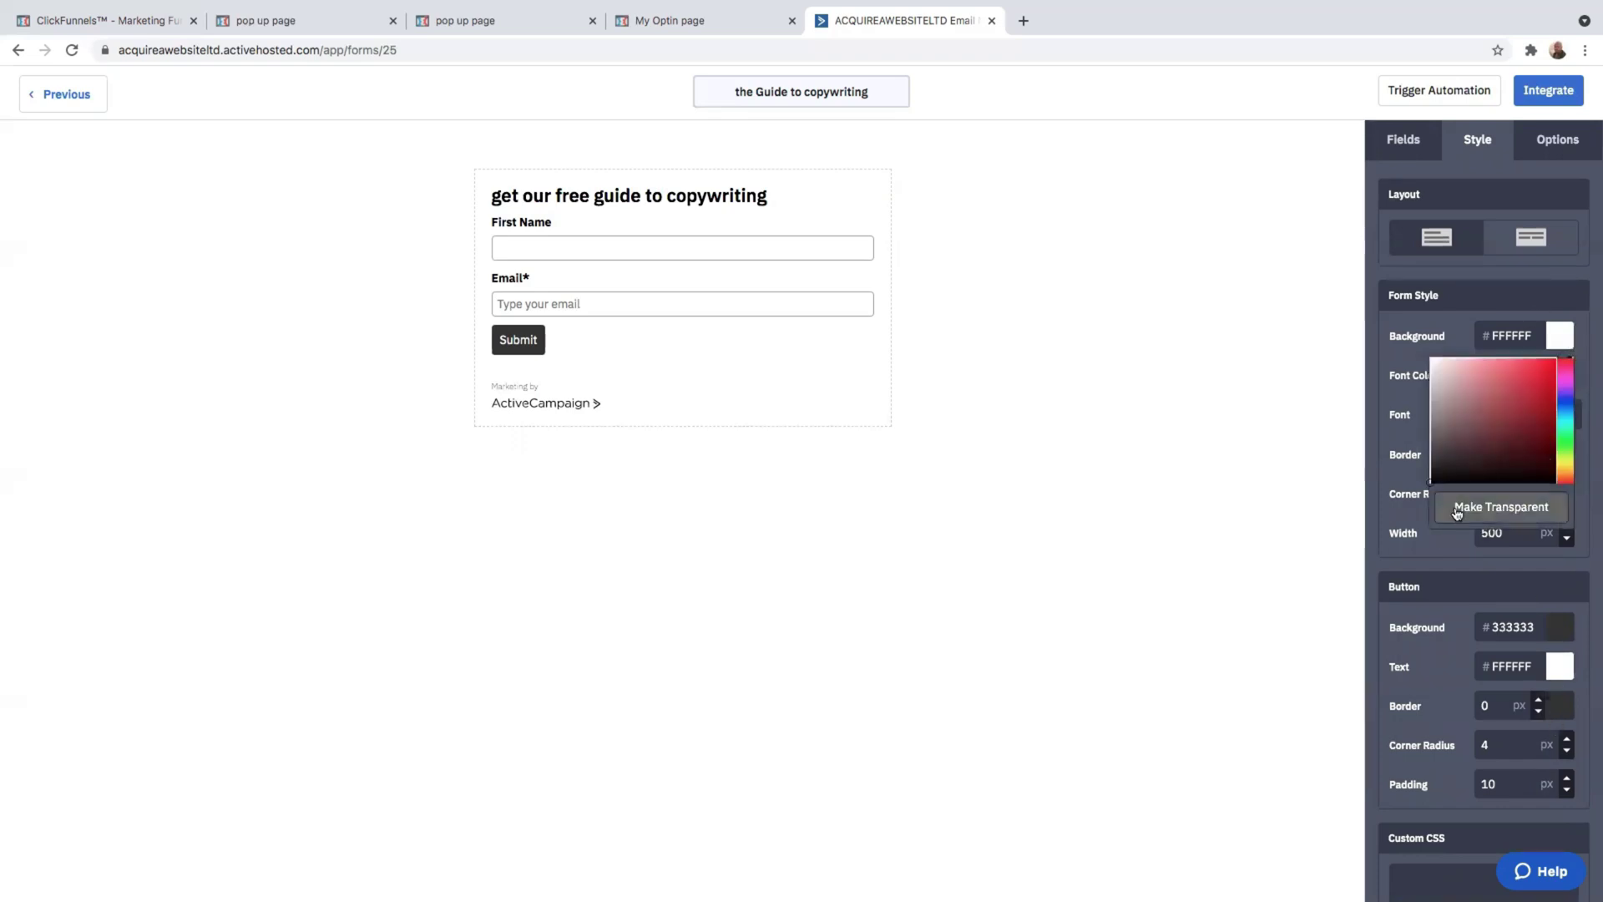
pyautogui.click(1143, 423)
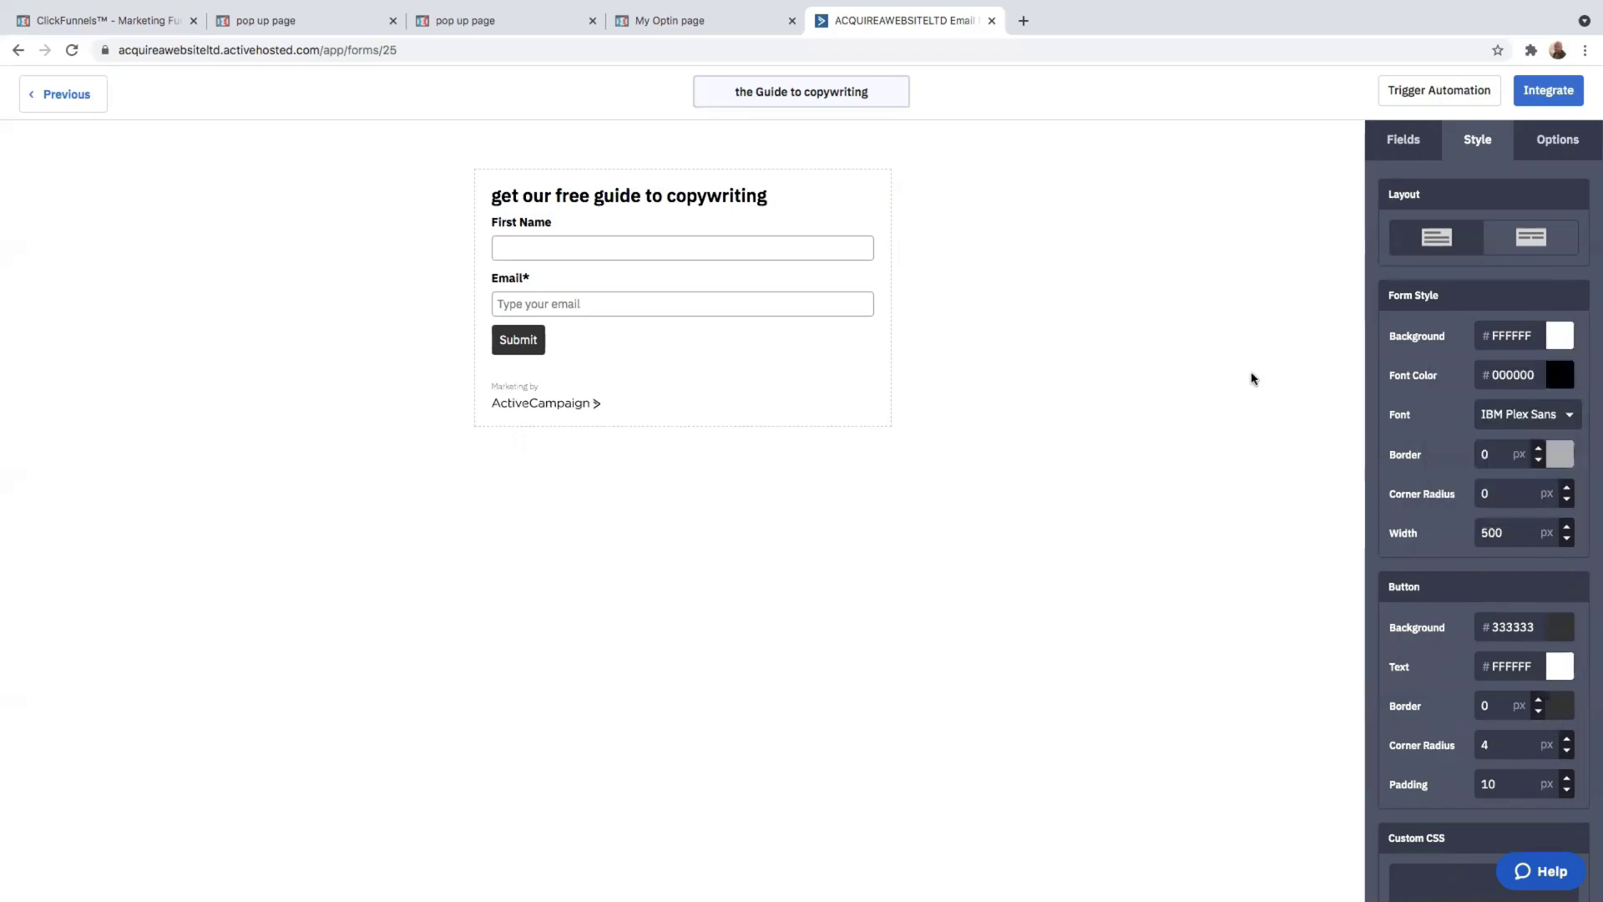
# - Turn off opt-in confirmation for the form's "my free gift" list action, and save and exit the form via its integration page
pyautogui.click(1569, 137)
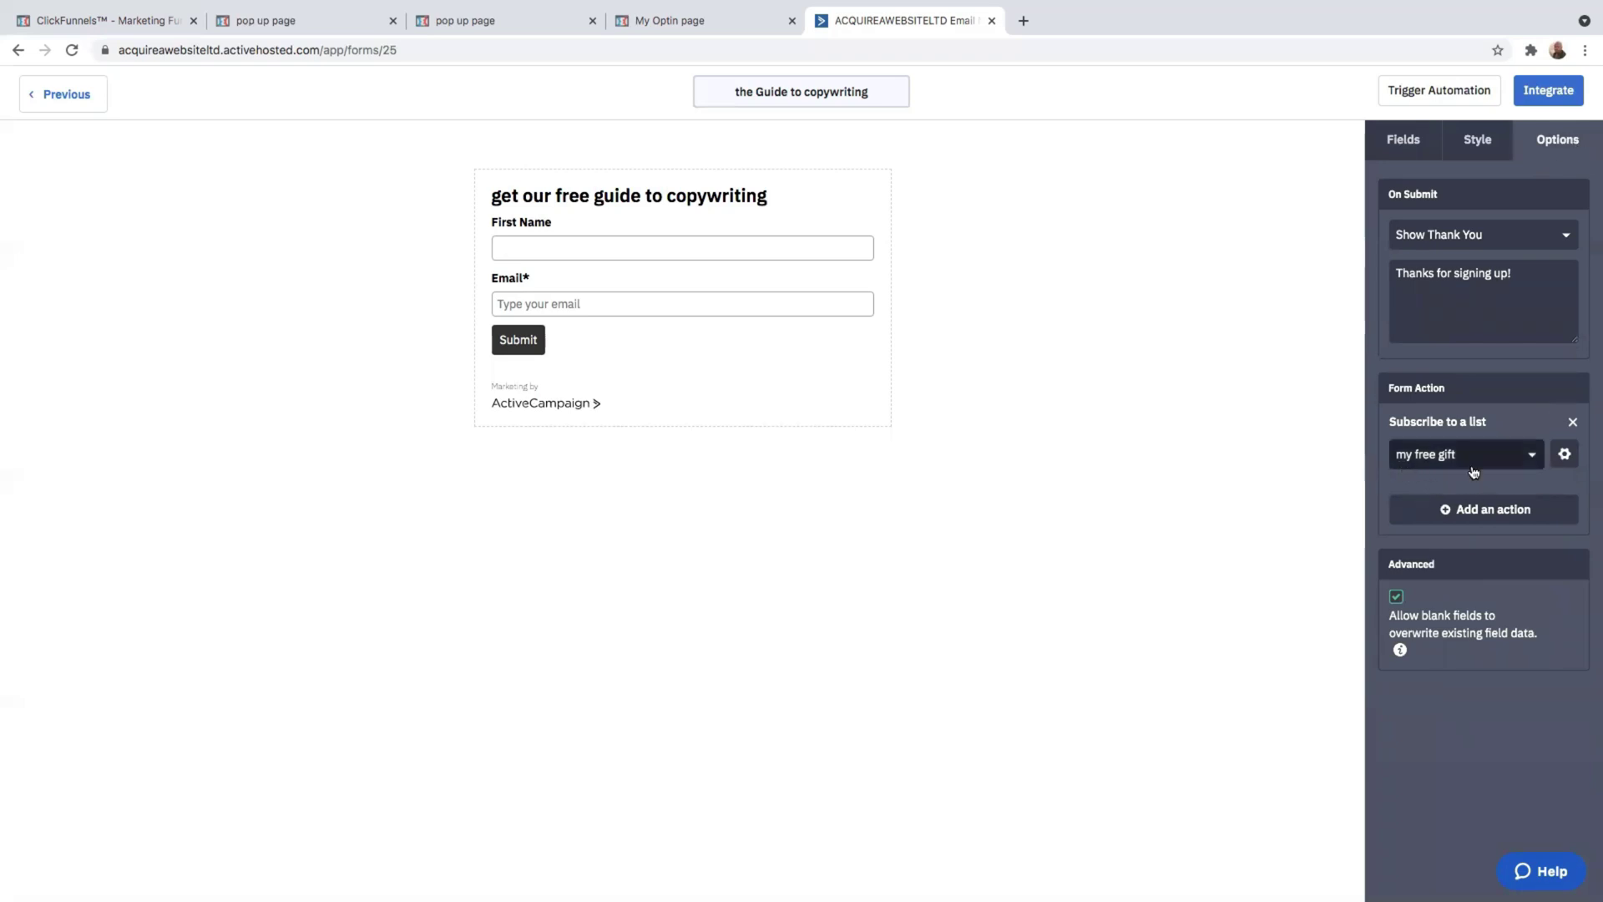
pyautogui.click(1564, 455)
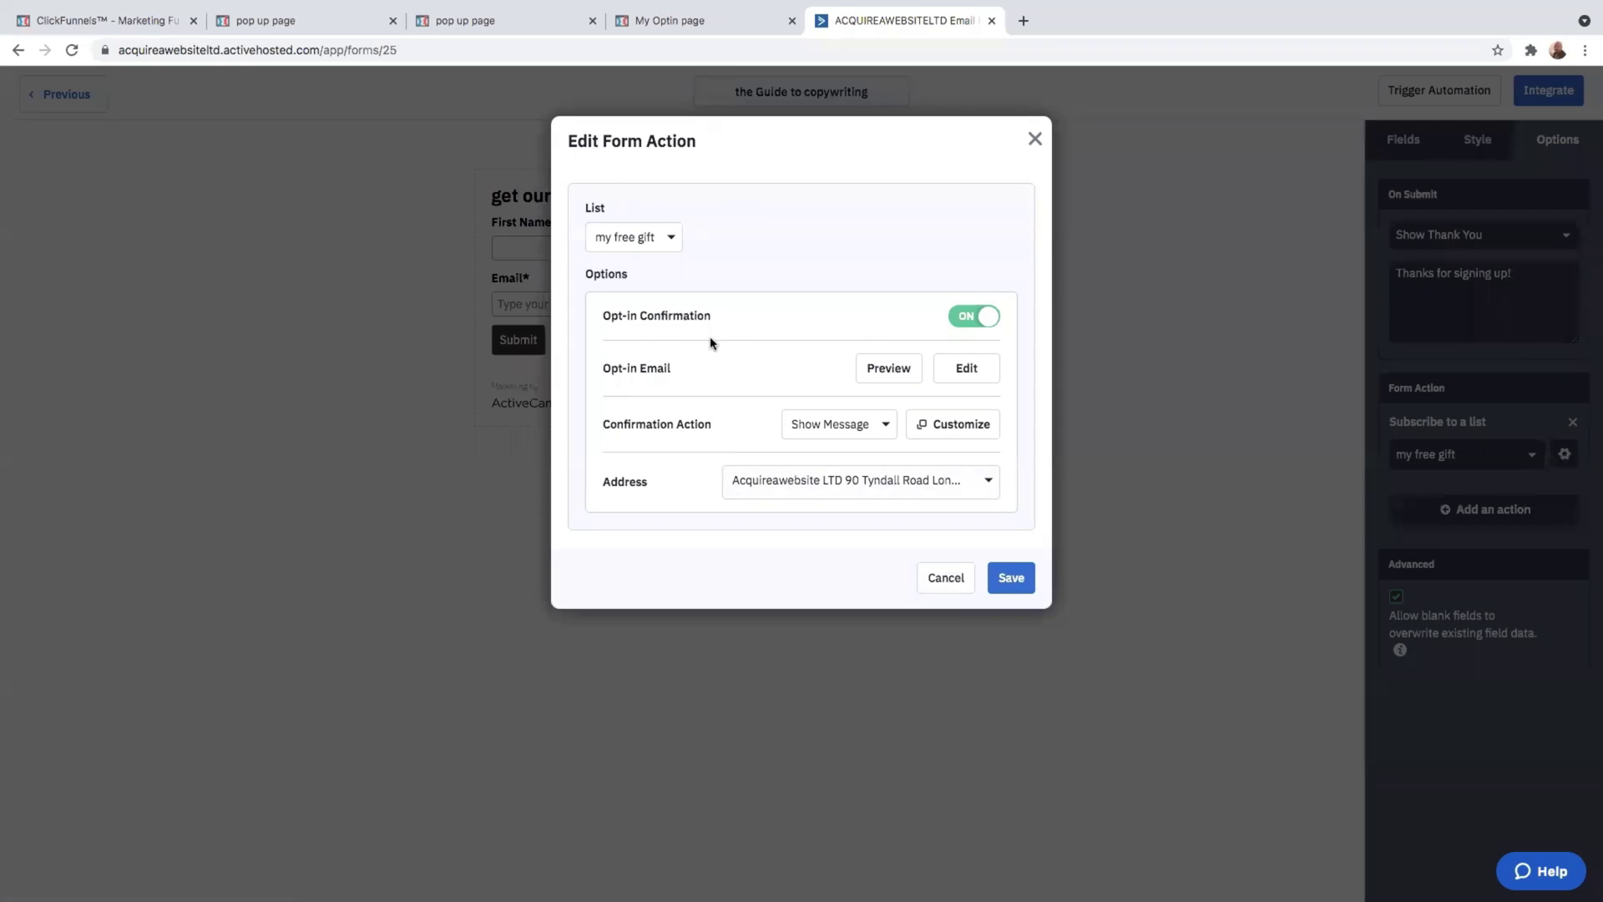
pyautogui.click(975, 317)
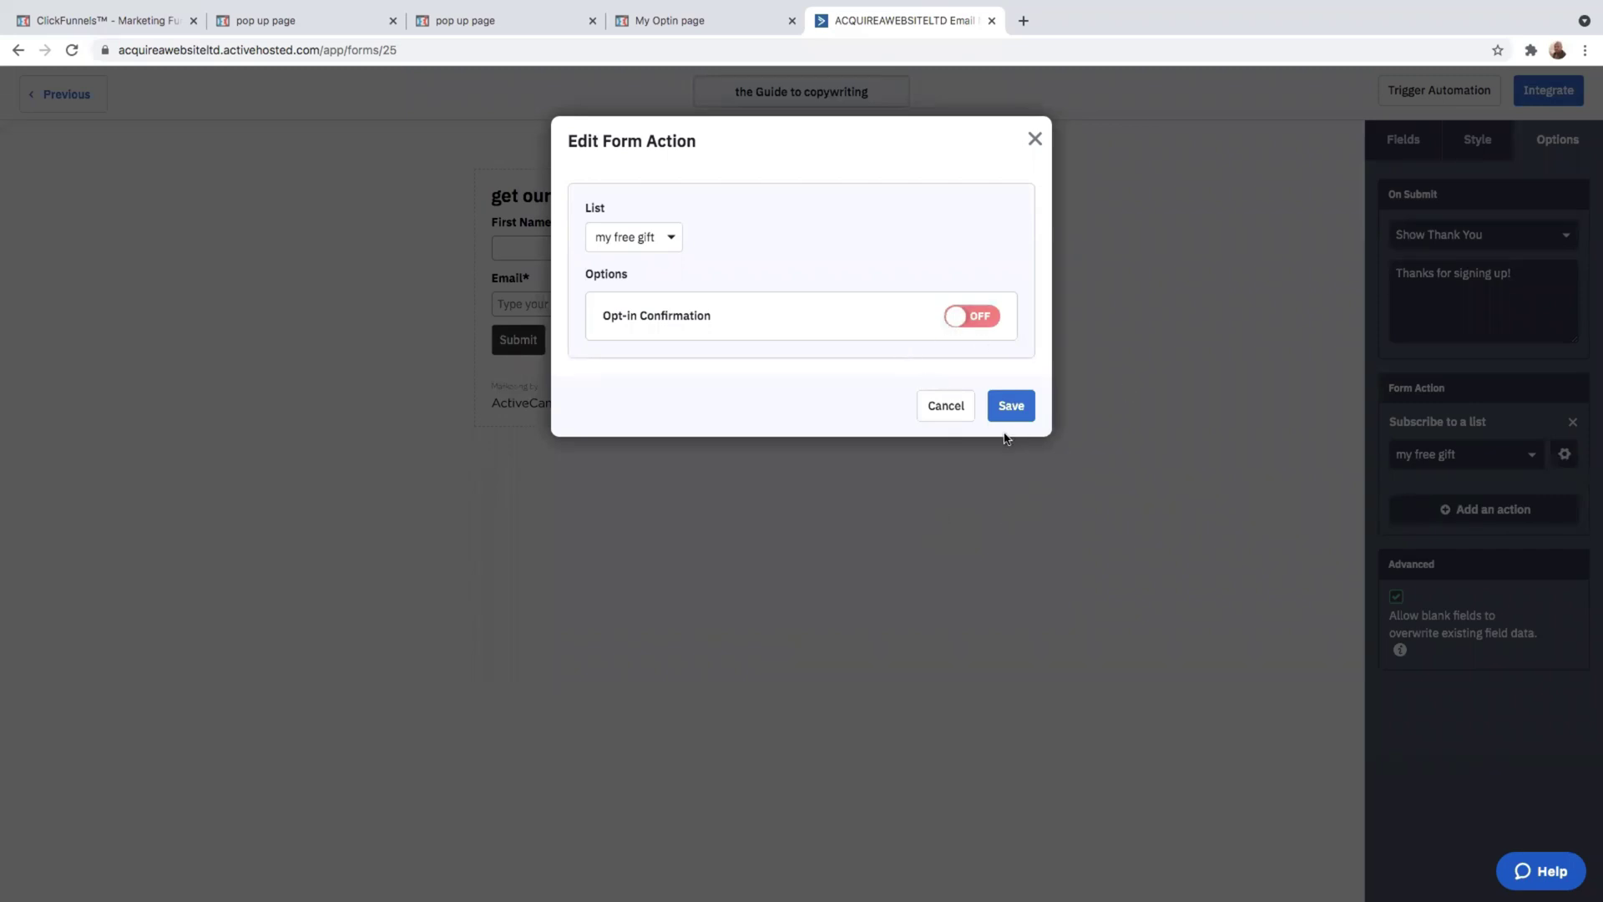
pyautogui.click(1013, 405)
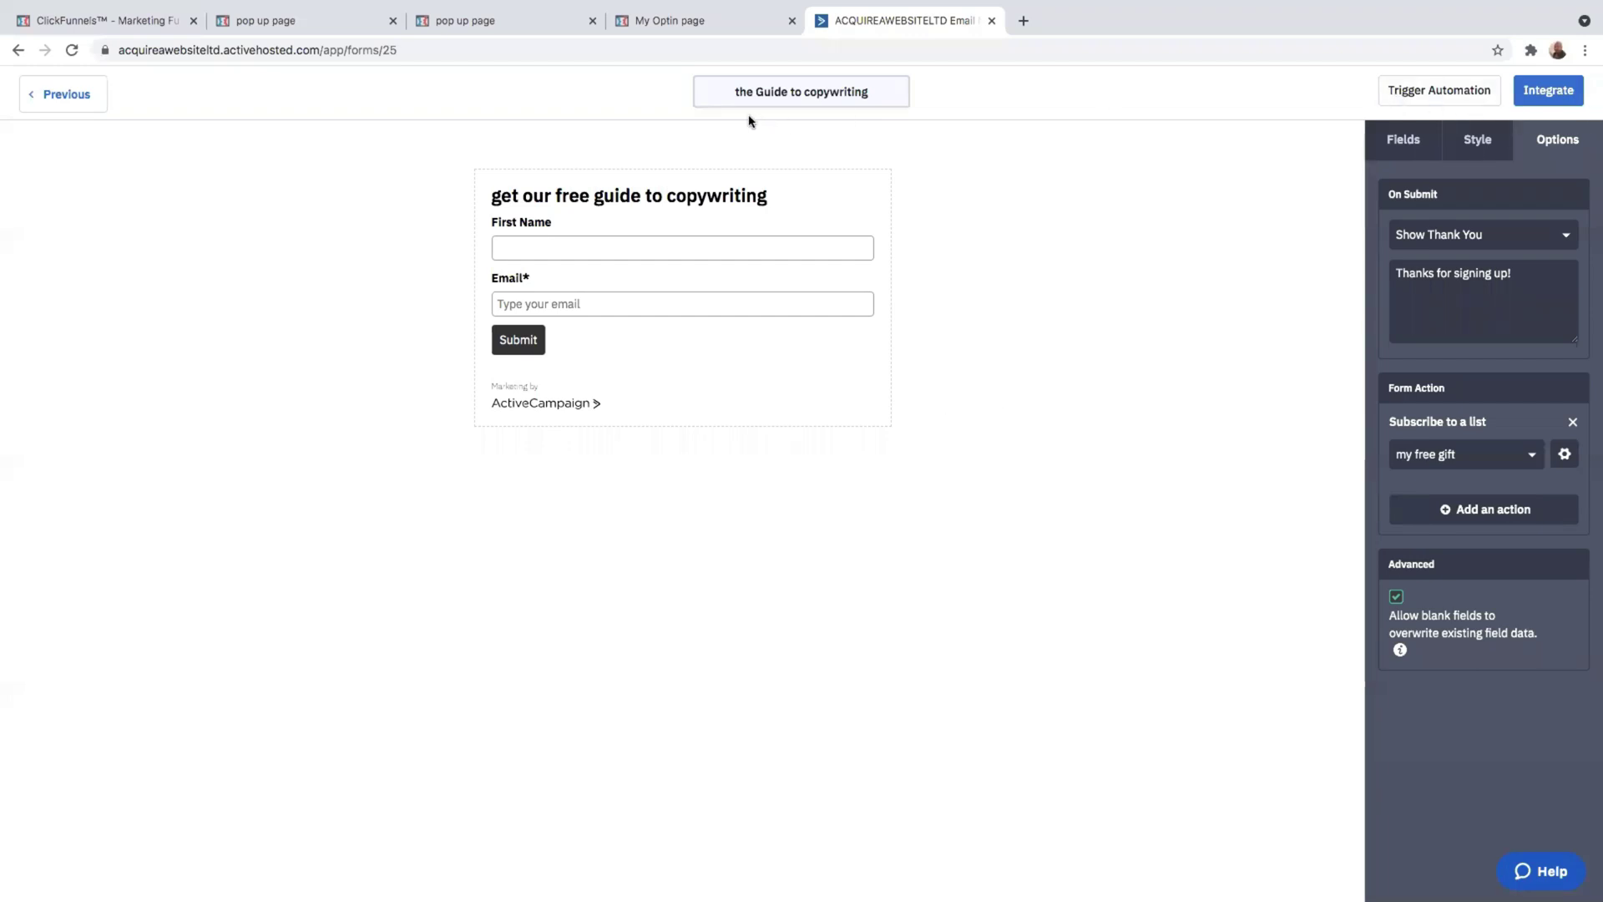
pyautogui.click(1552, 94)
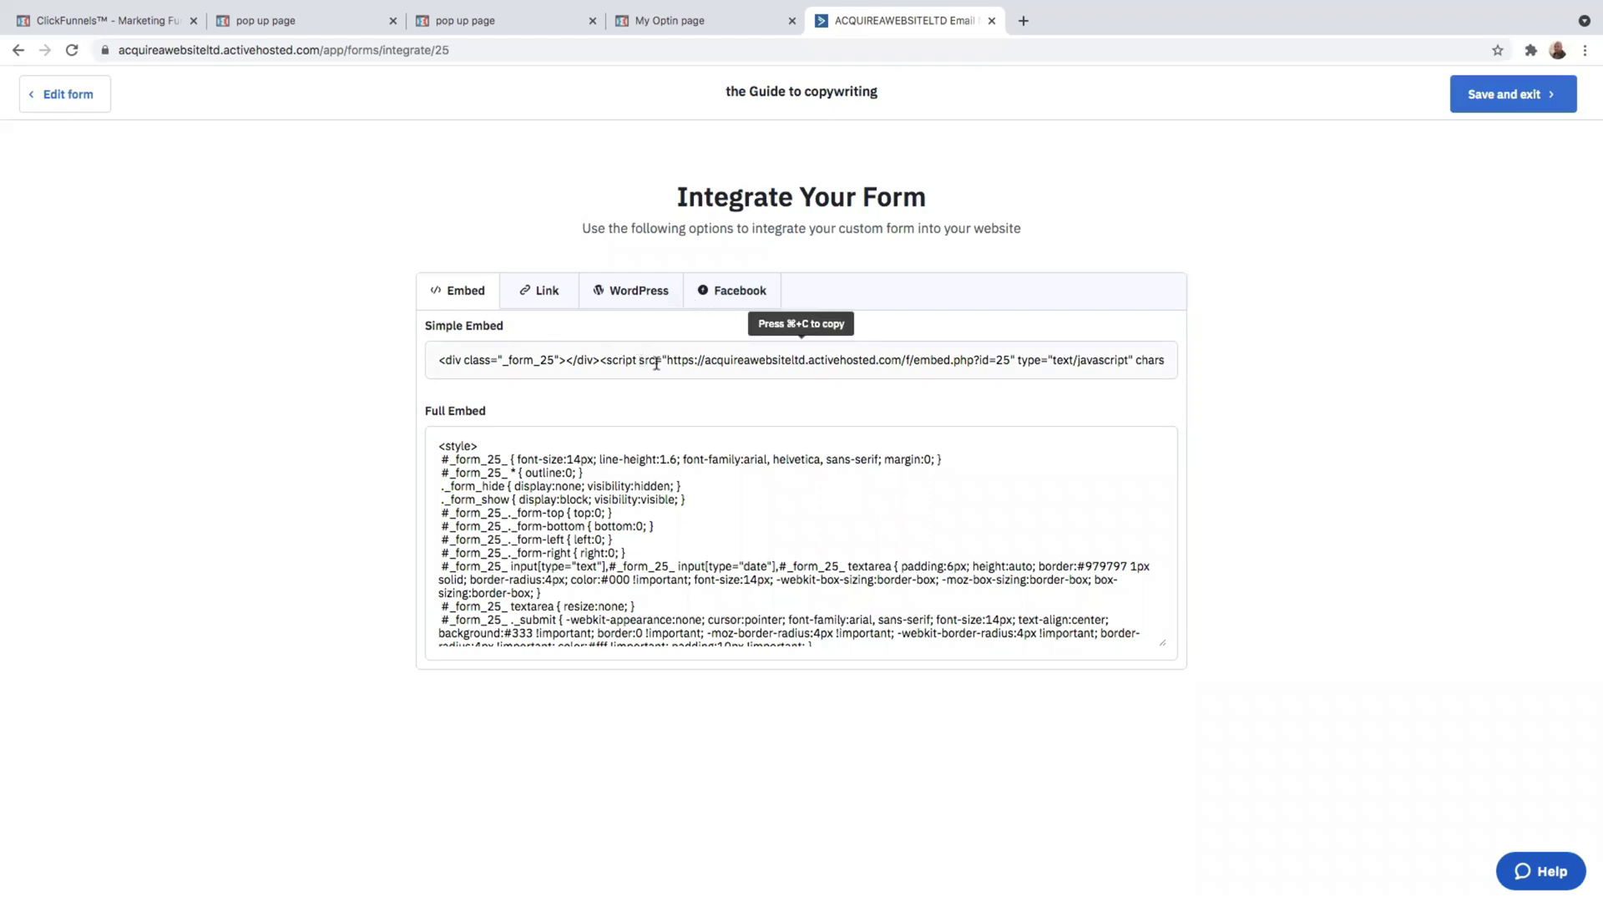
pyautogui.click(1511, 100)
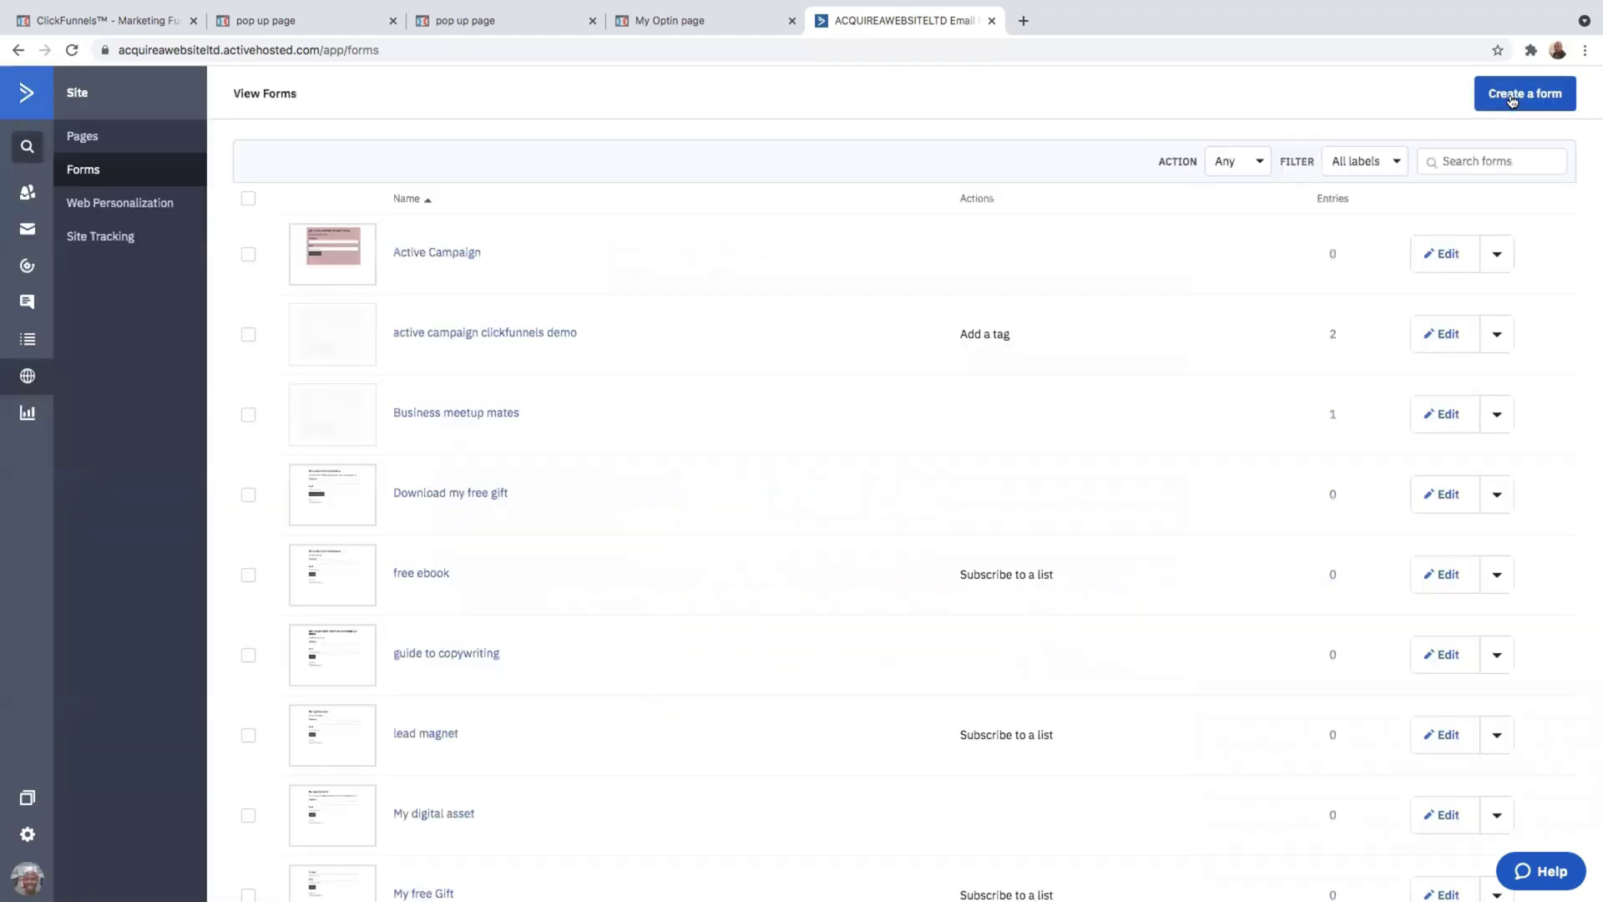
pyautogui.click(681, 29)
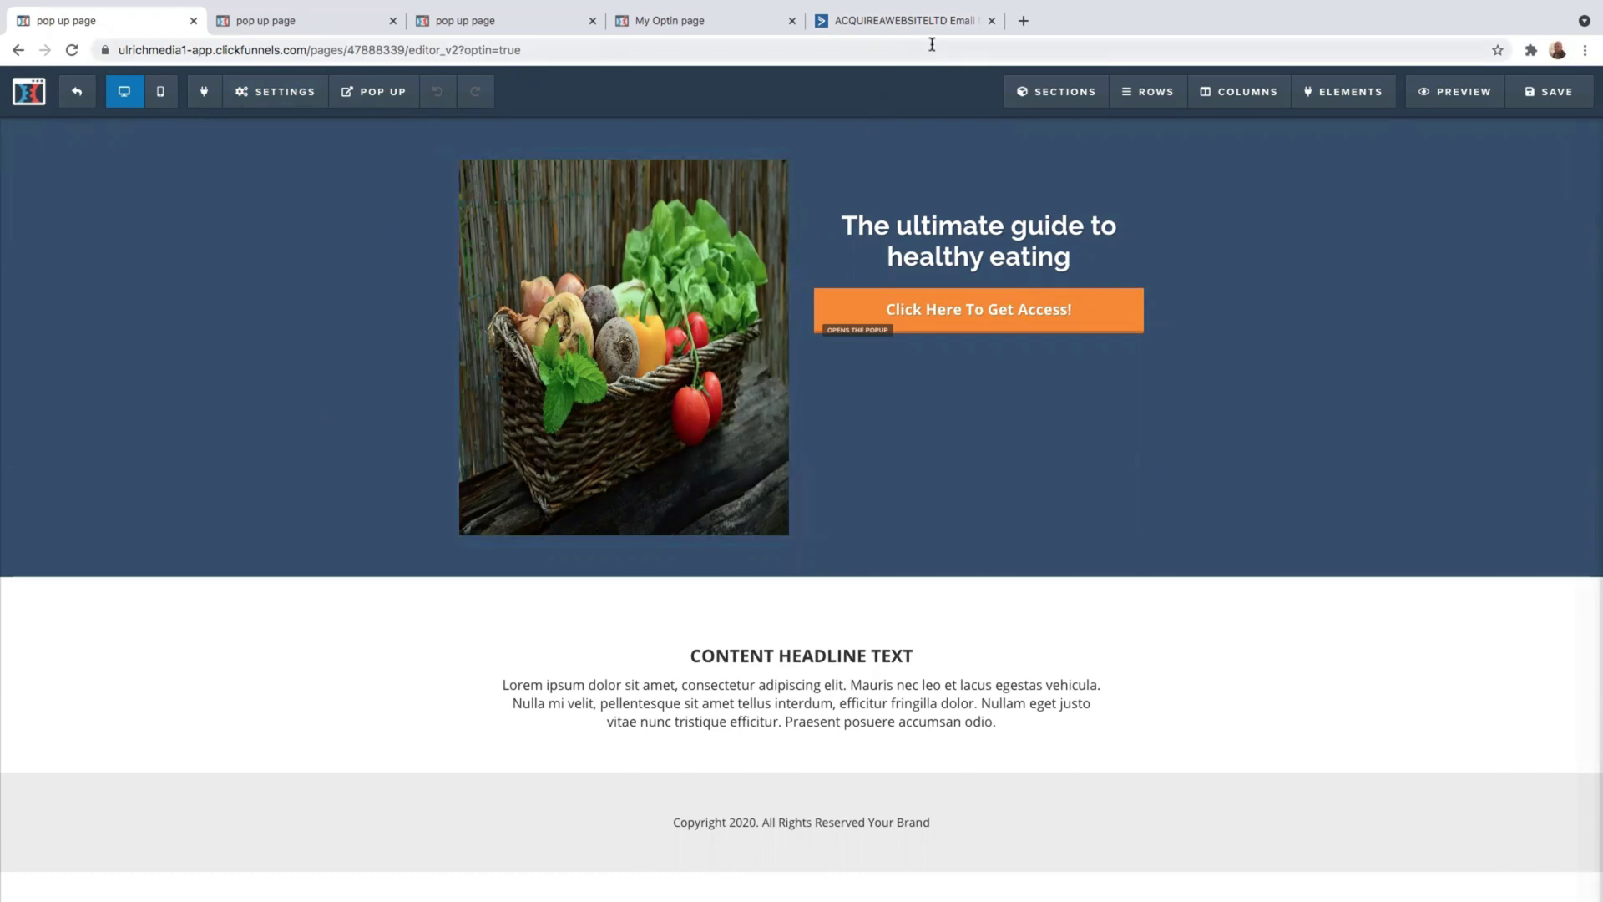
pyautogui.click(961, 22)
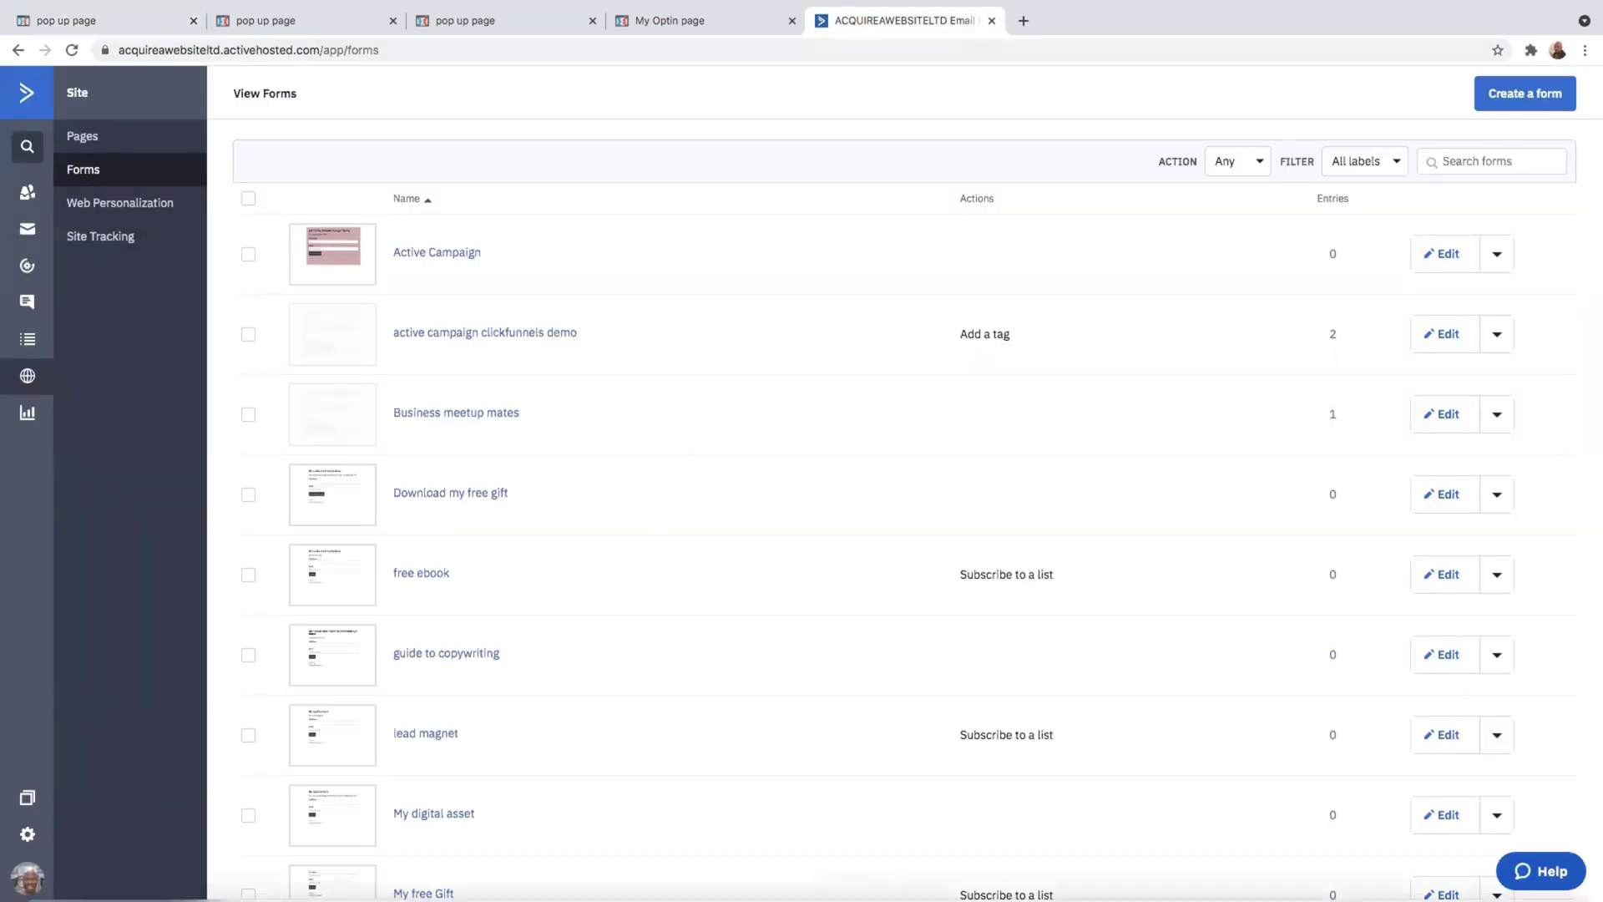
pyautogui.moveTo(845, 879)
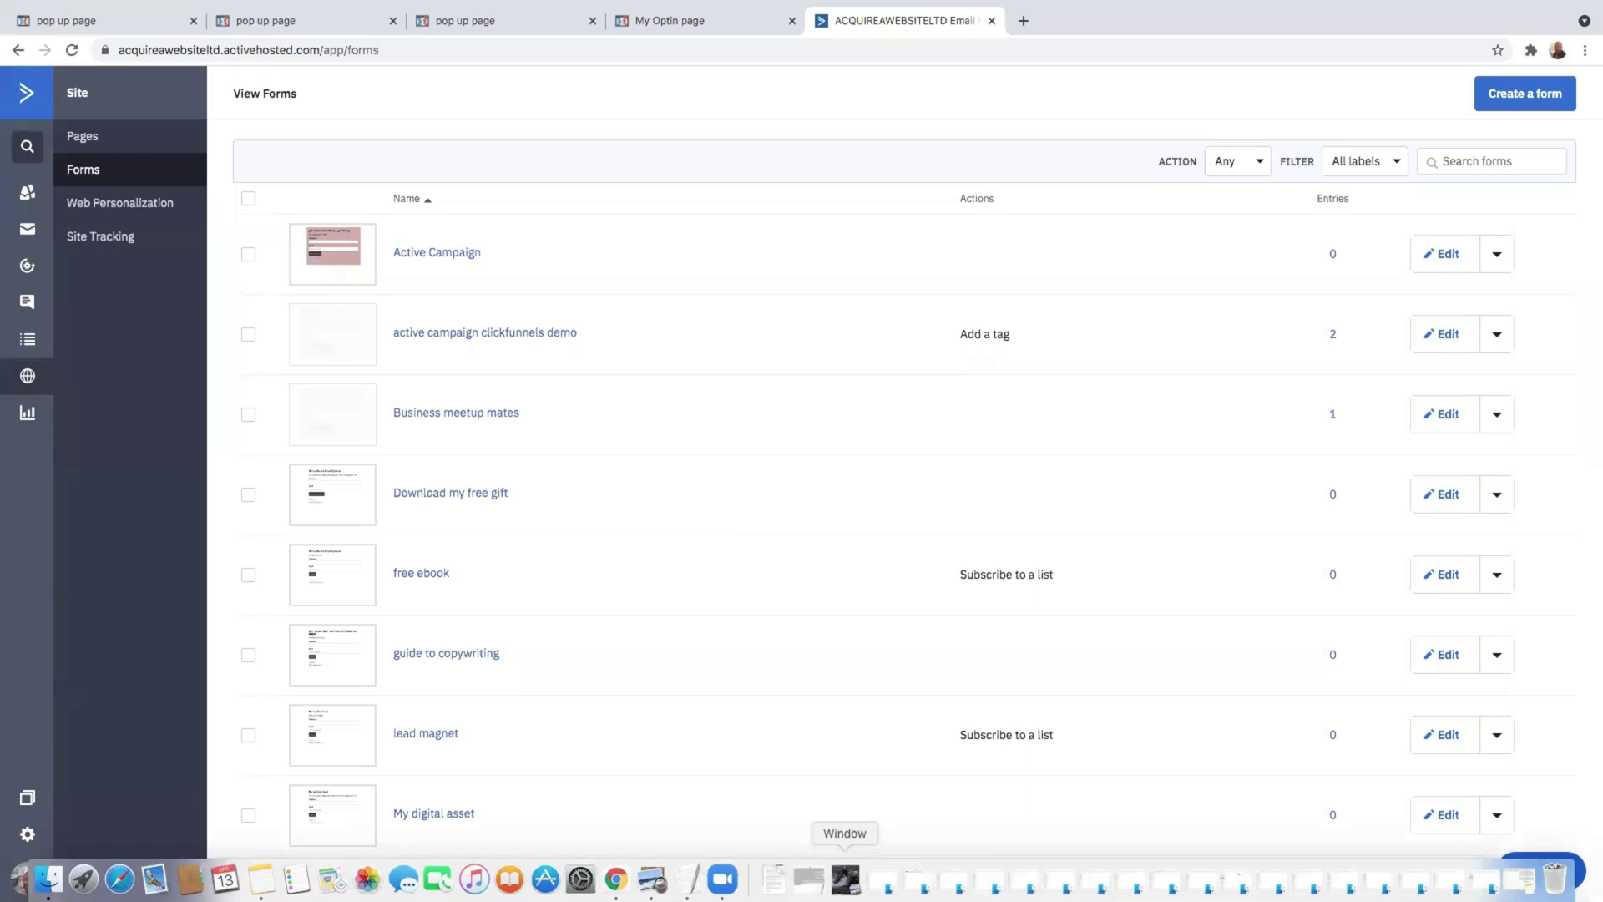
pyautogui.click(491, 21)
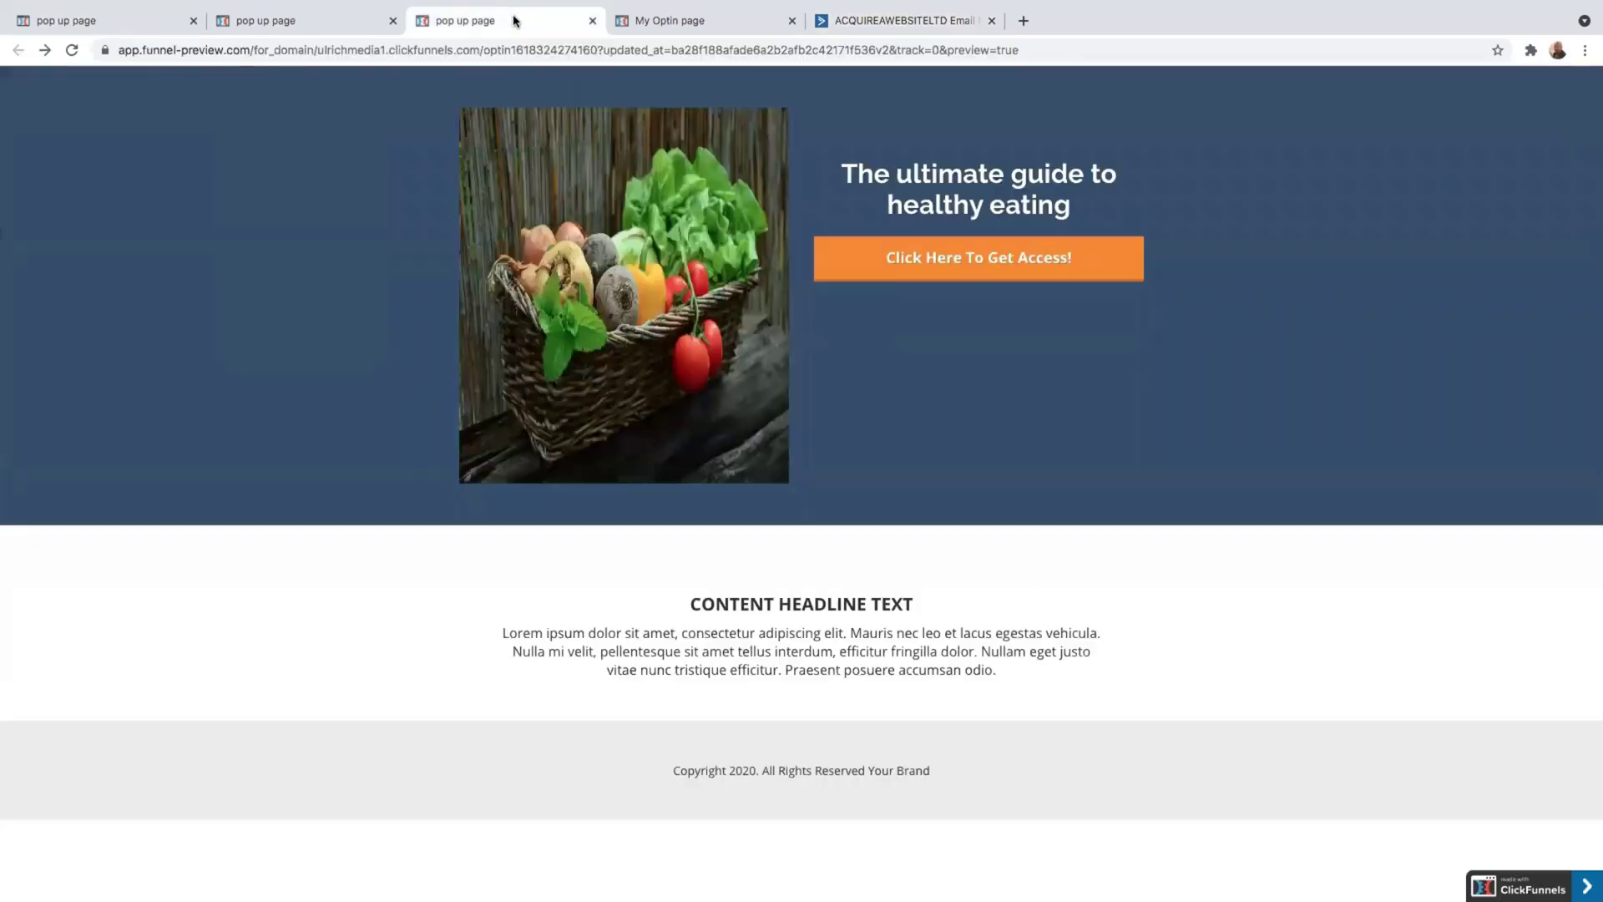